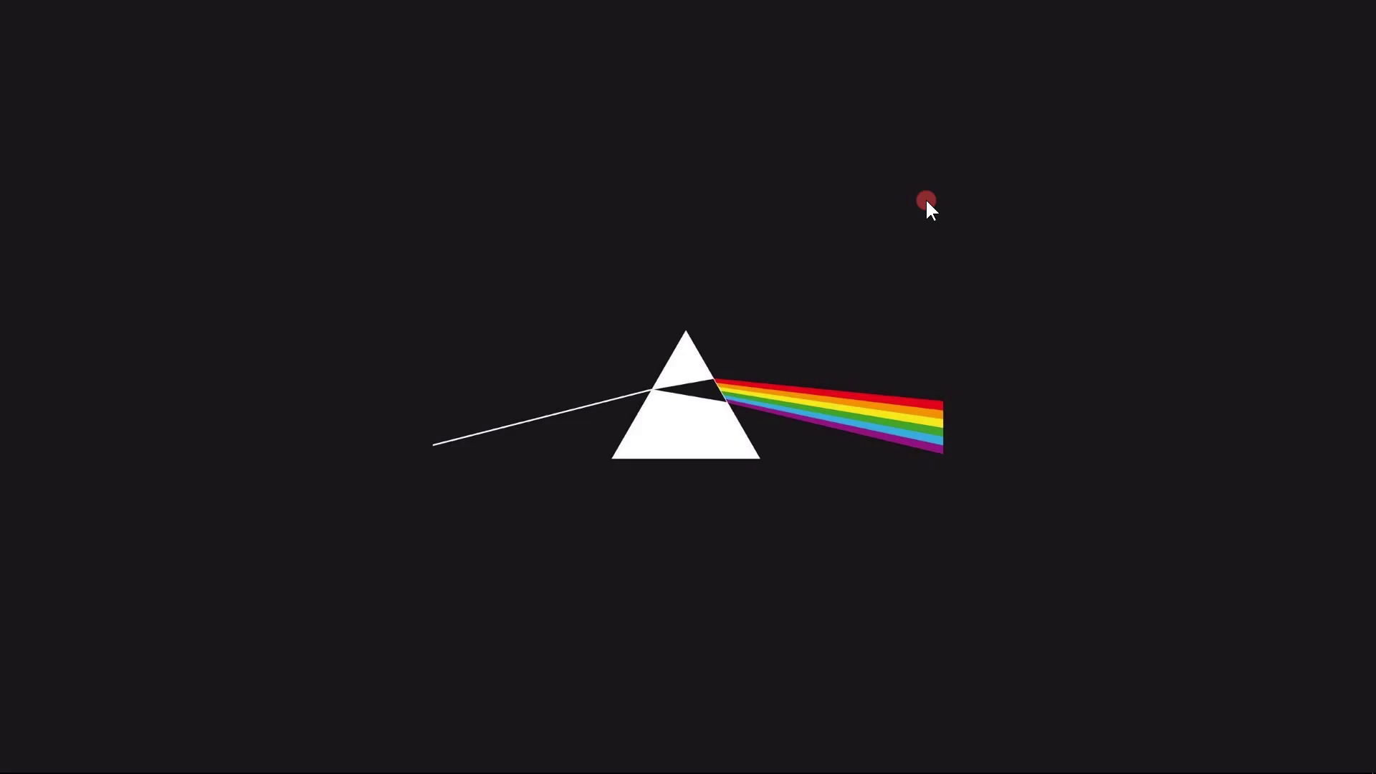
- View the Quicksand font download page on Font Squirrel and the wall.jpg image in the Animated Neon Text Effect folder
mouse_move(509, 766)
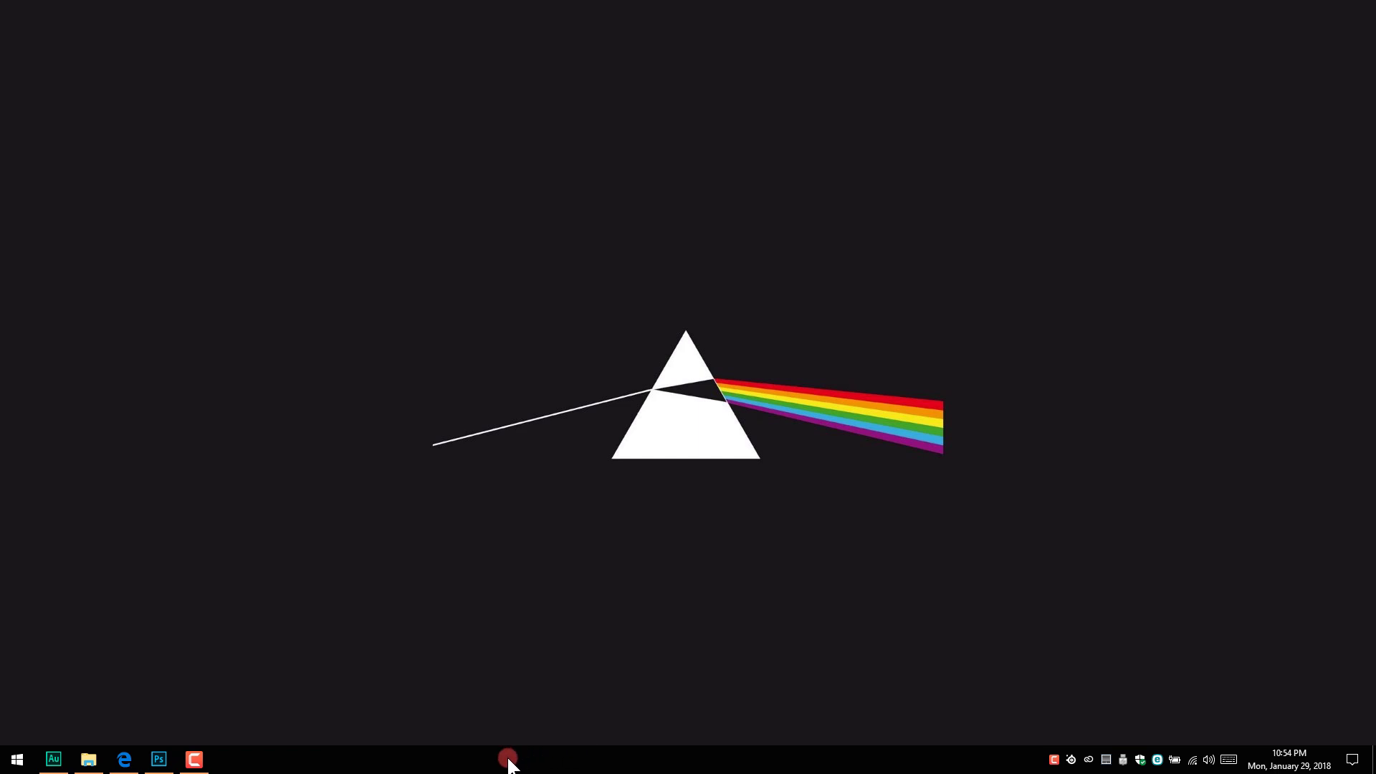
click(124, 760)
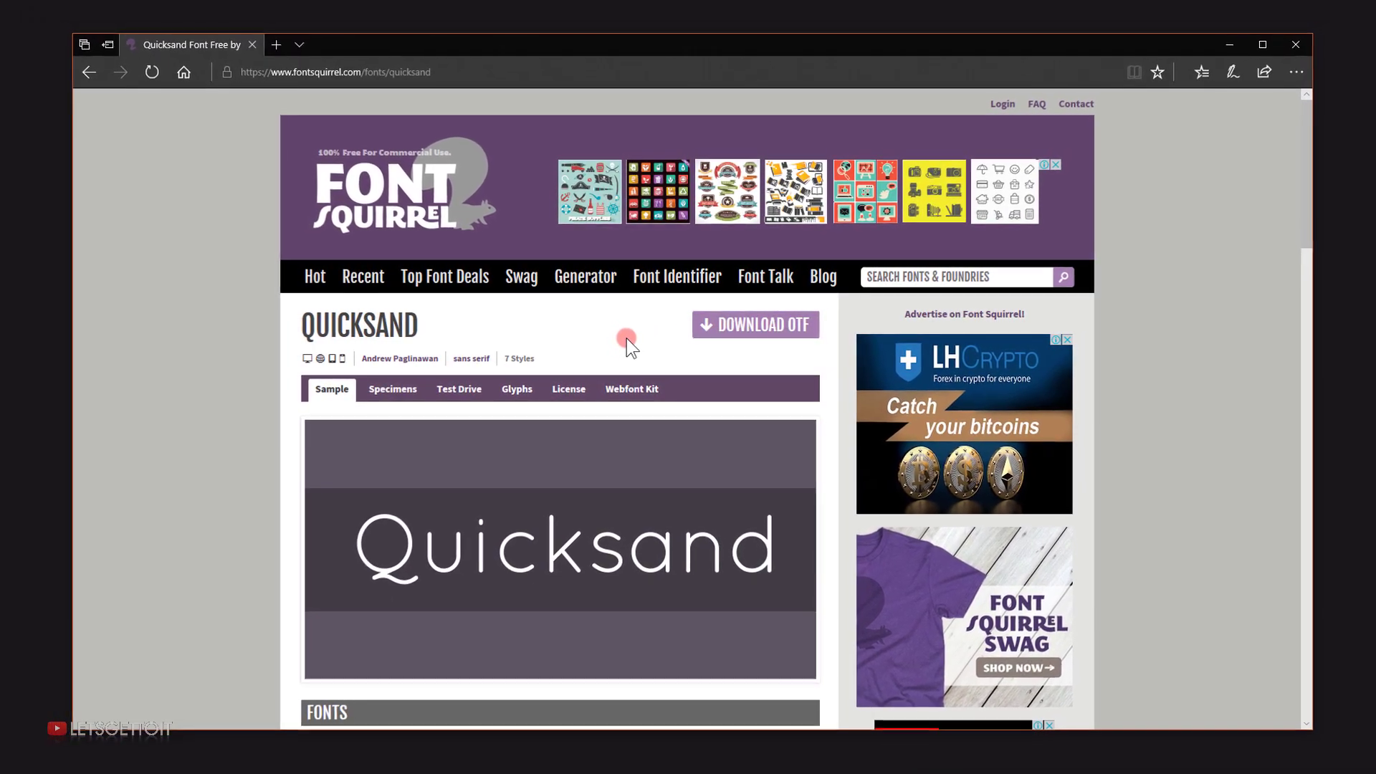
click(1227, 45)
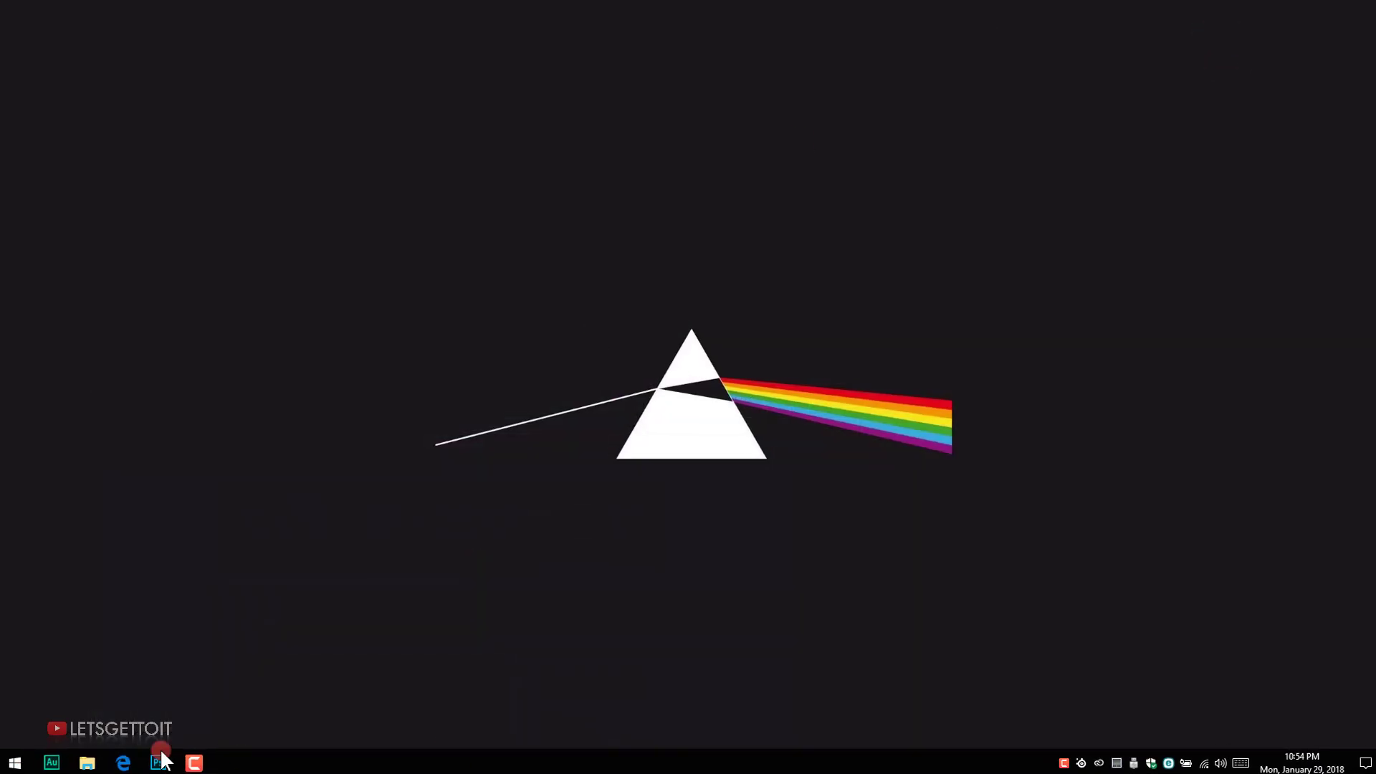
click(88, 761)
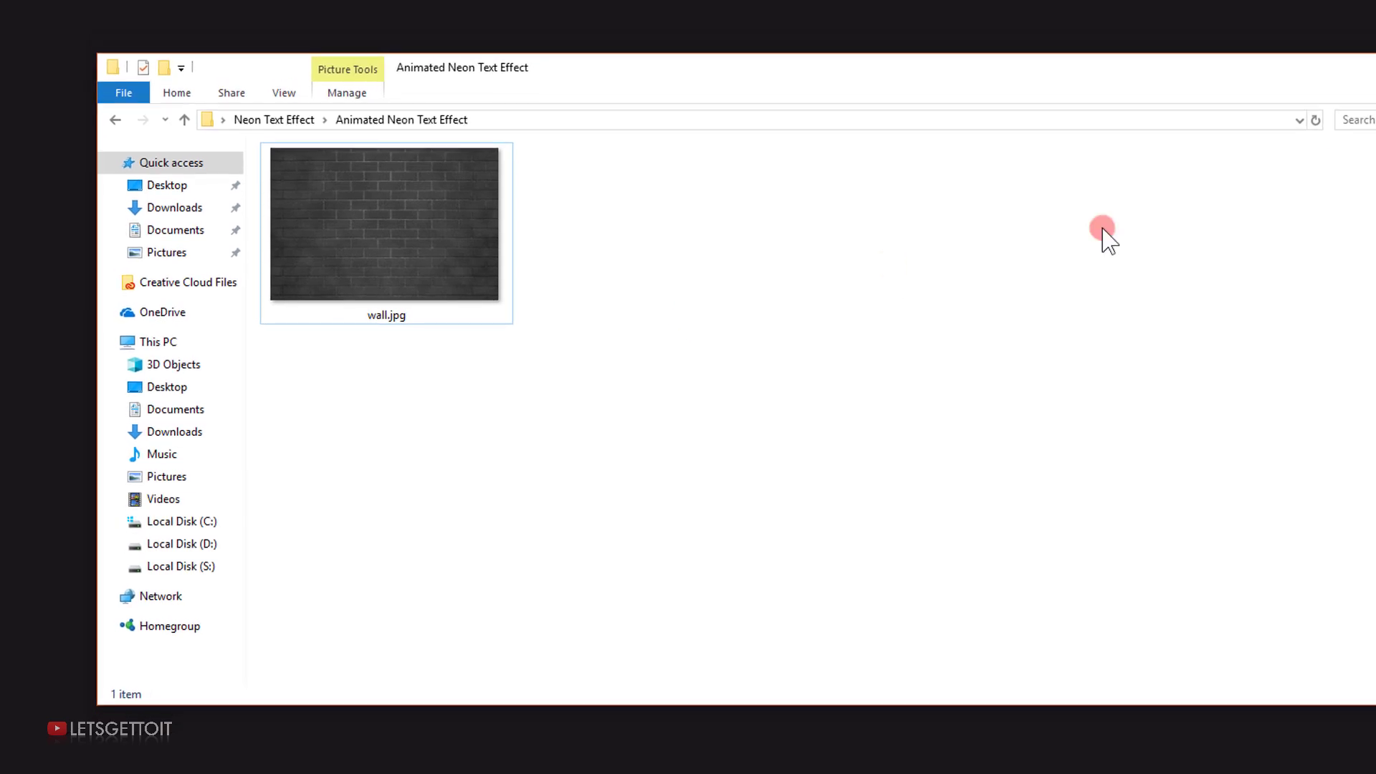
click(1218, 133)
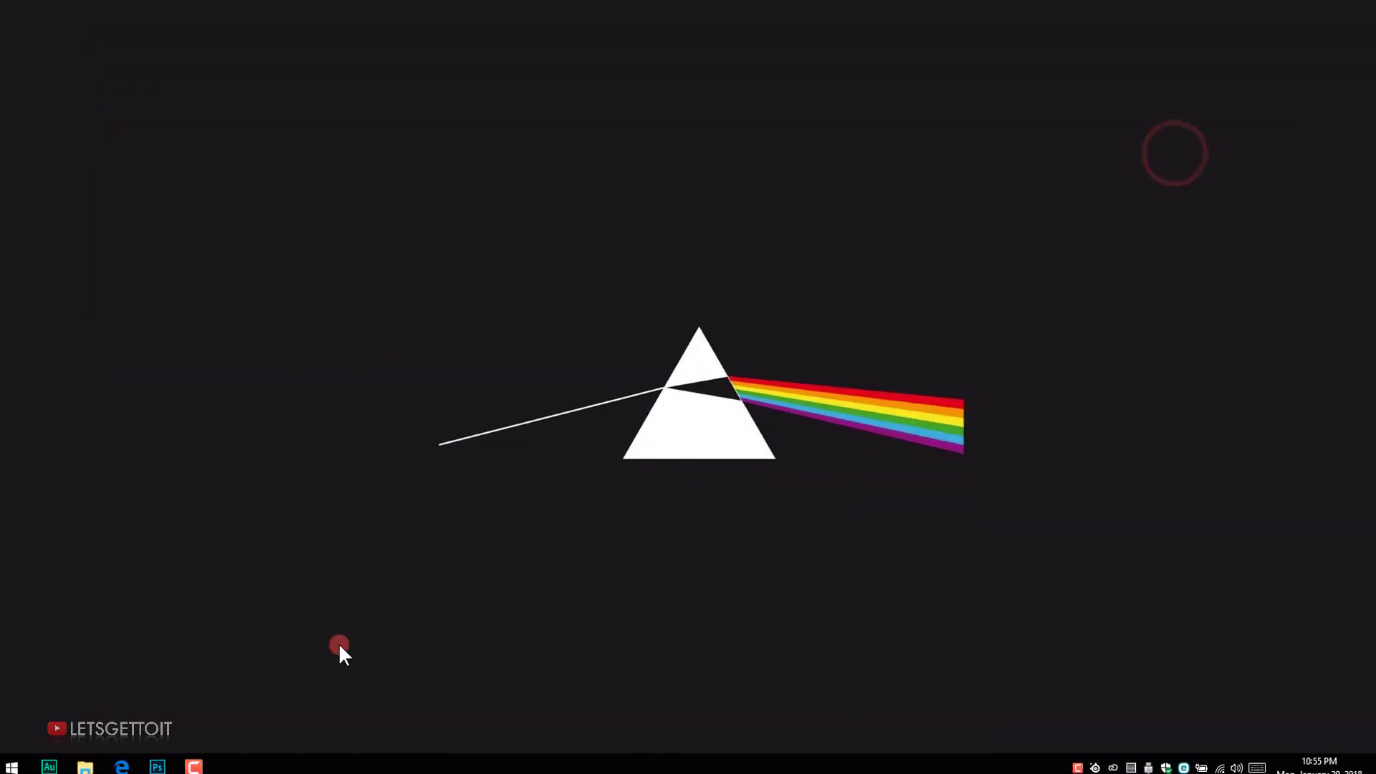
- Switch to Photoshop and create a 1080 x 1080 pixel RGB document at 72 pixels/inch with a white background
click(159, 765)
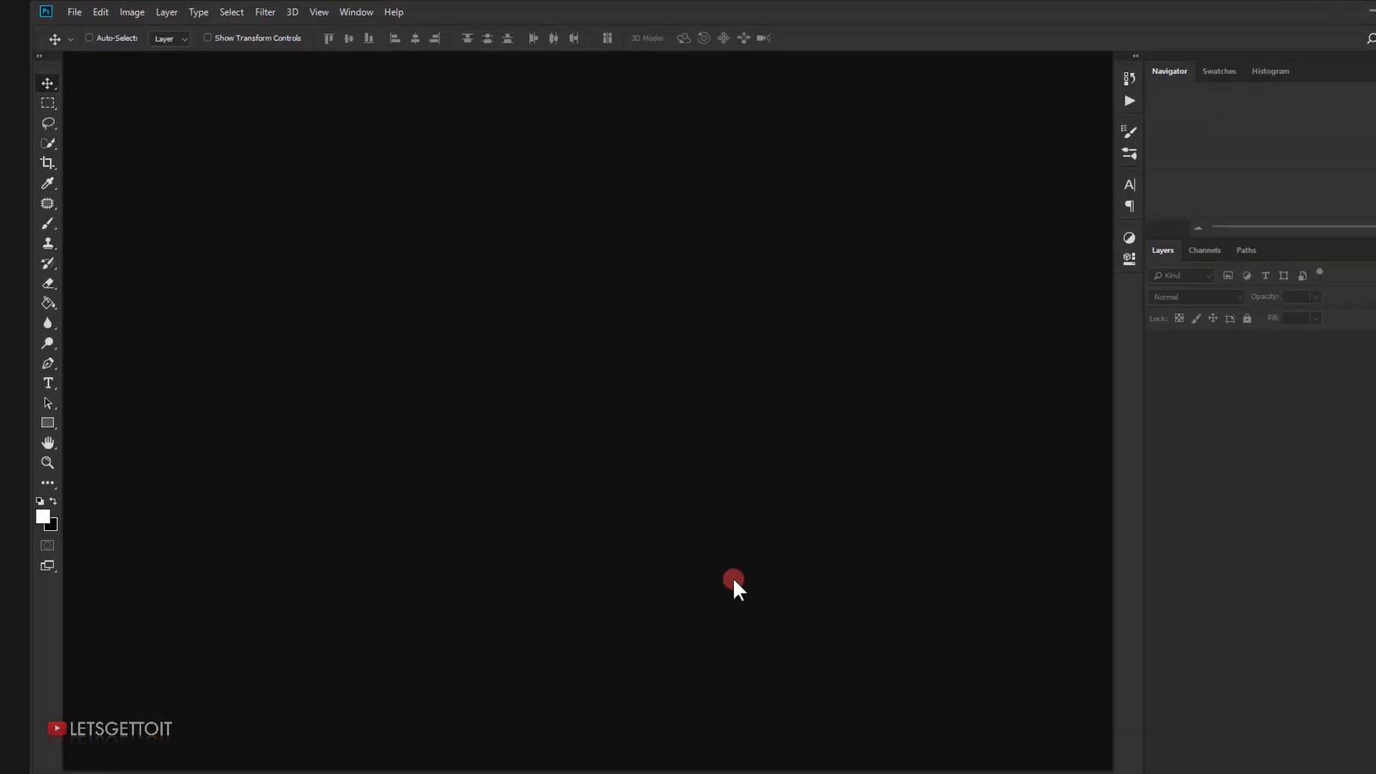
click(74, 12)
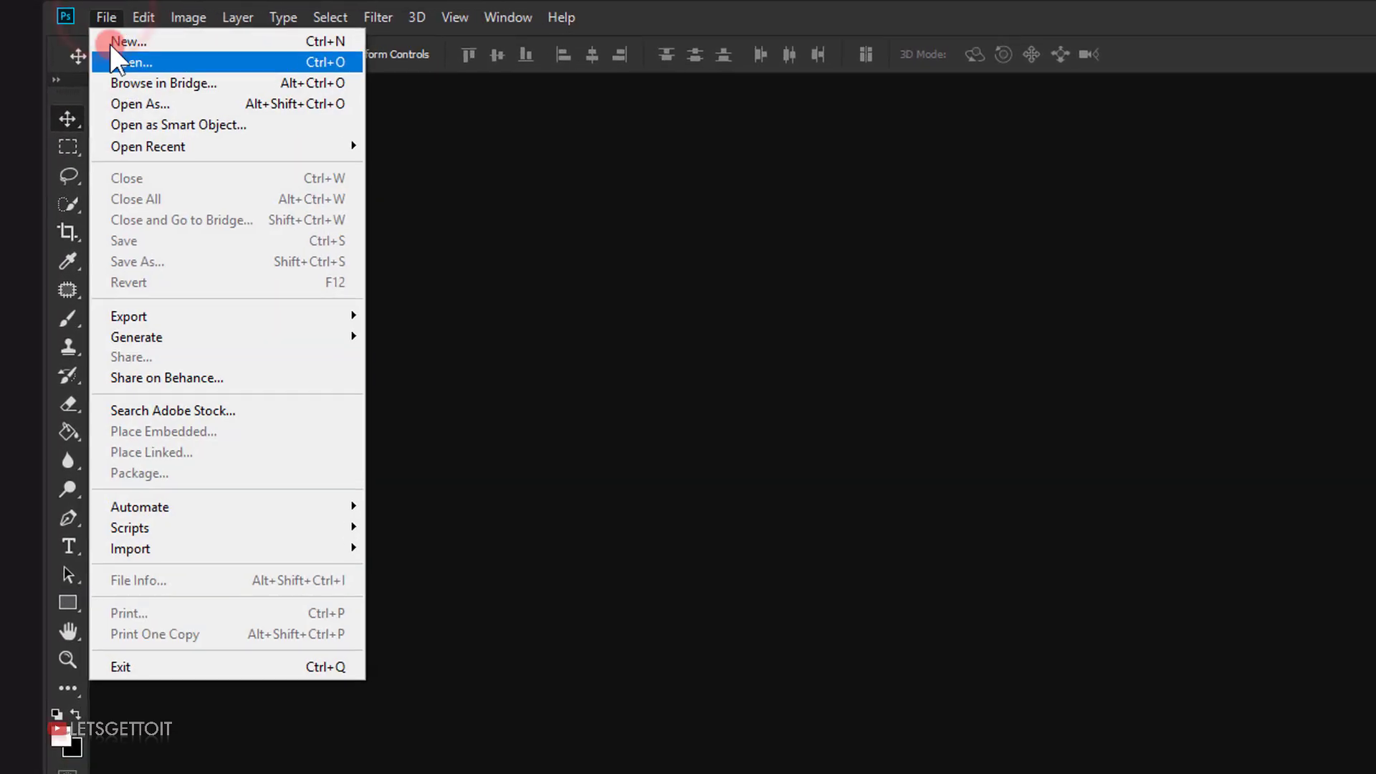
click(75, 29)
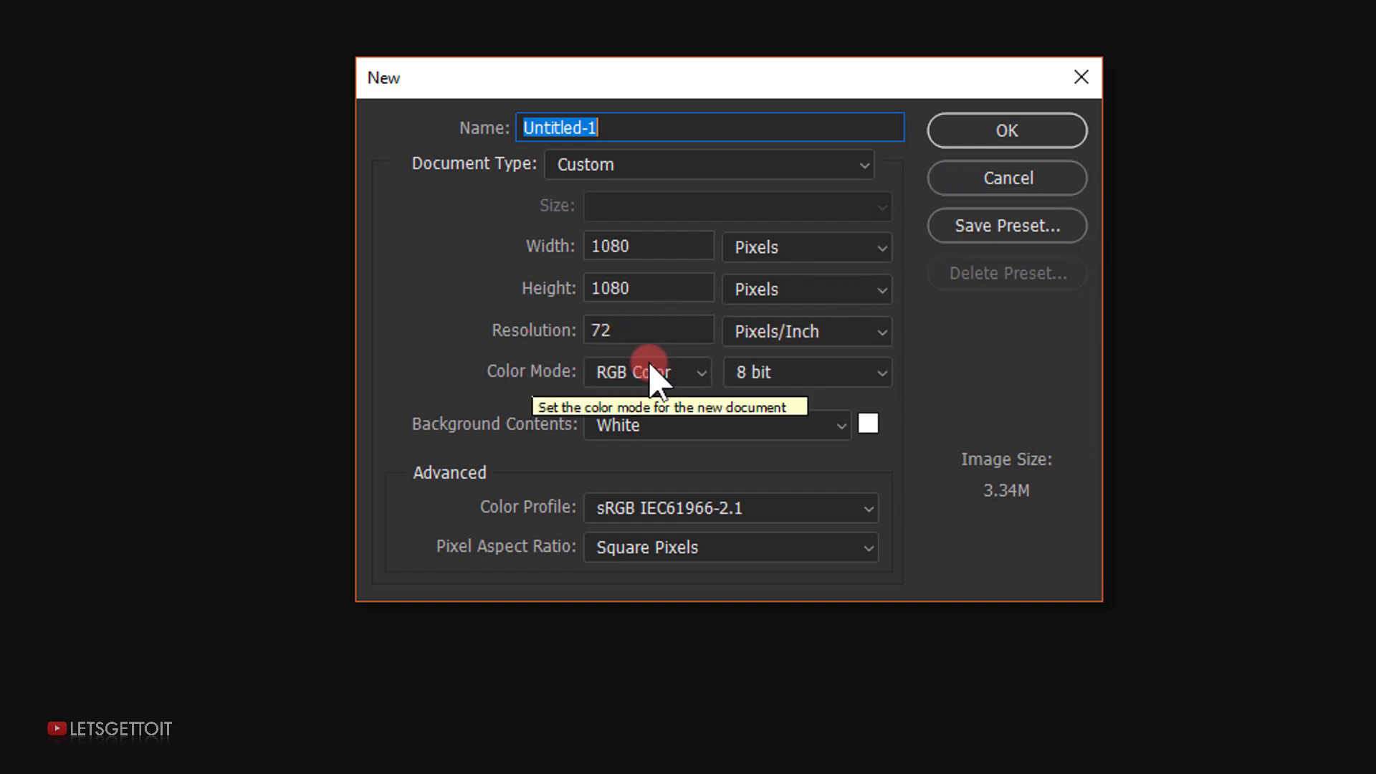
click(1026, 134)
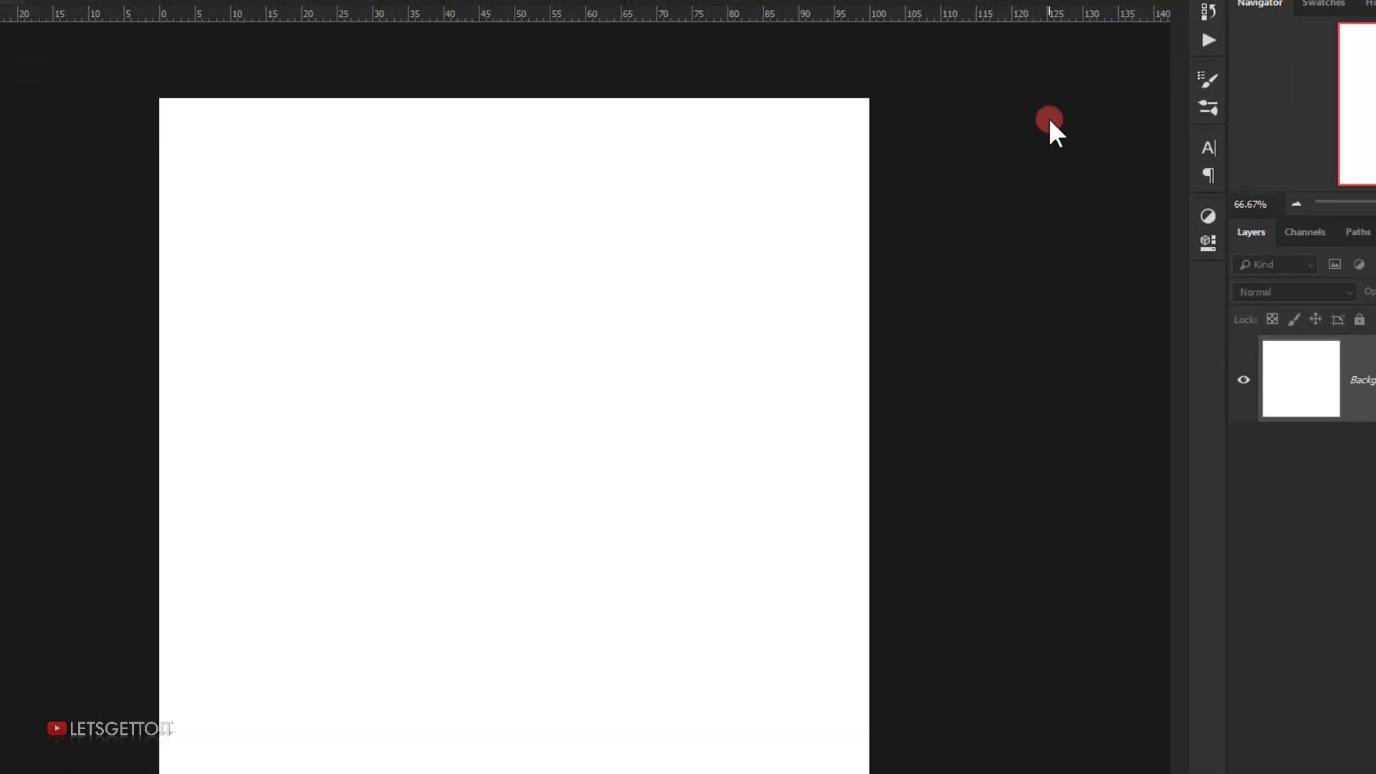
key(ctrl+0)
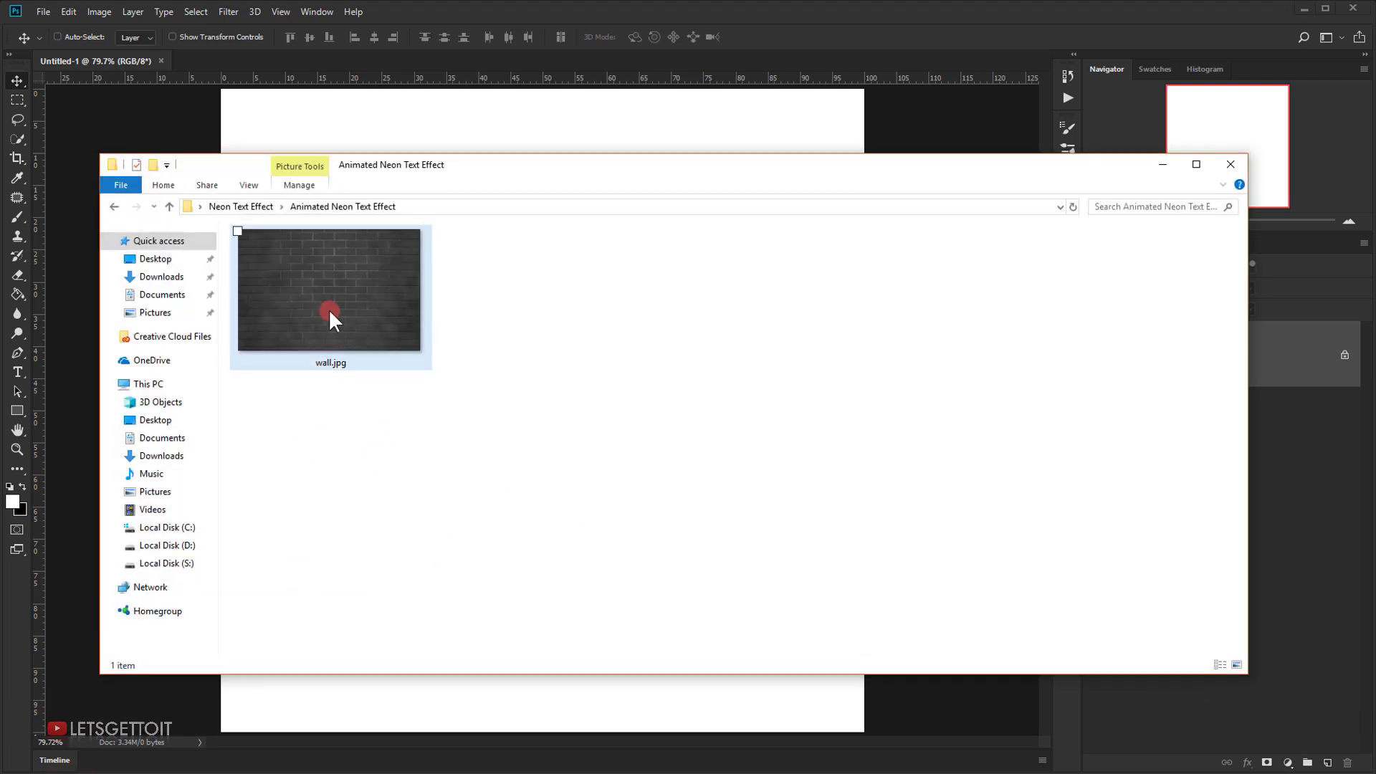
- Open wall.jpg from the project folder, copy the brick image into the Untitled-1 document and close wall.jpg
drag(329, 313, 22, 608)
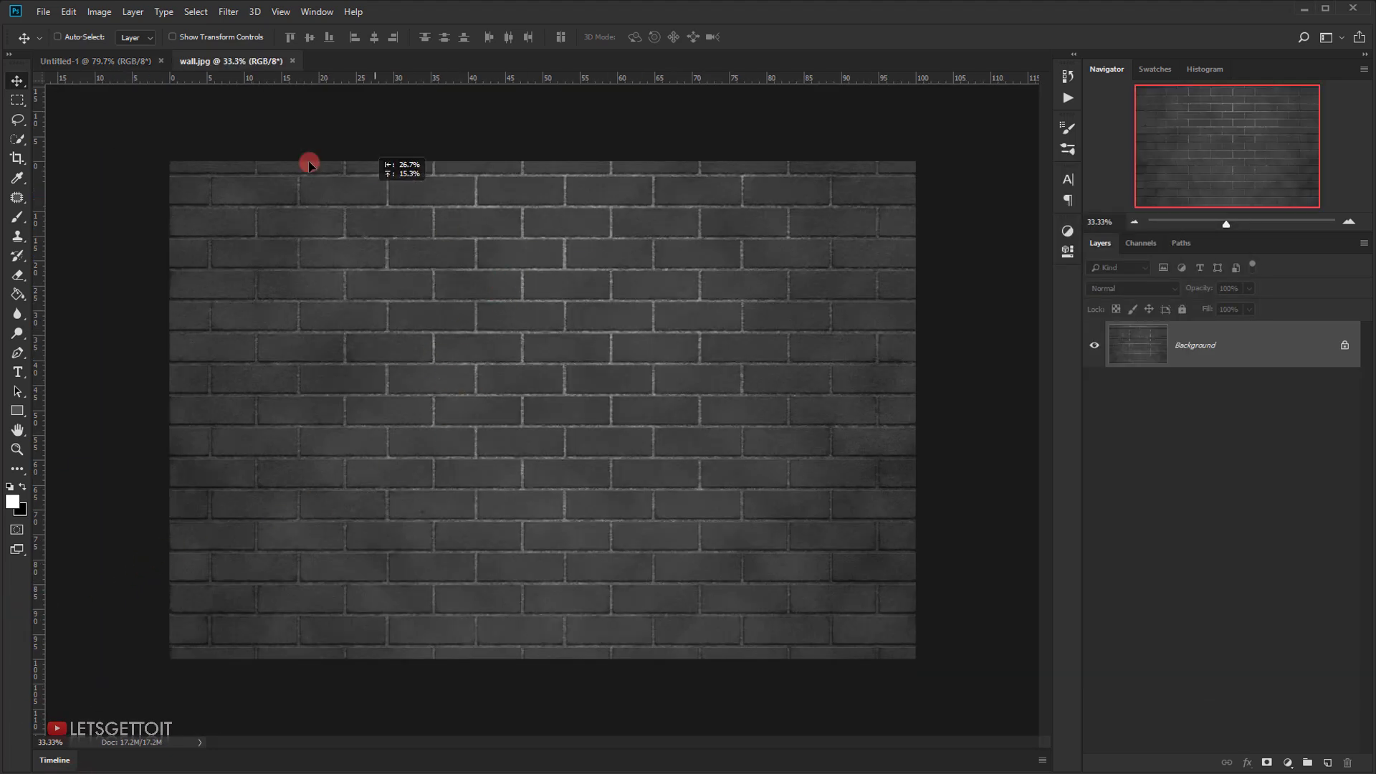
drag(110, 61, 287, 133)
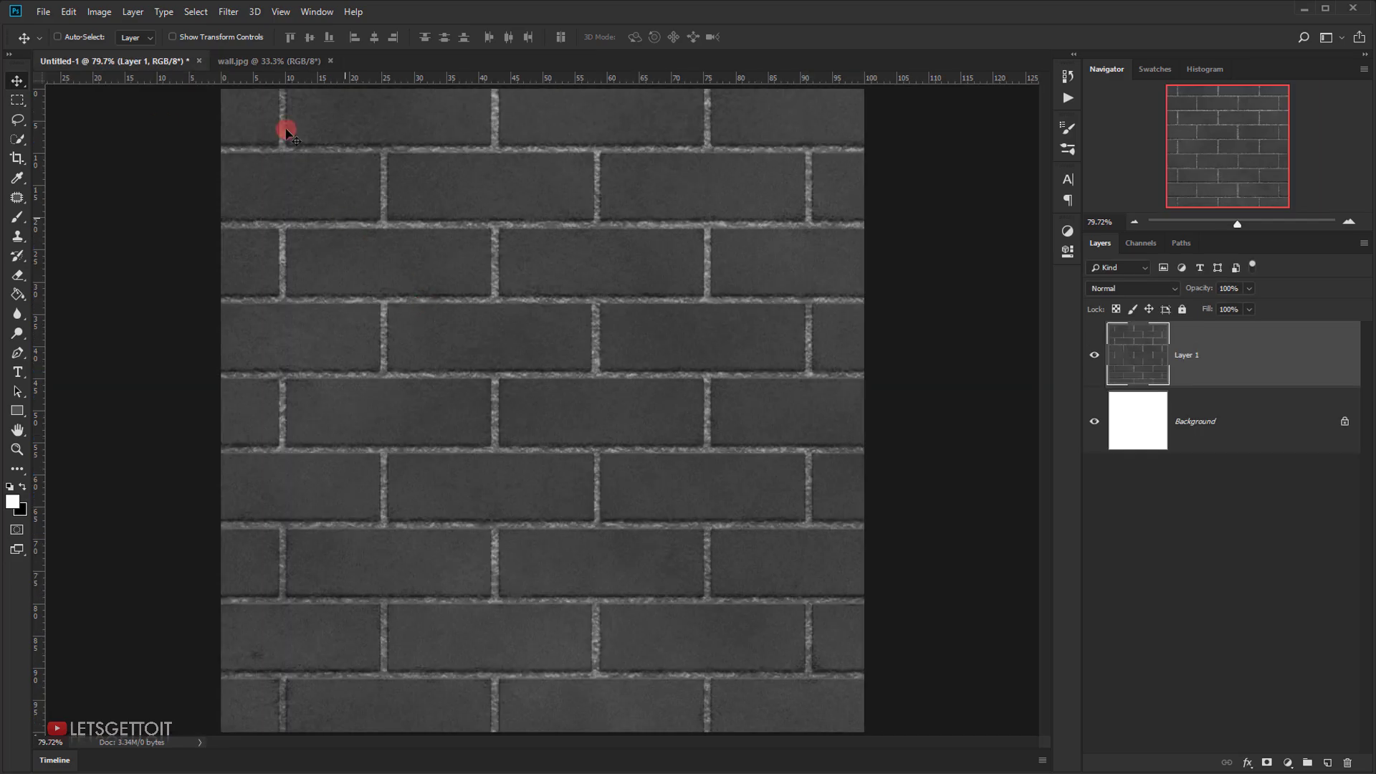
click(333, 60)
- Scale the brick wall layer proportionally about its centre to about 56.3%, so it still covers the canvas
scroll(597, 433, down, 2)
key(ctrl+t)
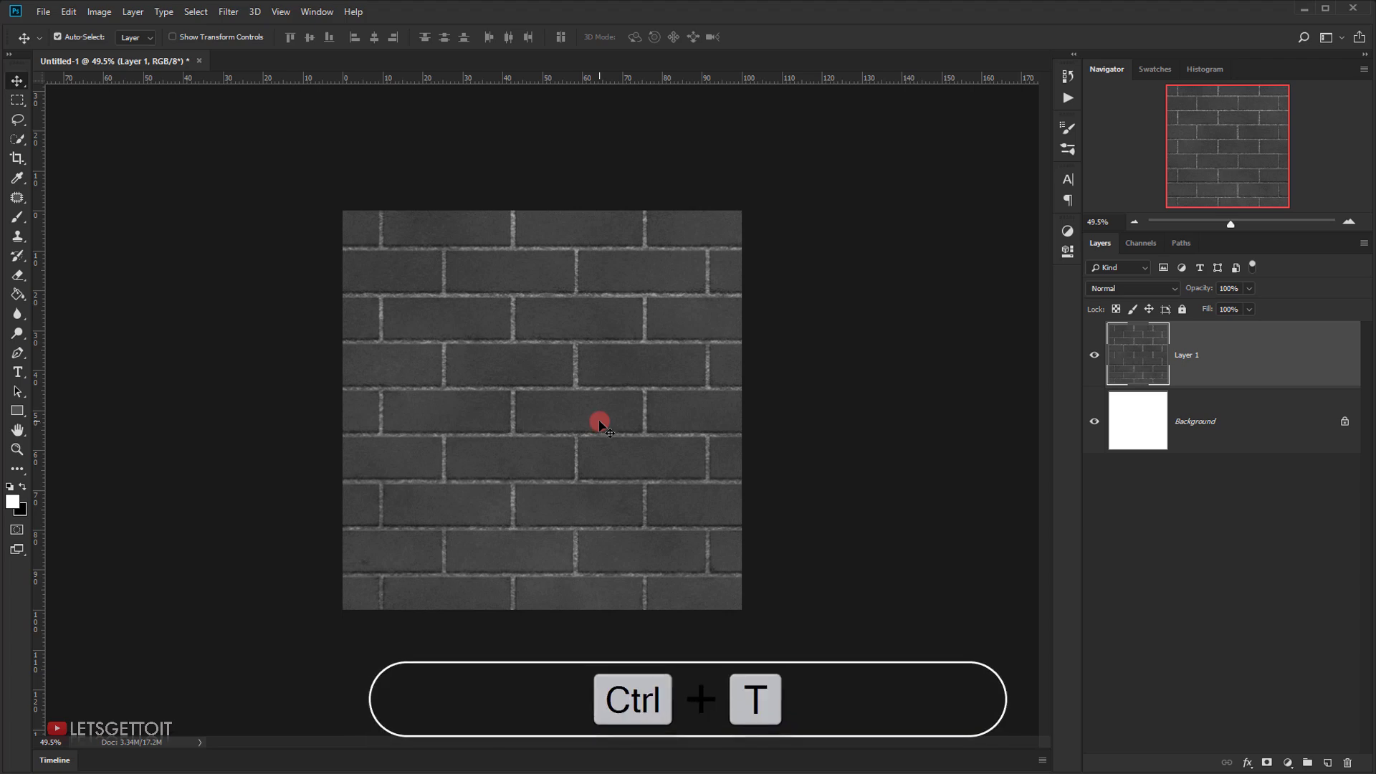
scroll(606, 403, down, 1)
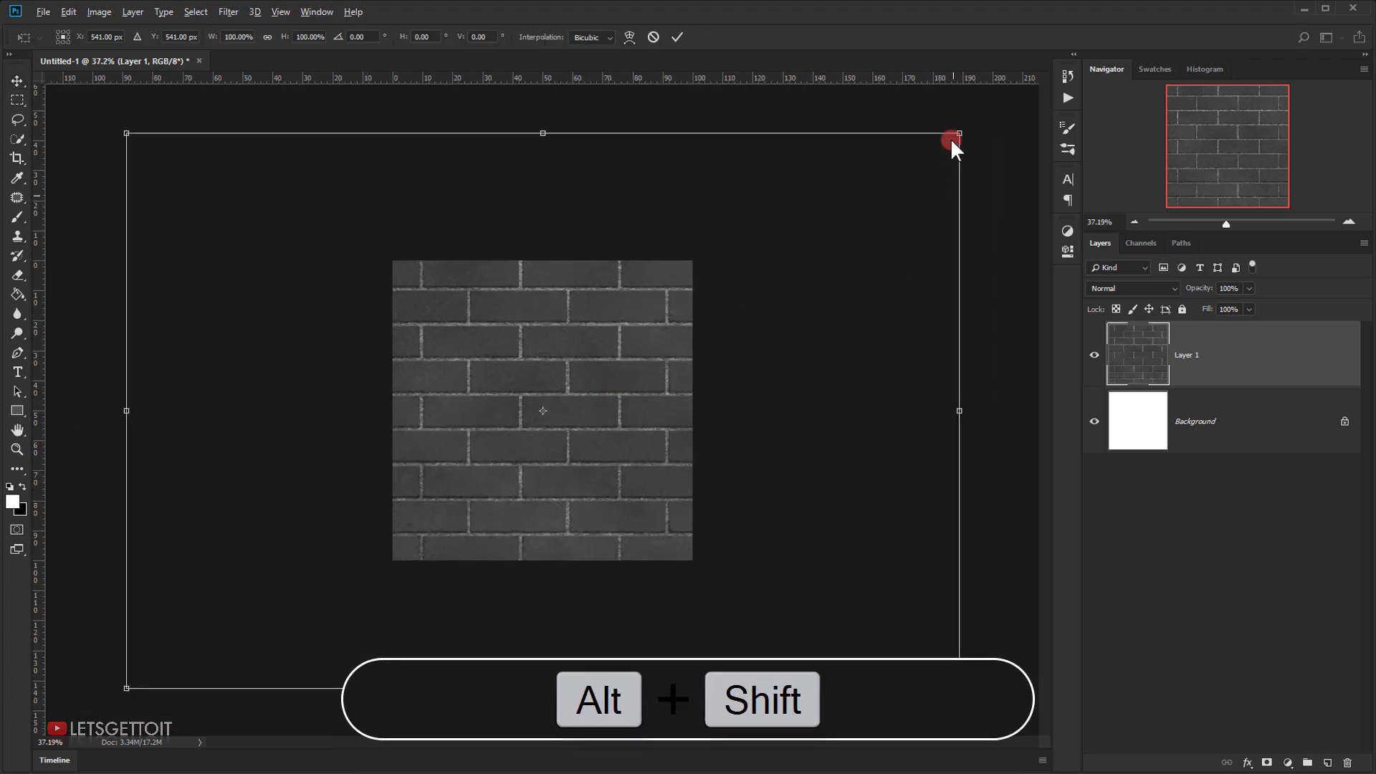
drag(959, 132, 781, 252)
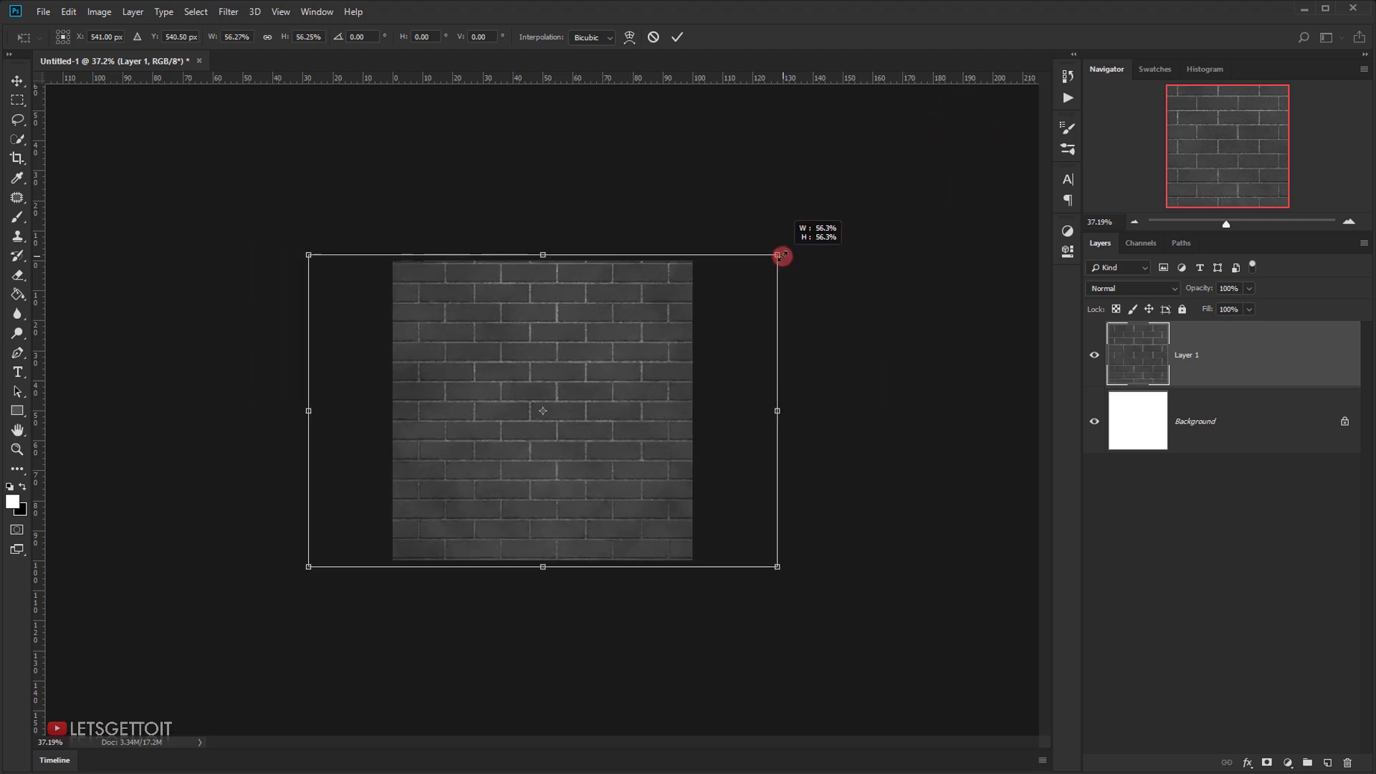
click(678, 37)
key(ctrl+0)
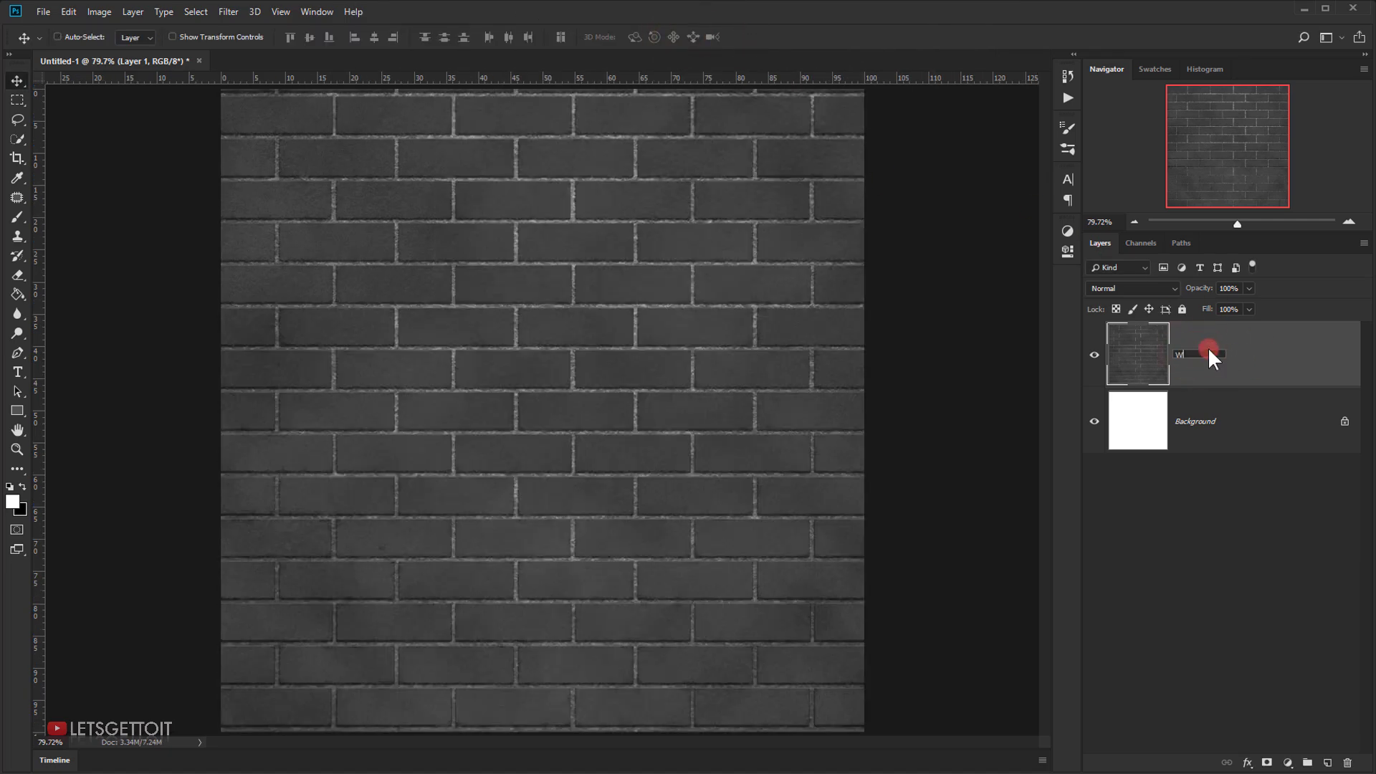
- Name the brick layer Wall and delete the white Background layer
click(1197, 434)
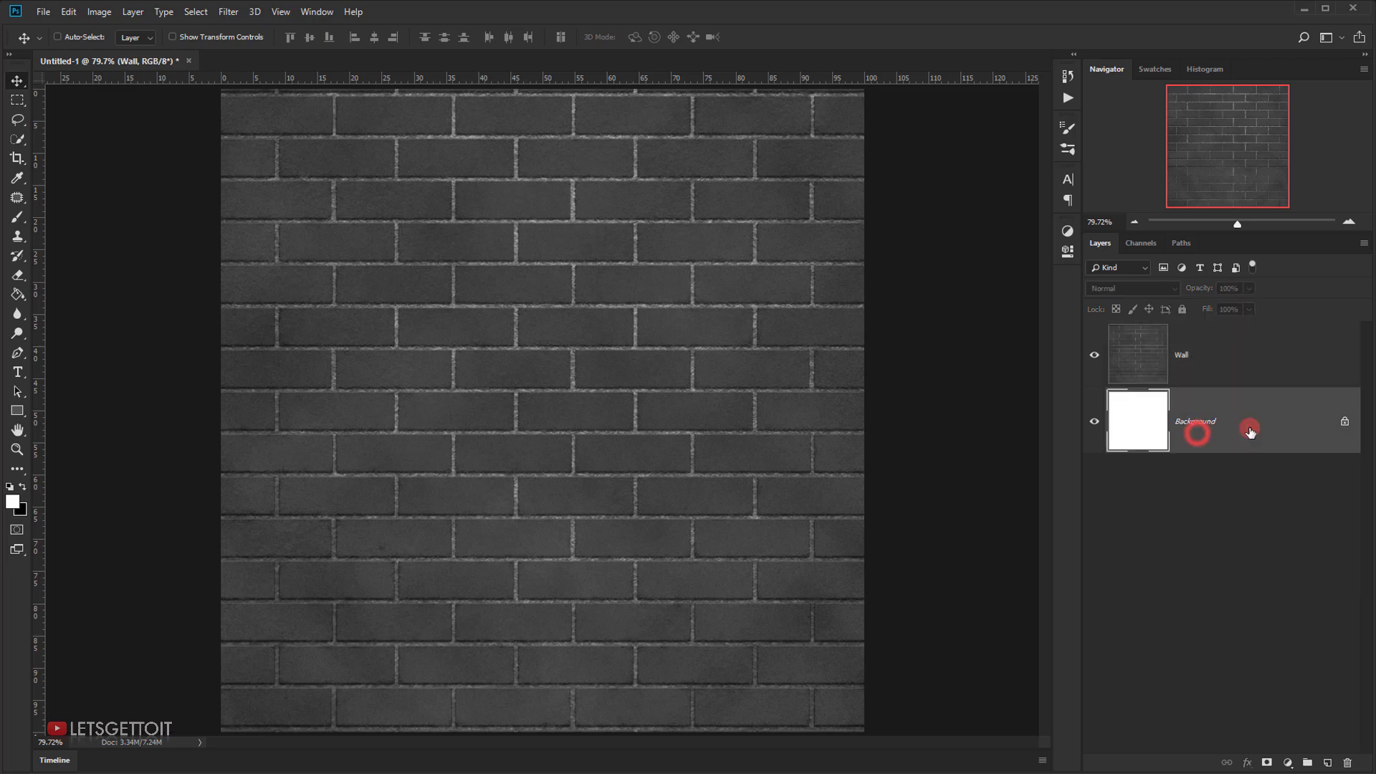
key(Delete)
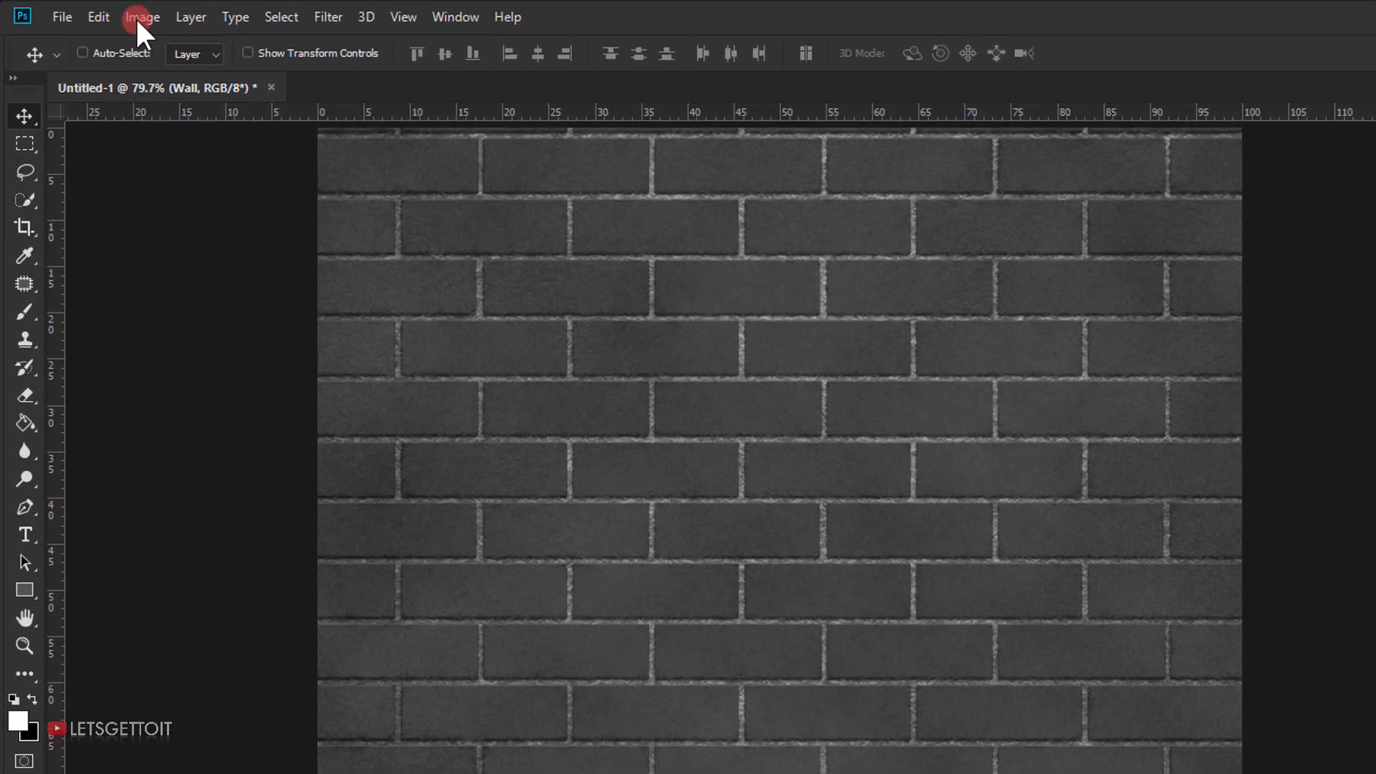
- Darken the Wall layer with a Brightness/Contrast adjustment, using brightness -70 and contrast 12
click(117, 14)
mouse_move(157, 60)
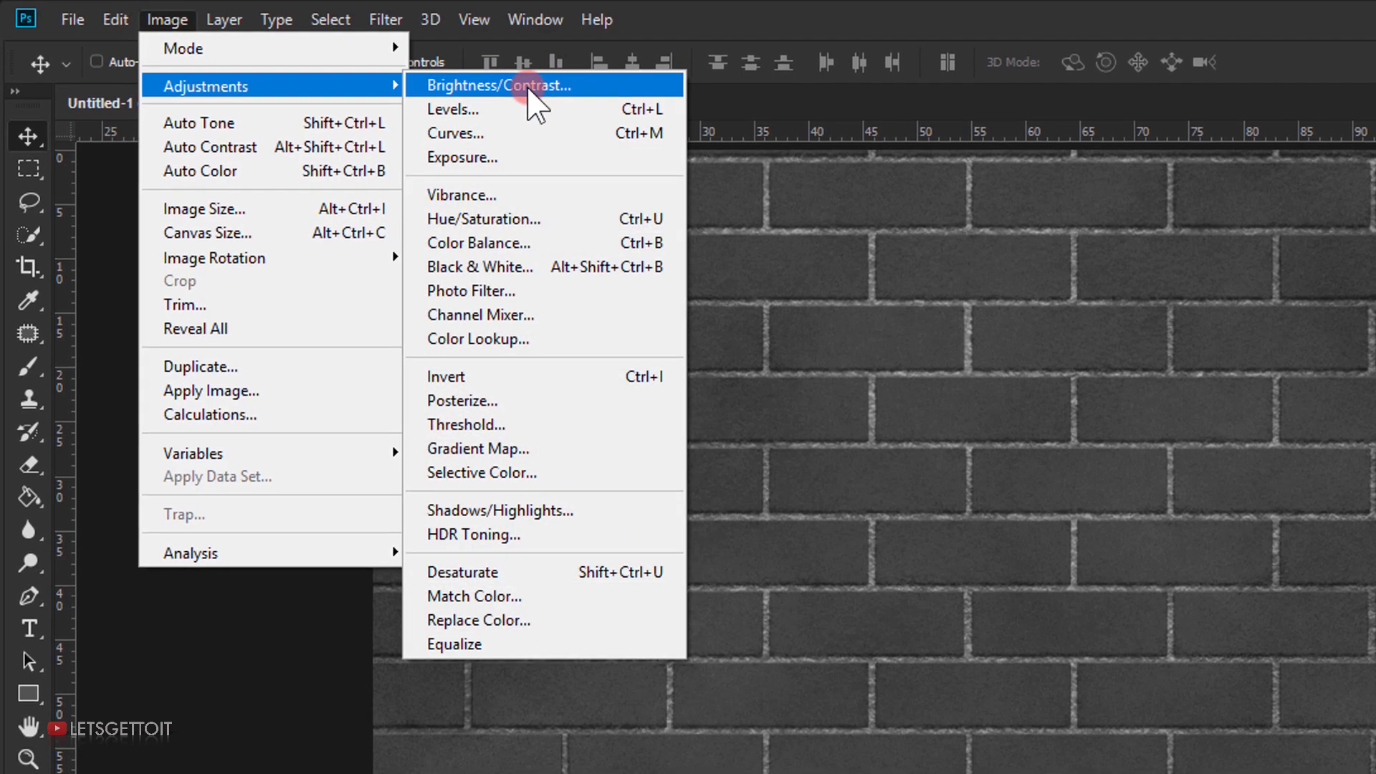
click(502, 87)
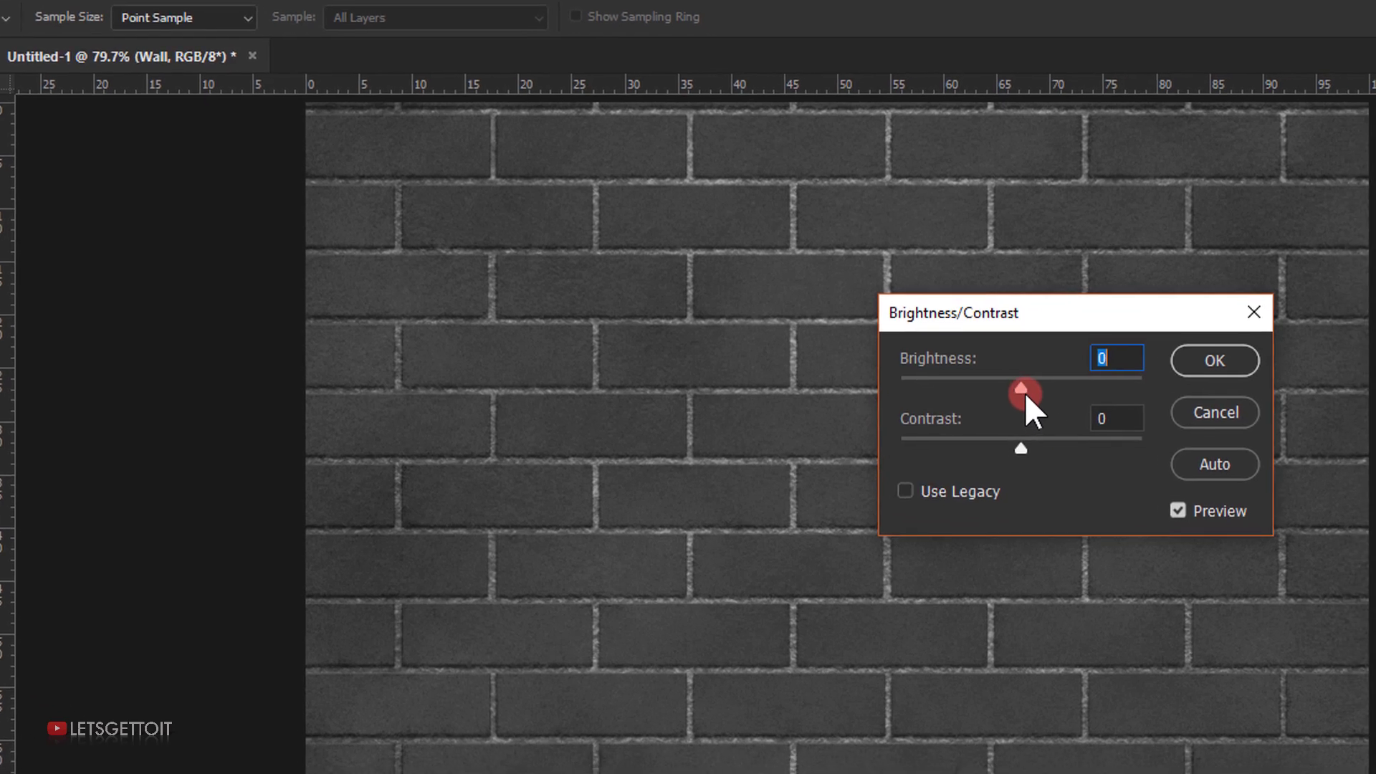
drag(1026, 396, 975, 392)
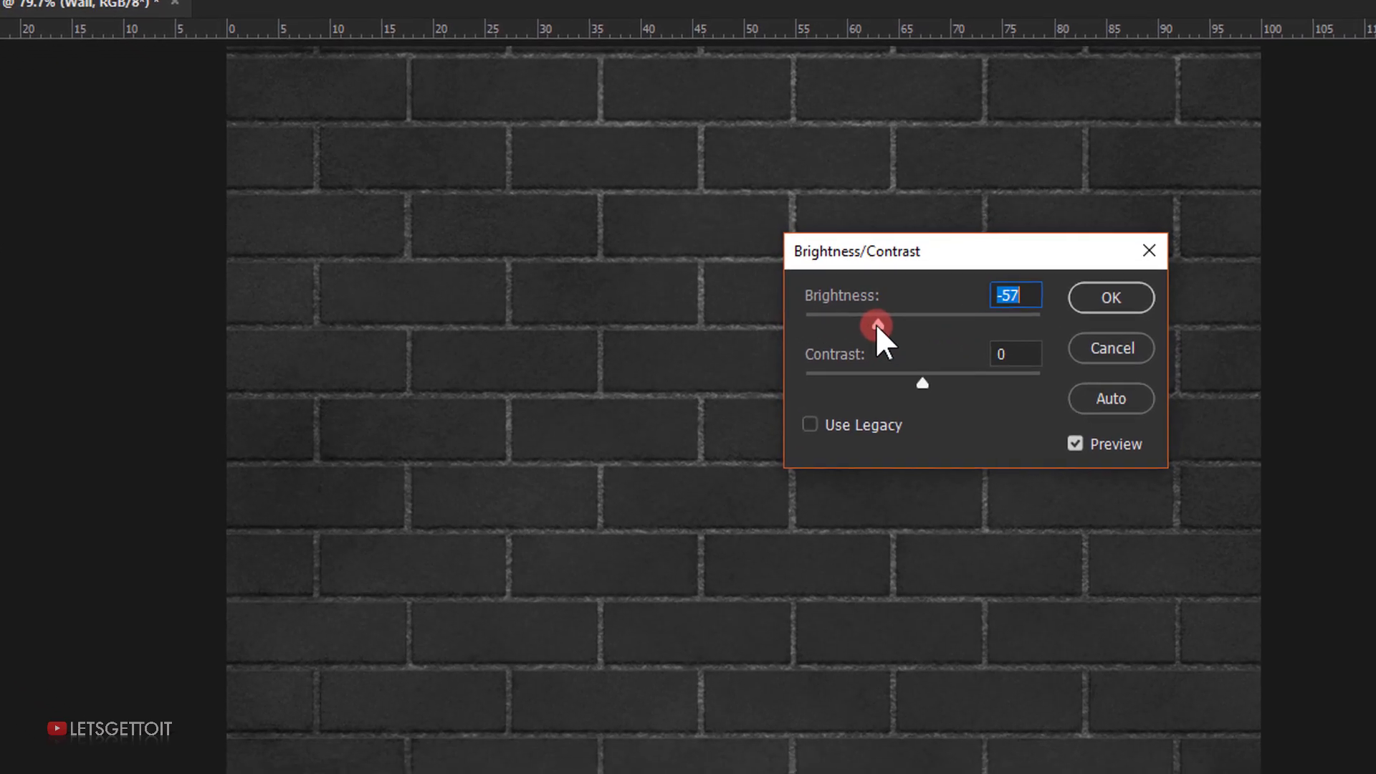
drag(875, 325, 868, 324)
drag(923, 383, 923, 383)
drag(858, 347, 868, 328)
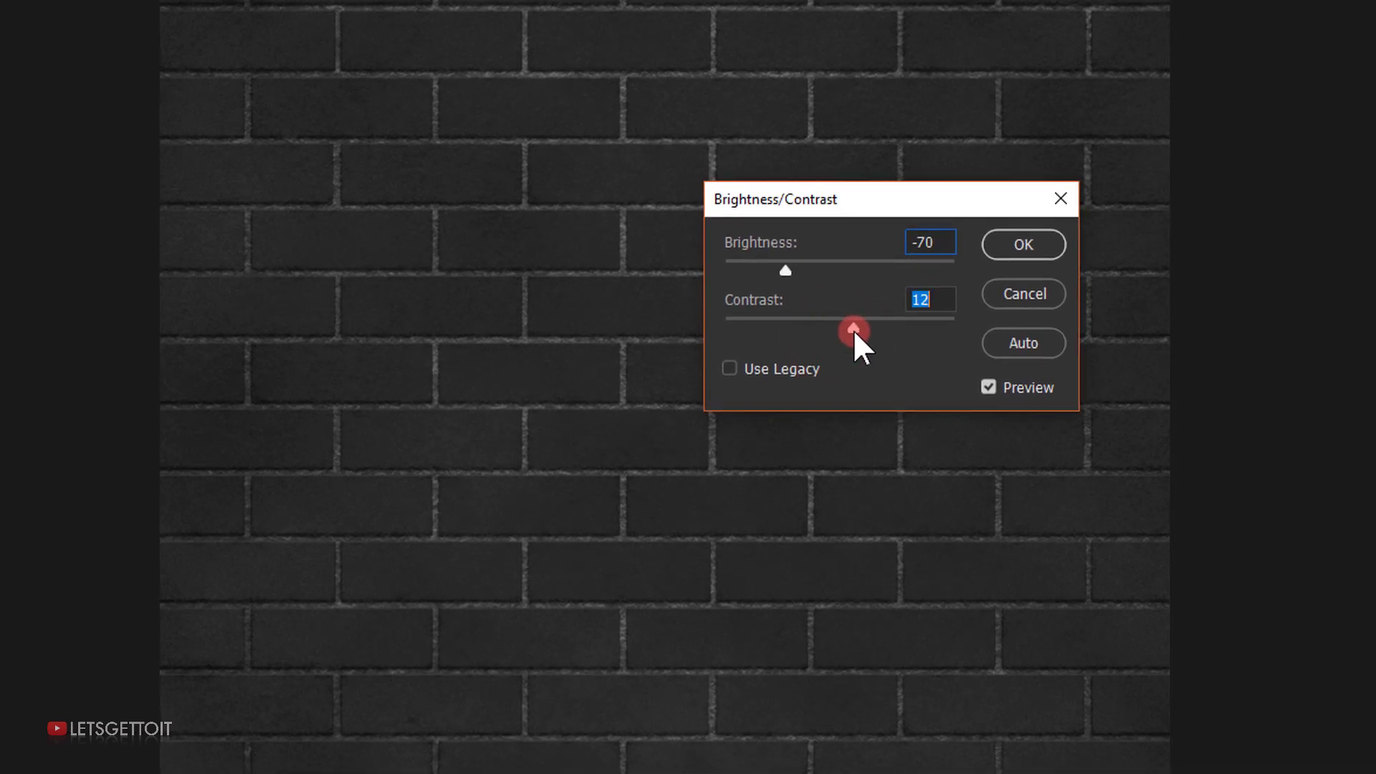
click(1027, 245)
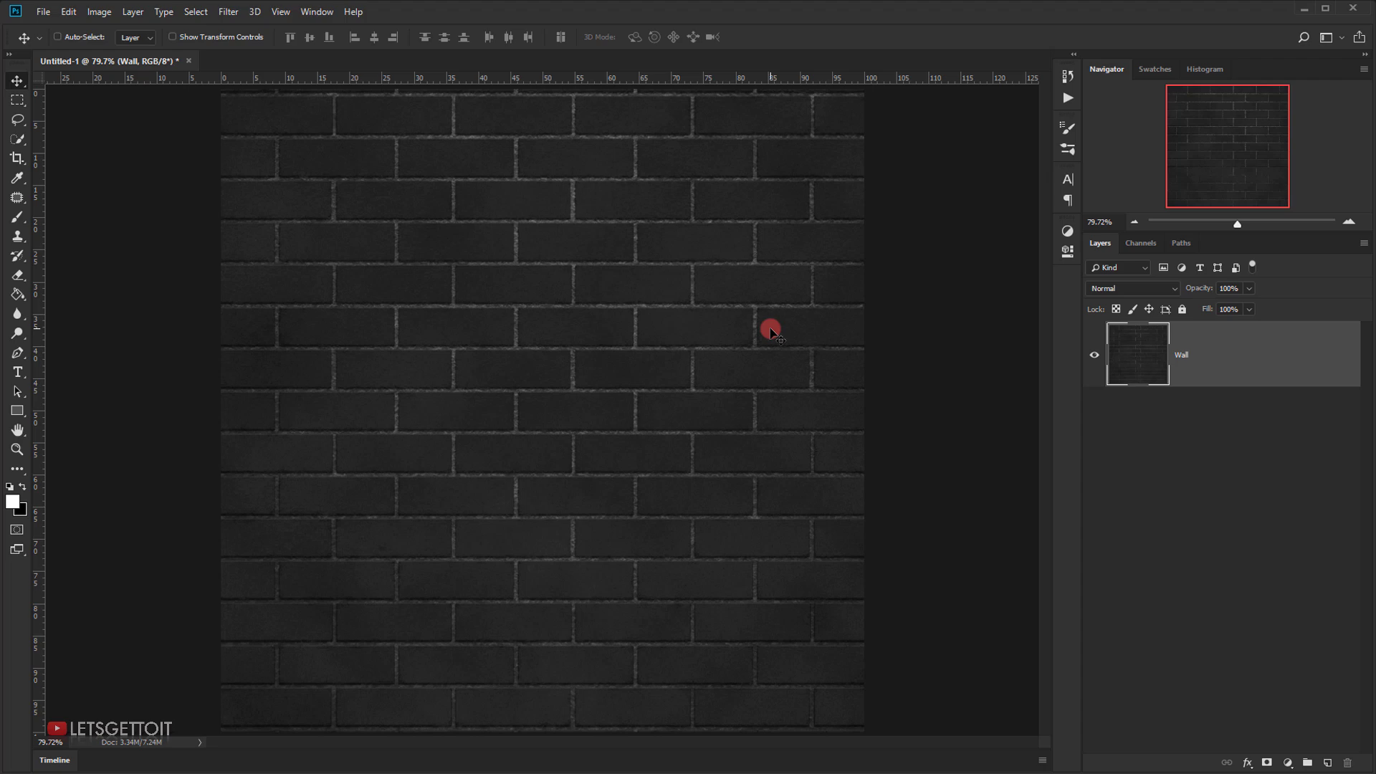
- Add a new layer above the Wall layer and name it Light
click(1330, 760)
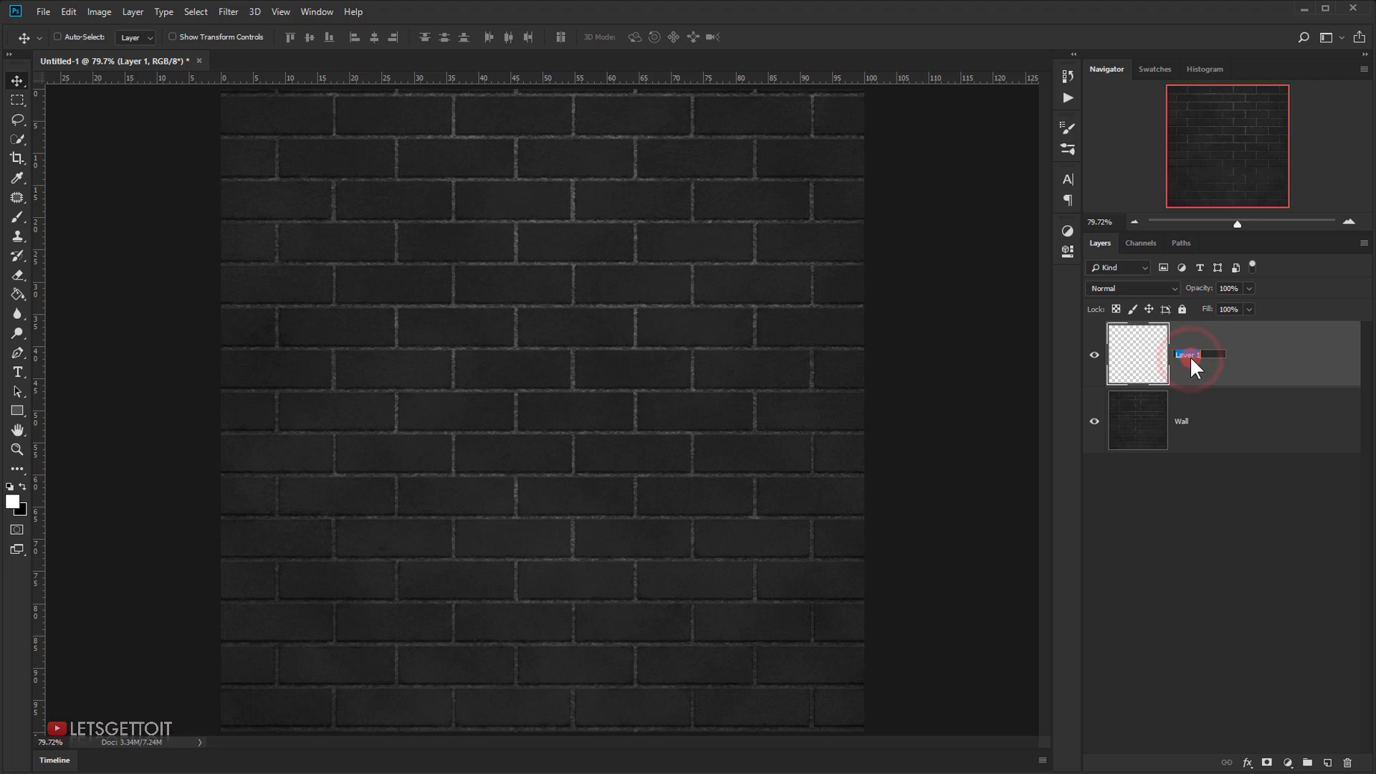
text(ight)
key(Return)
click(1104, 325)
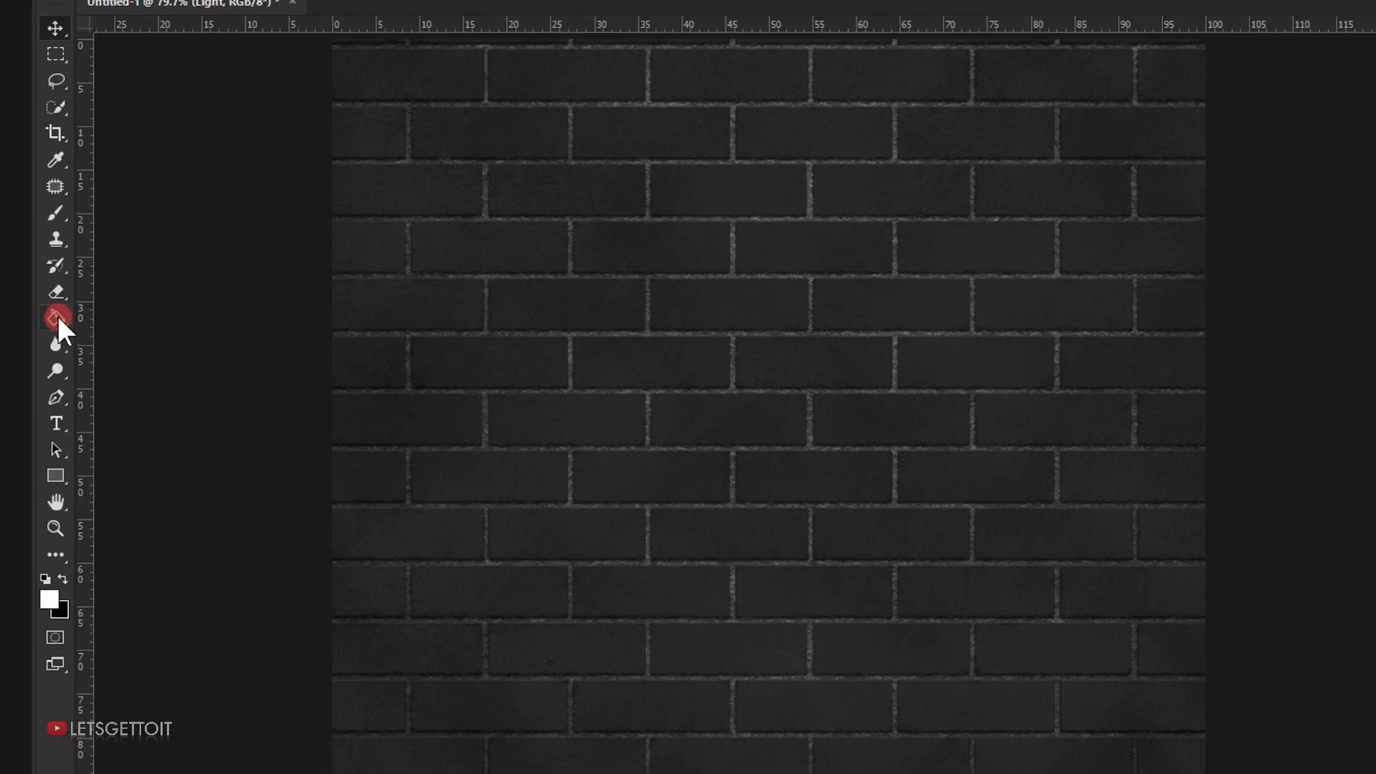
- Fill the Light layer with black using the Paint Bucket tool
click(58, 316)
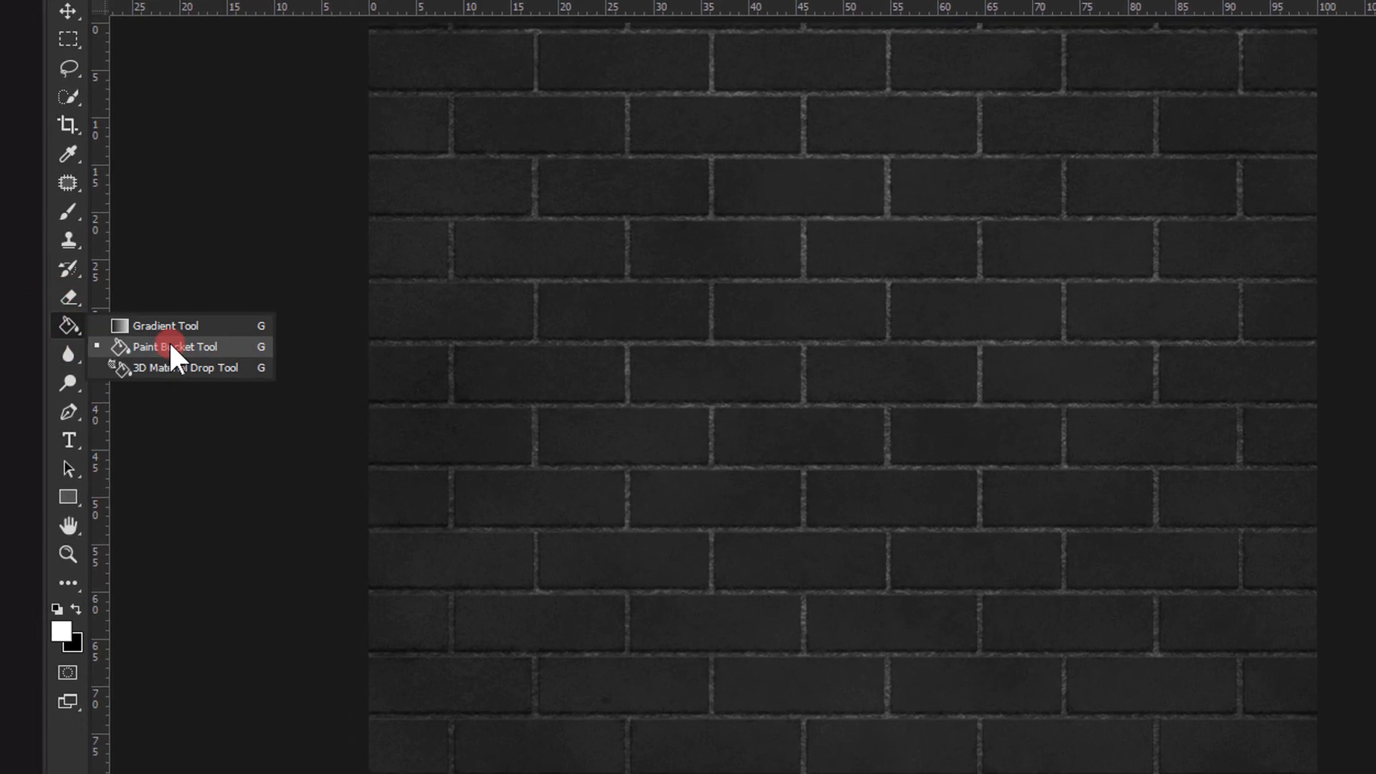
click(158, 339)
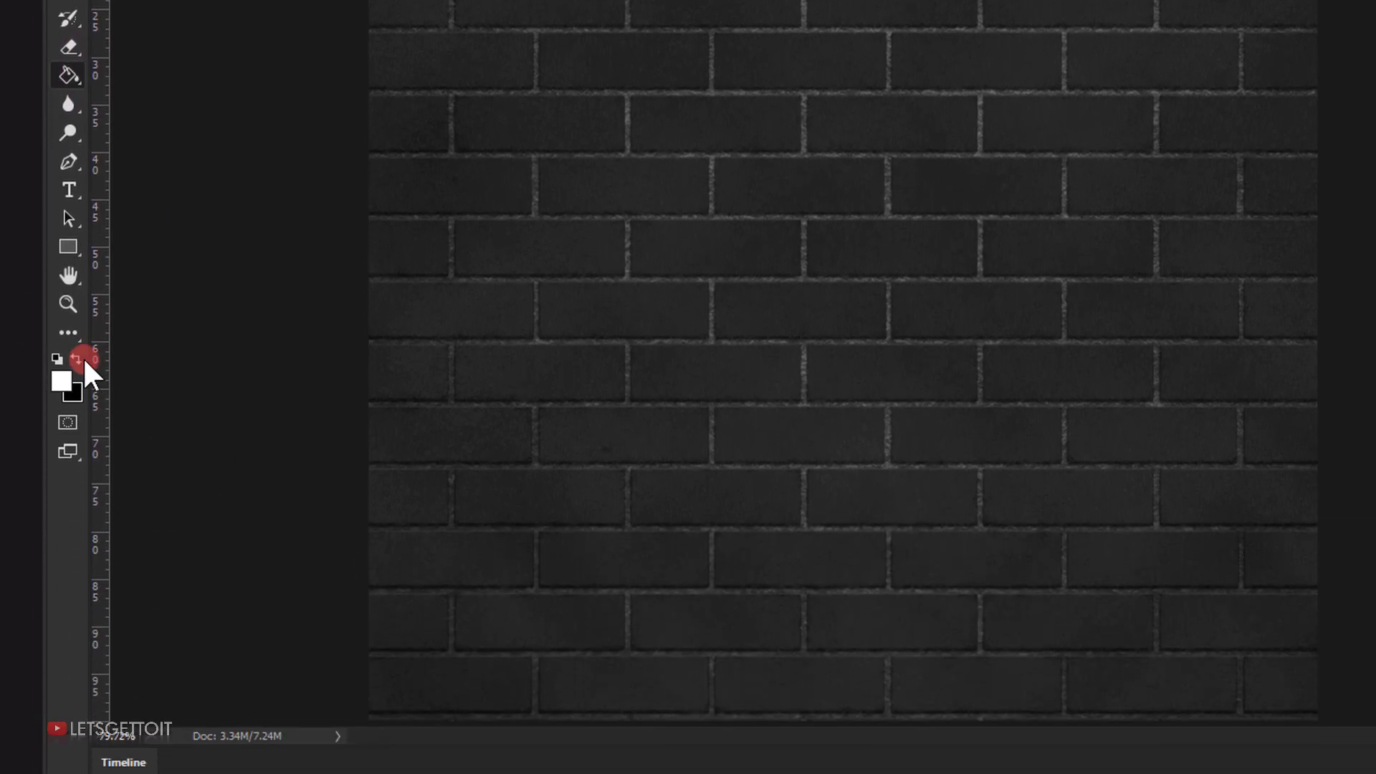
click(76, 518)
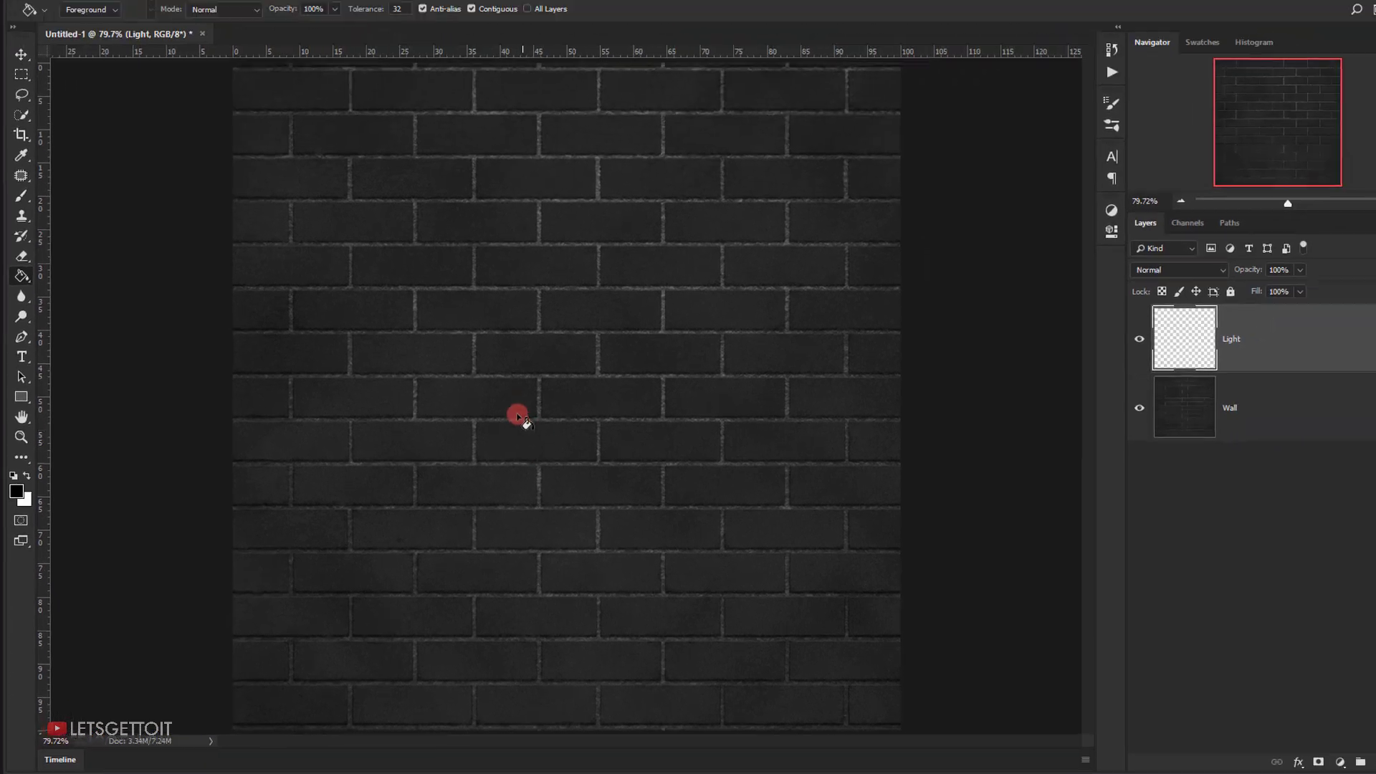
click(813, 225)
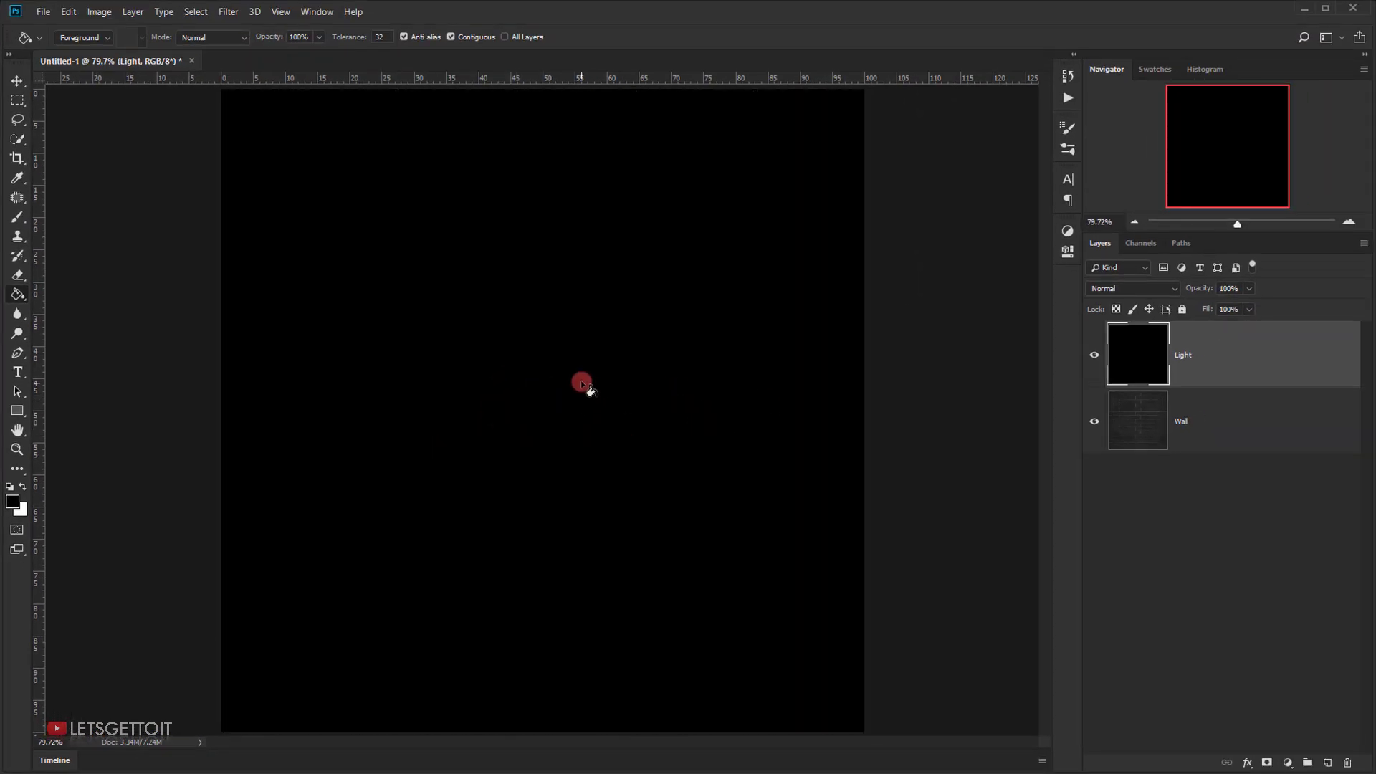
- Set up the Brush tool with a soft round tip, size 1100 px and hardness 0%
click(18, 217)
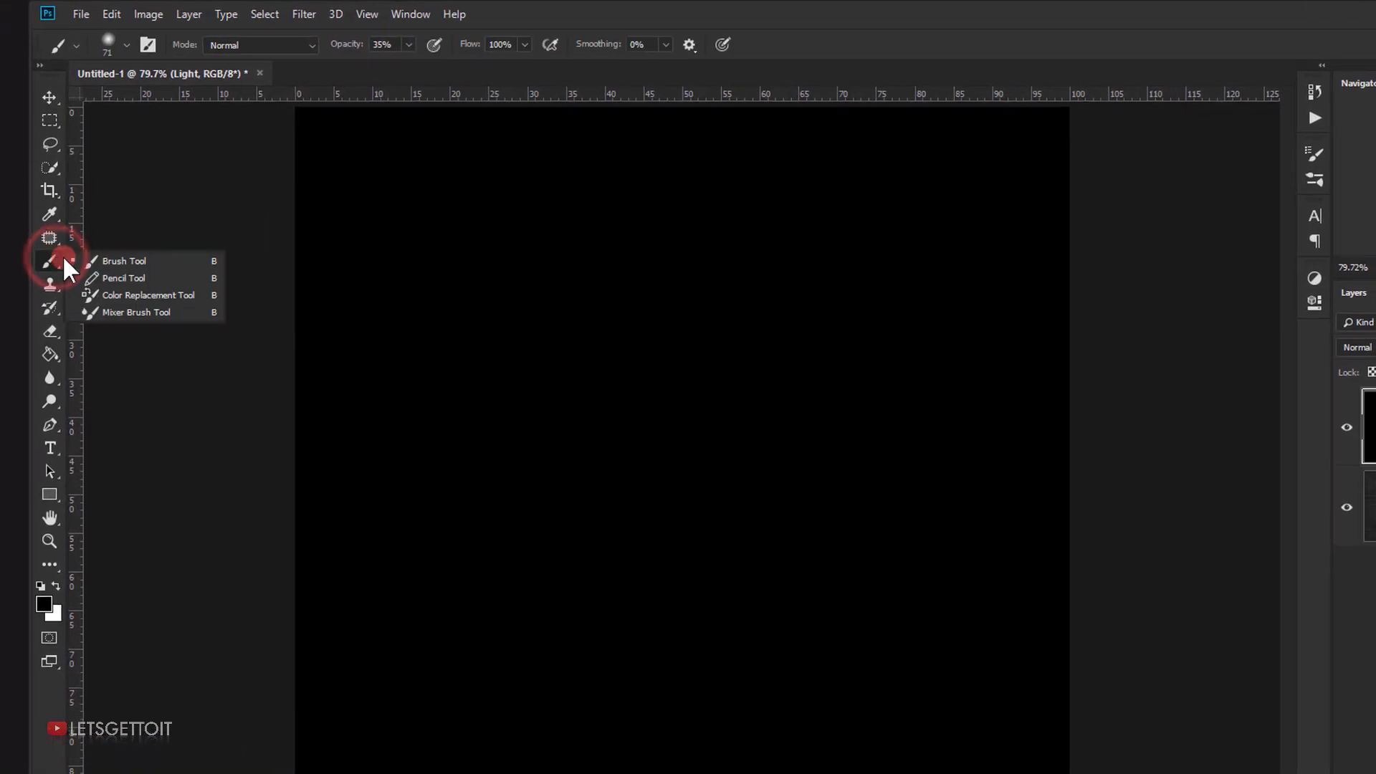
click(109, 262)
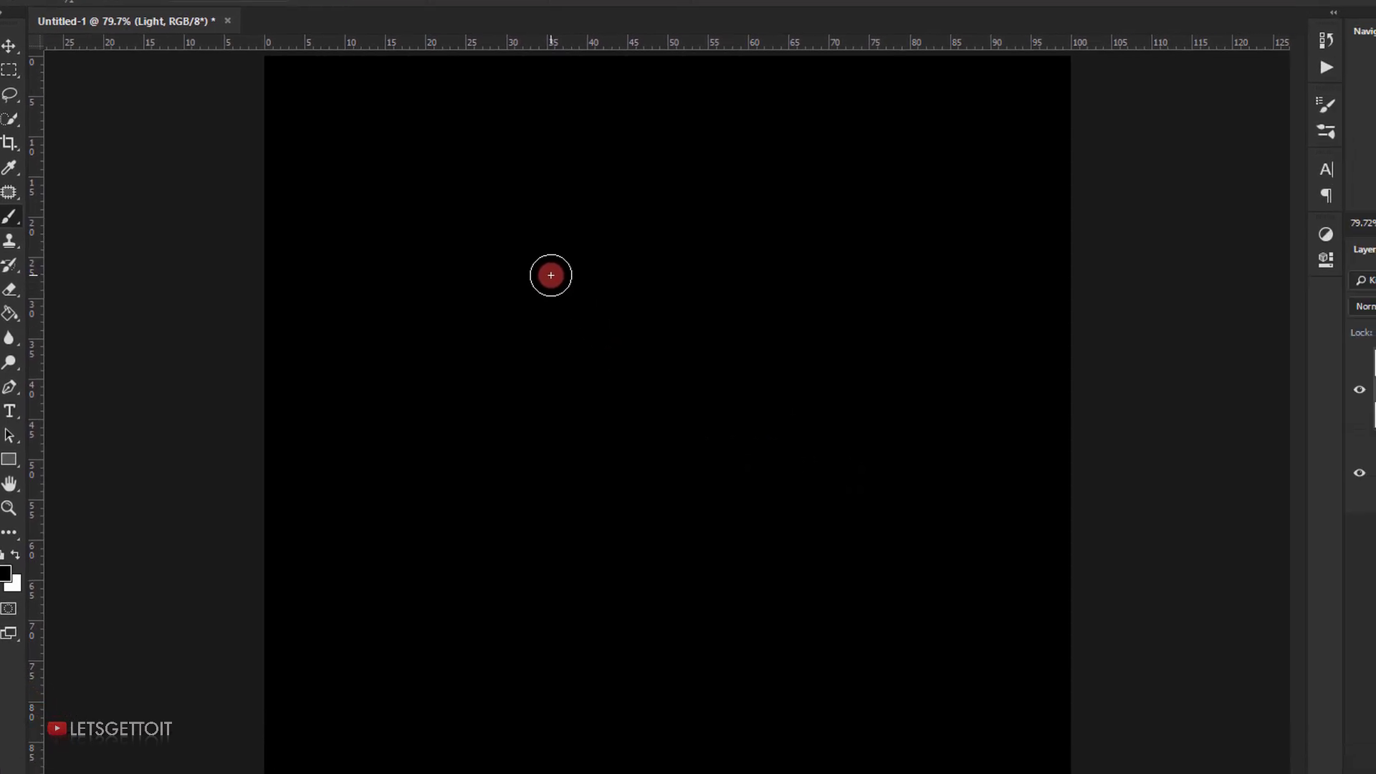
right_click(551, 275)
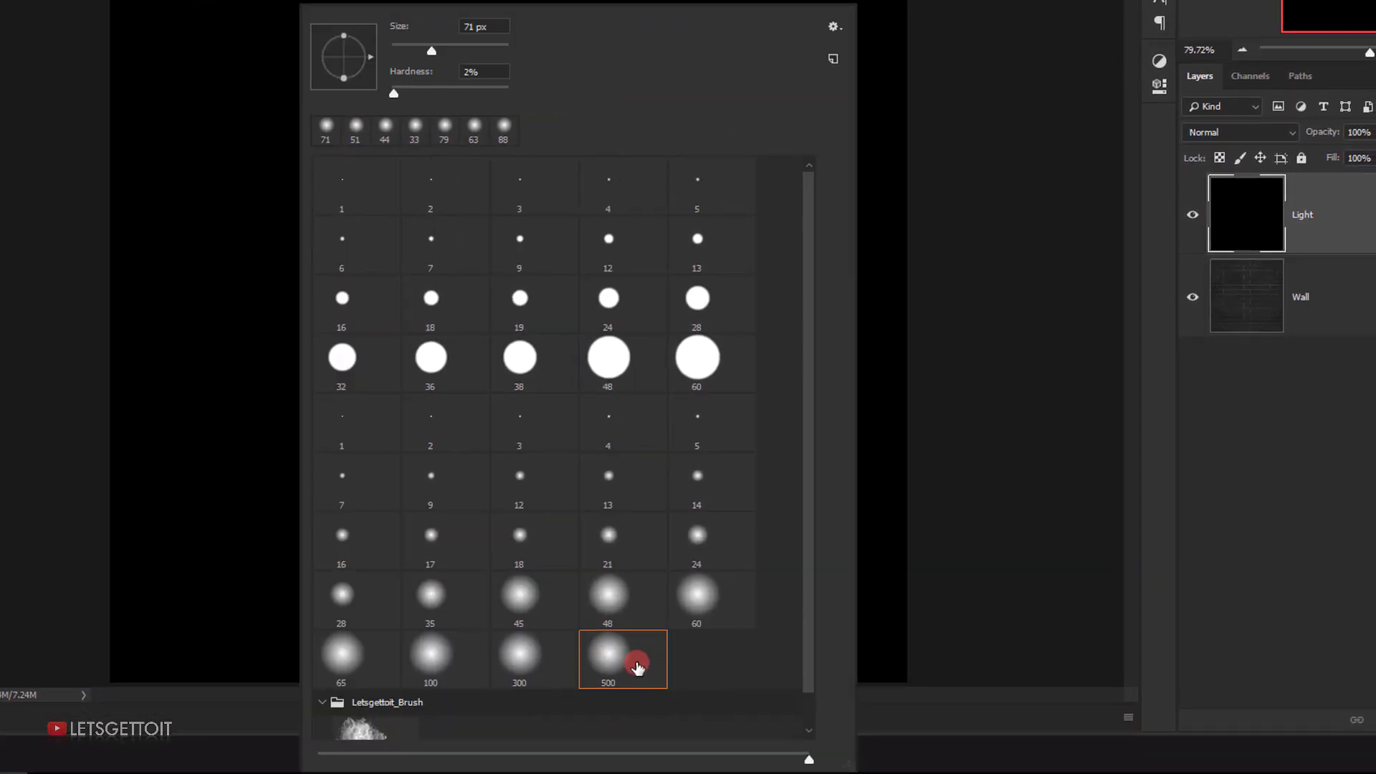
click(489, 27)
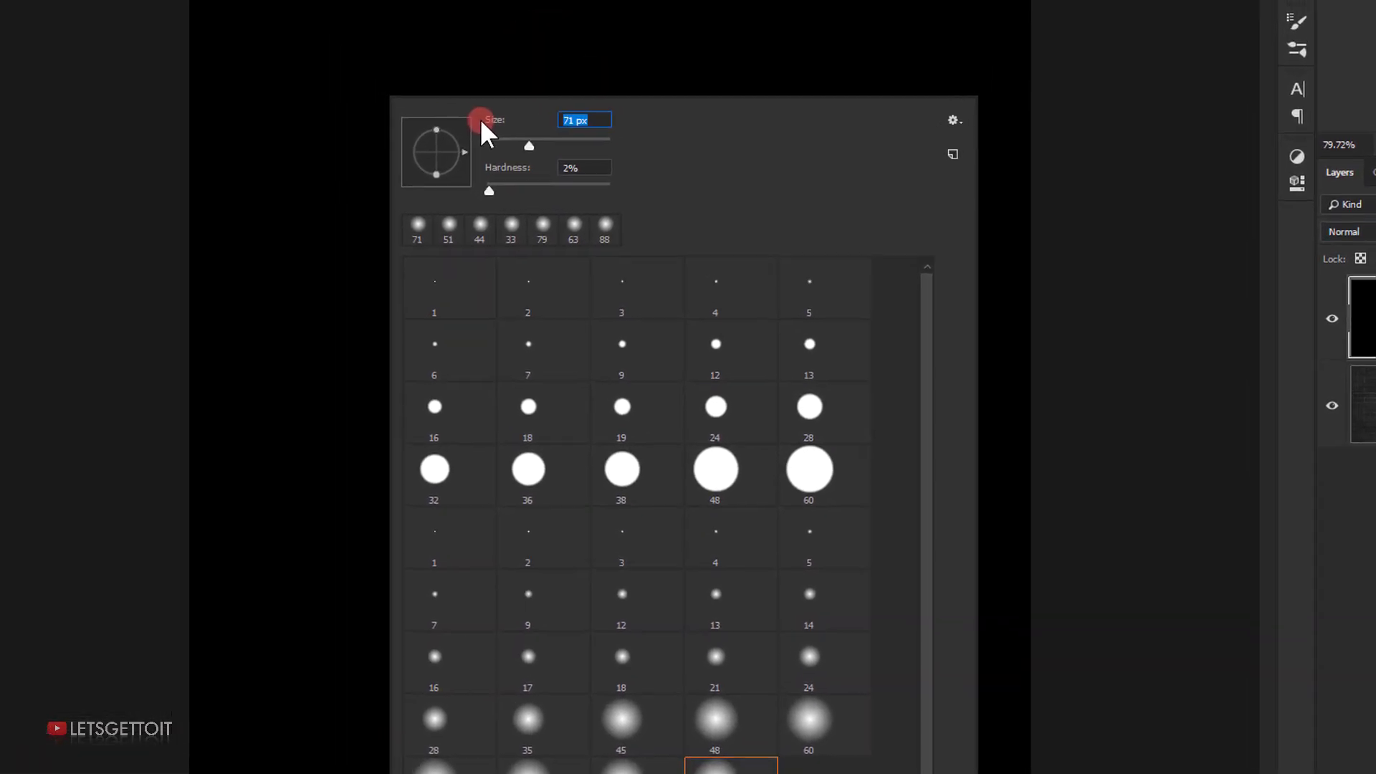
text(1100)
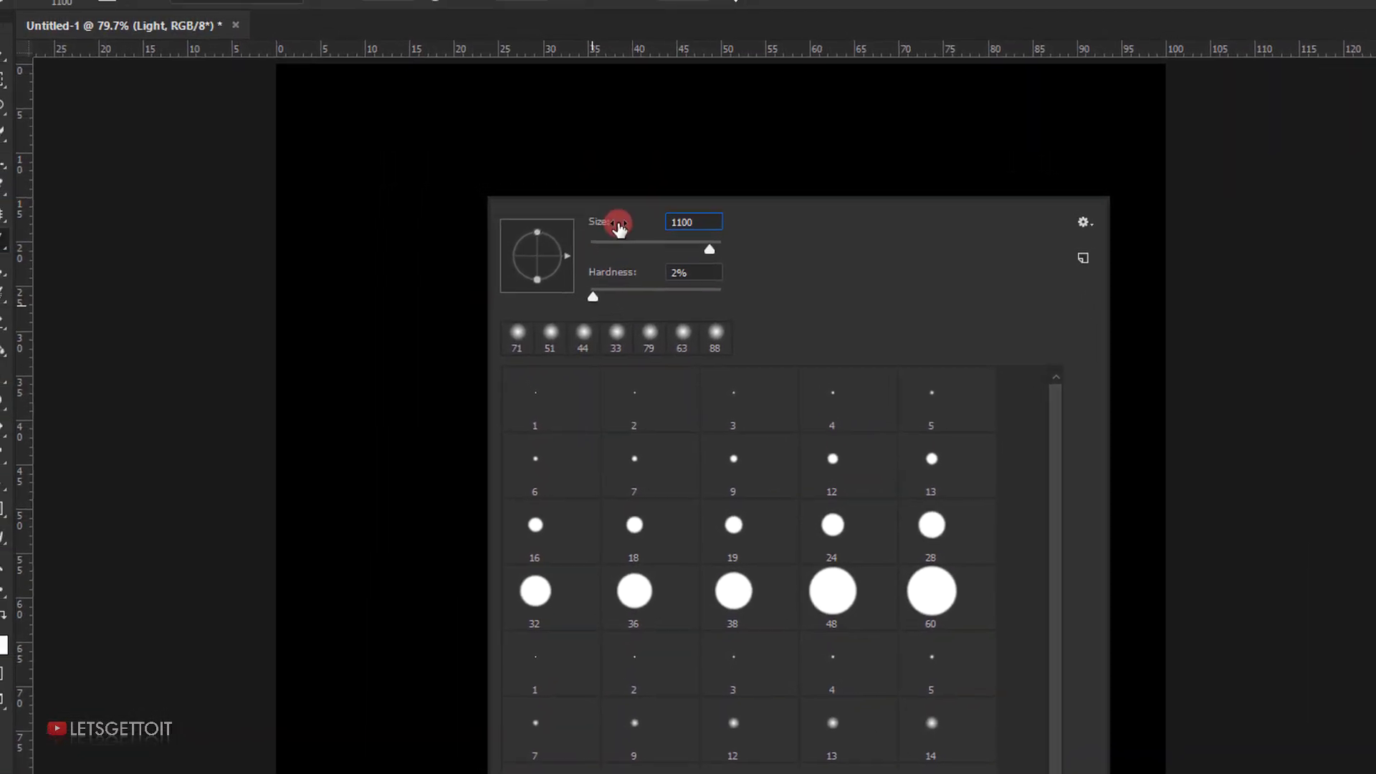
drag(631, 306, 611, 315)
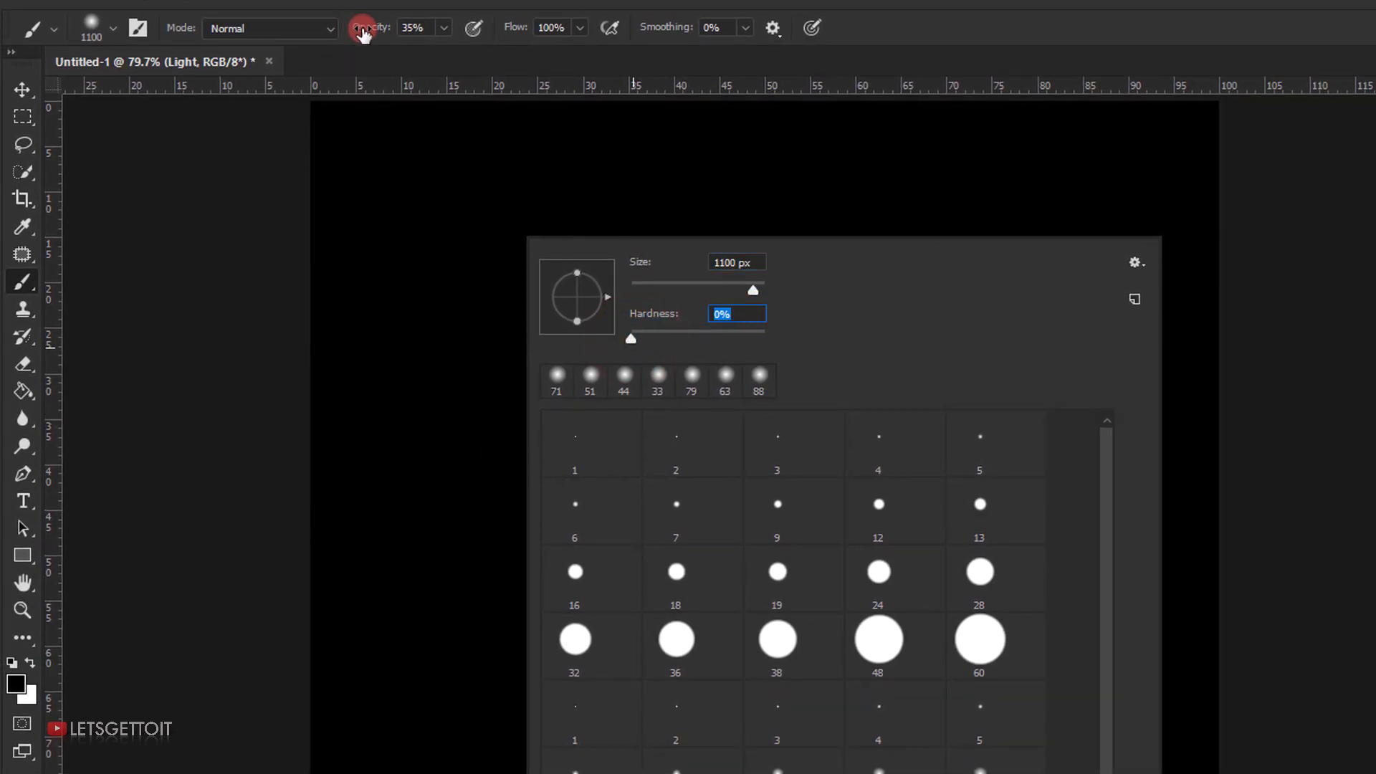
- Paint one soft white spot at the centre of the Light layer with the brush at 100% opacity
drag(363, 33, 623, 40)
click(478, 37)
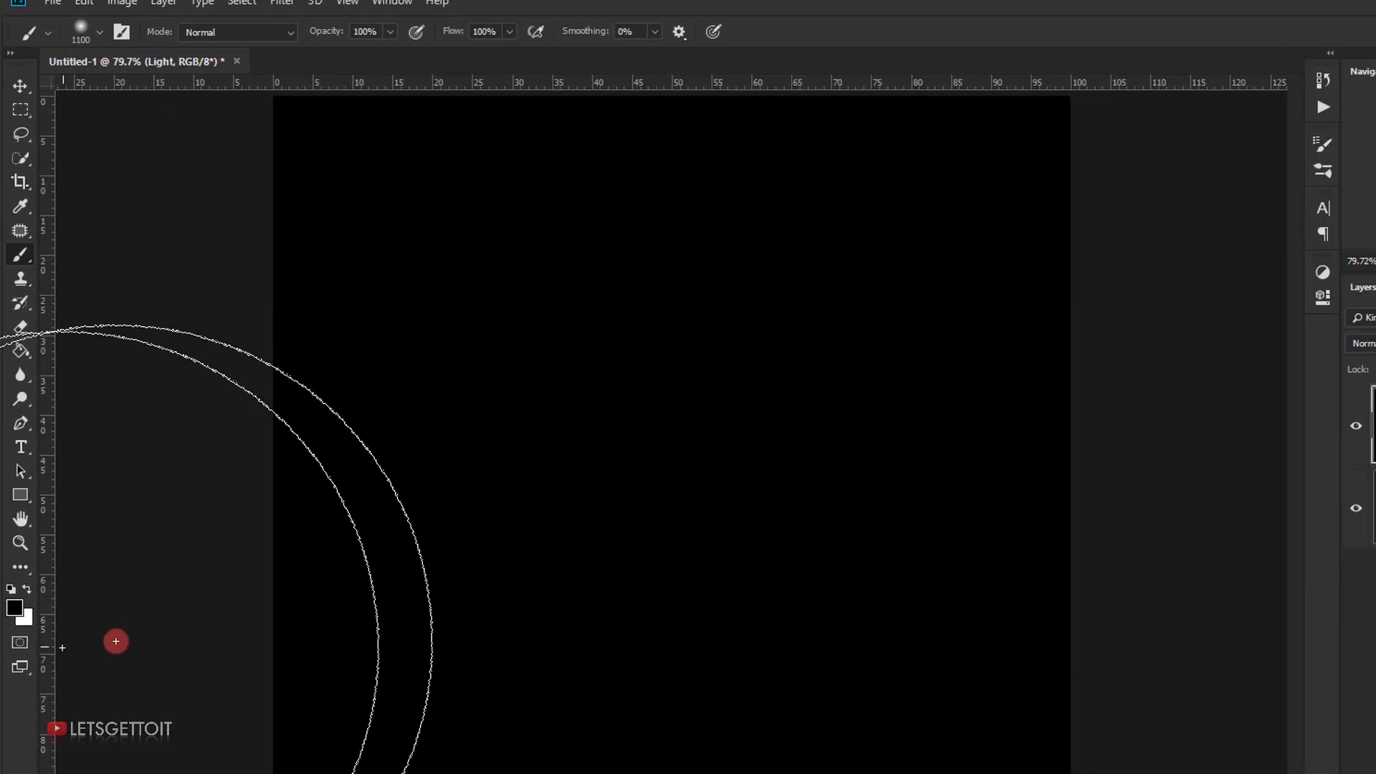
click(26, 490)
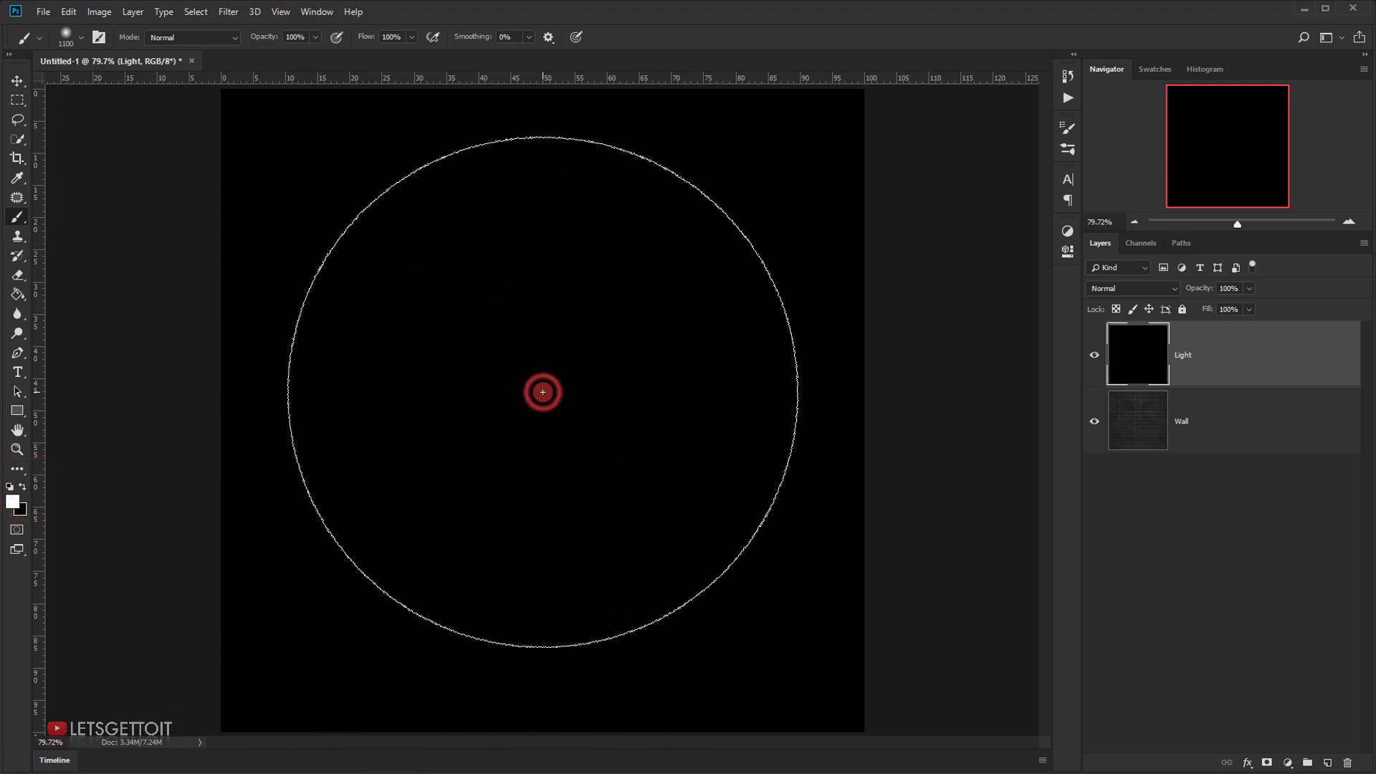
click(543, 392)
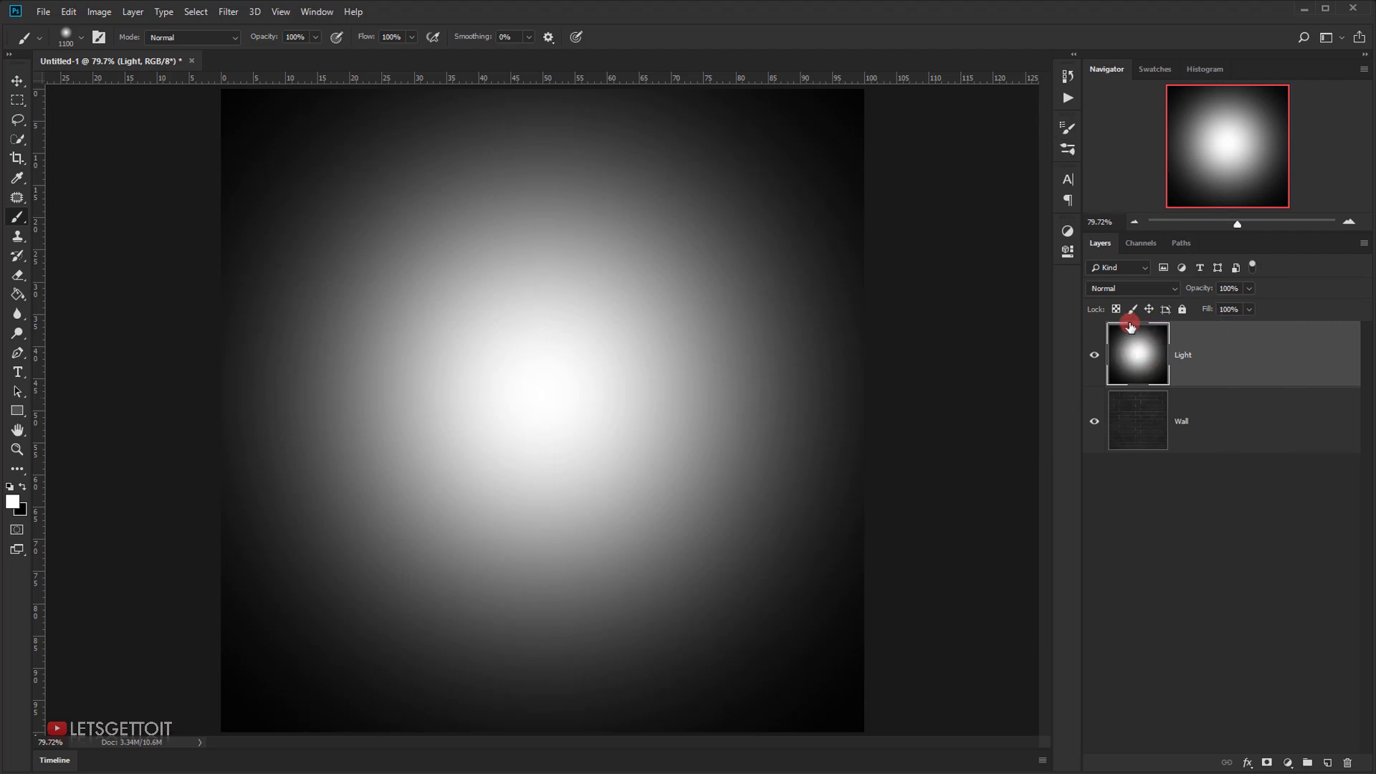
- Set the Light layer's blend mode to Overlay and its opacity to 73%
click(1143, 286)
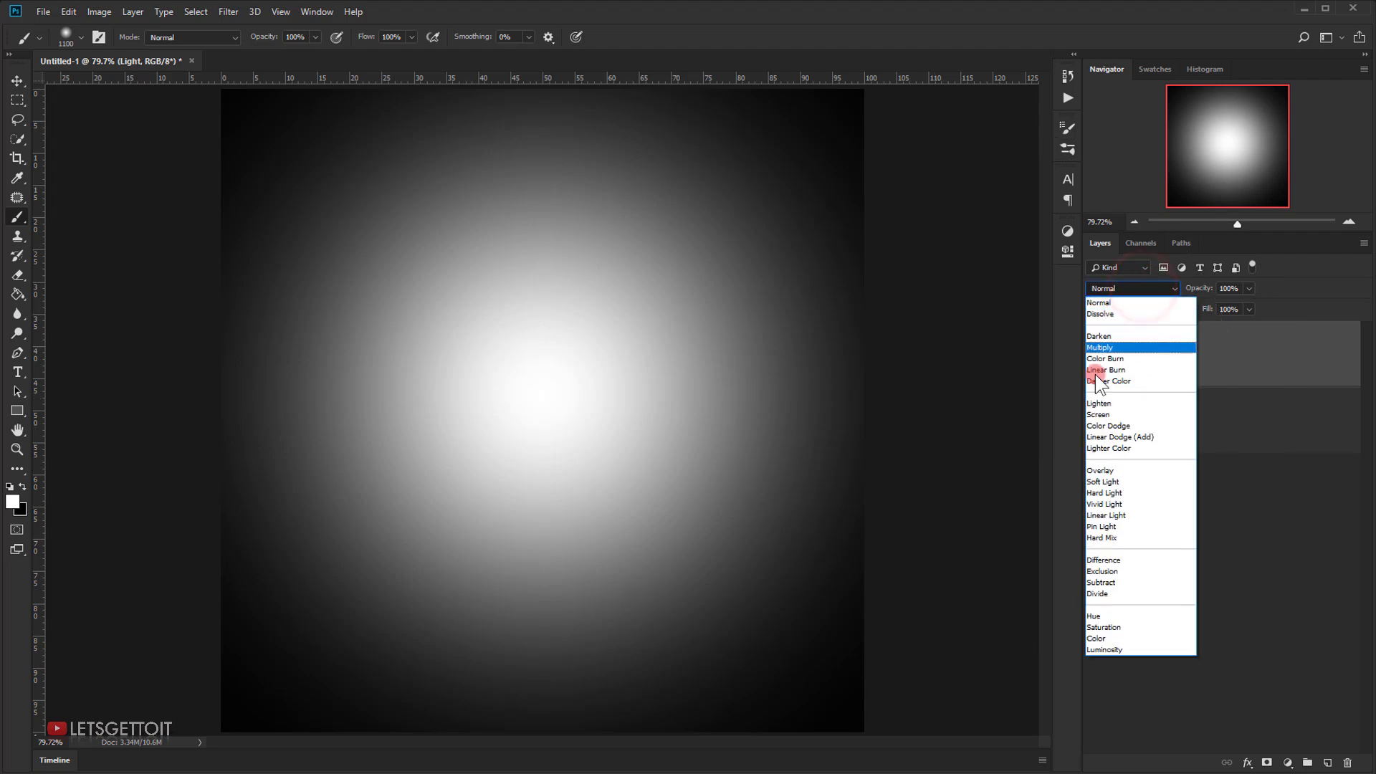
click(1086, 472)
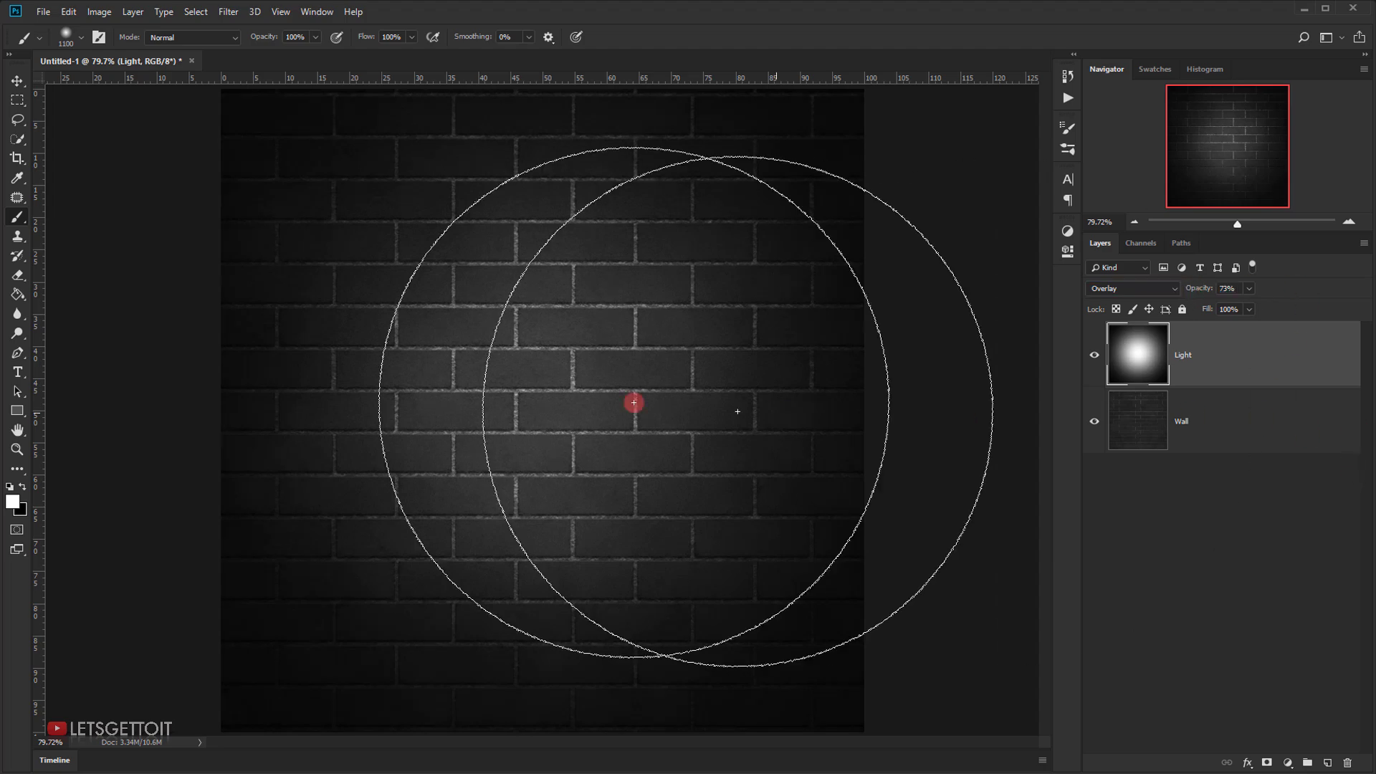
- Add the text ENERGY in white Quicksand Regular over the brick wall
click(19, 373)
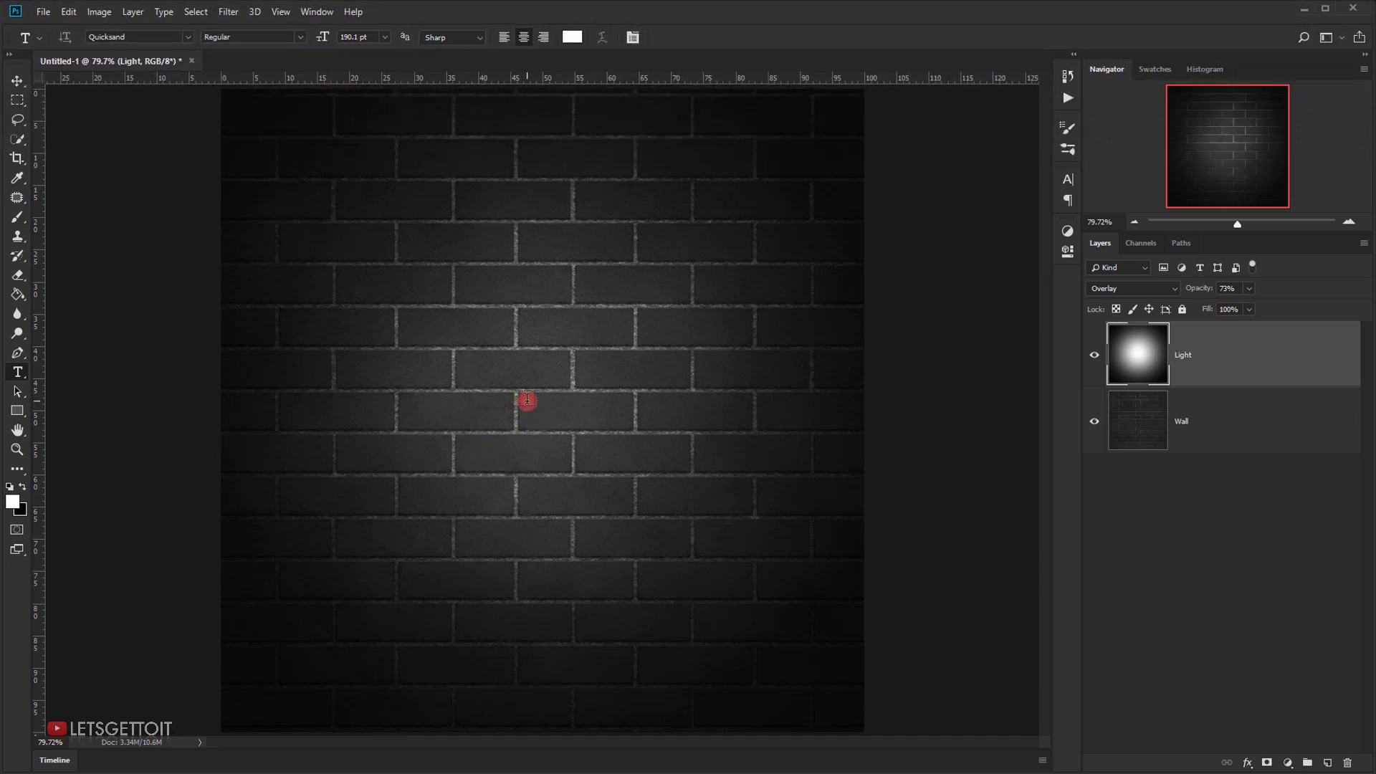
click(527, 399)
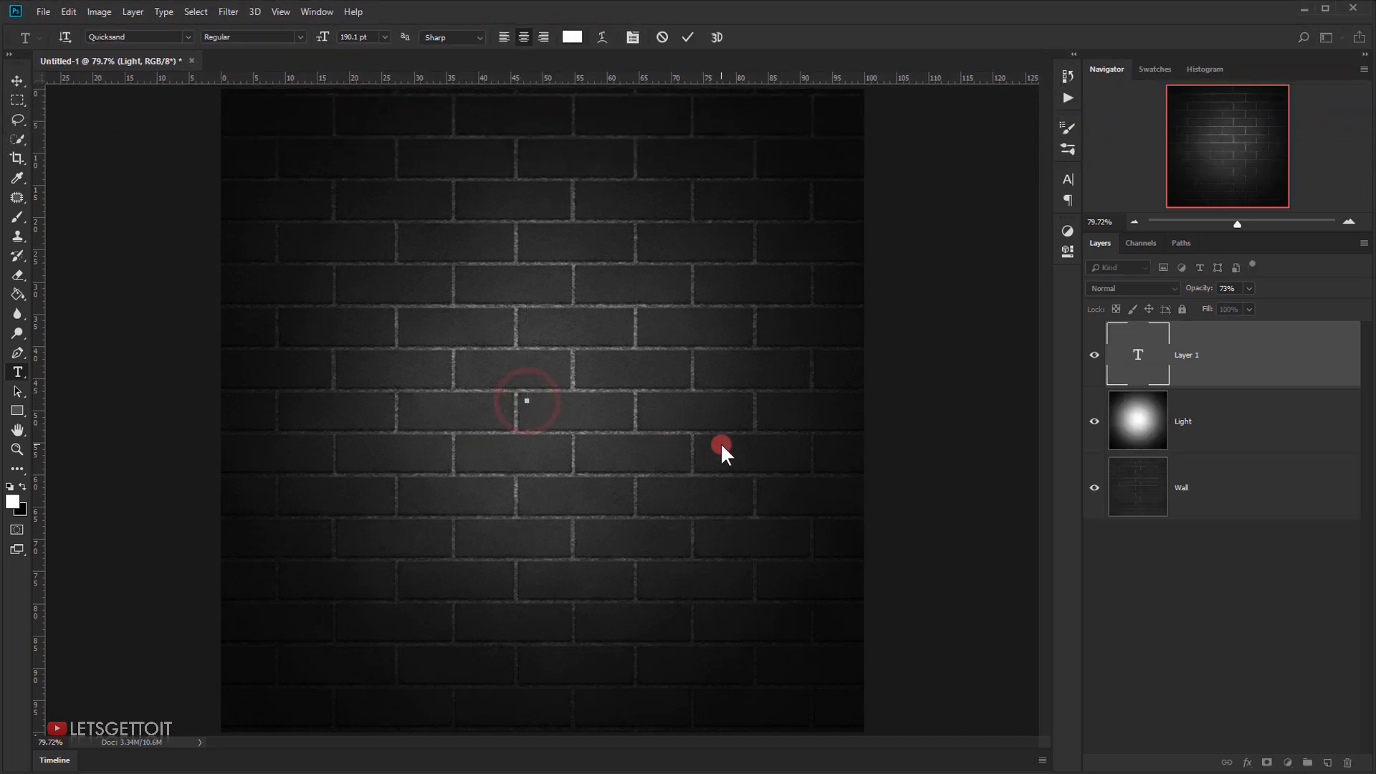
text(ENERGY)
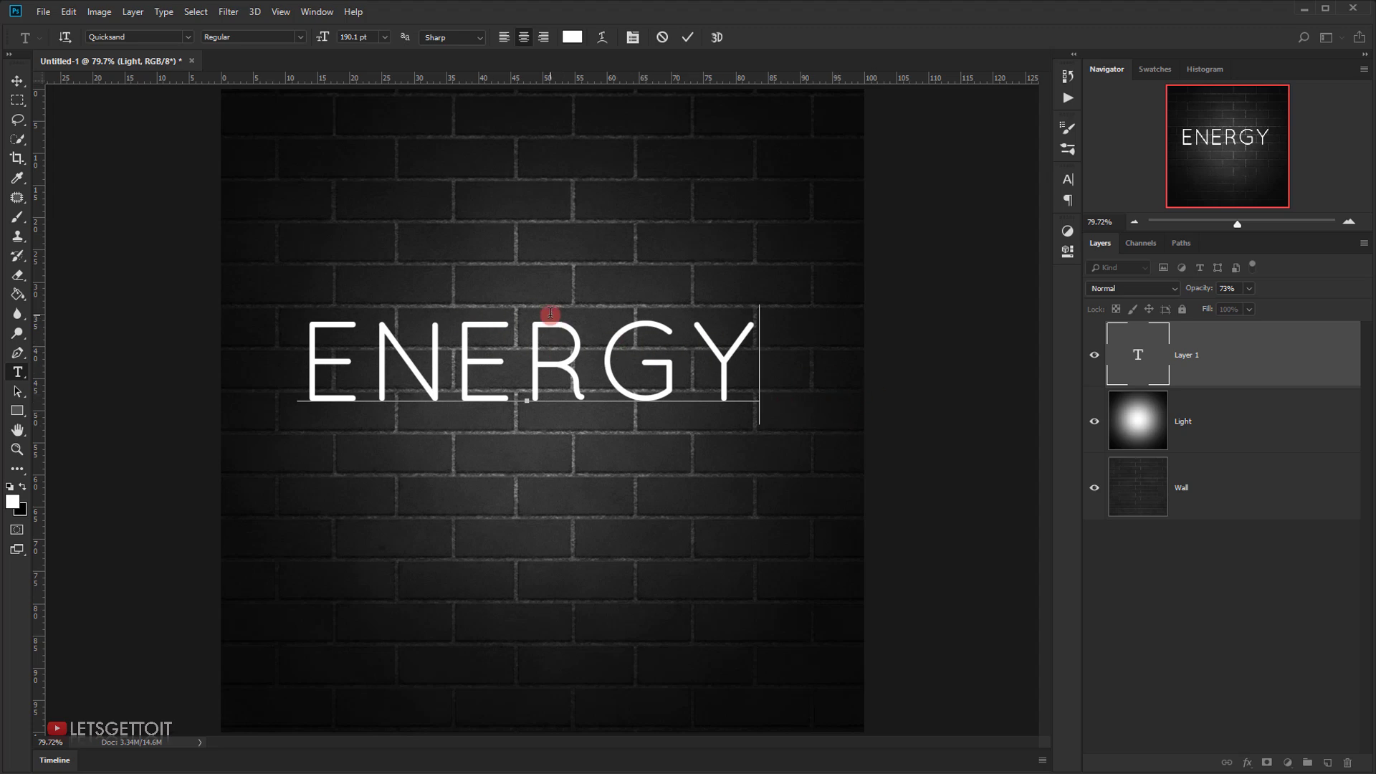
- Move the ENERGY text to the middle of the canvas and scale it up to about 113%
click(14, 81)
drag(553, 365, 567, 417)
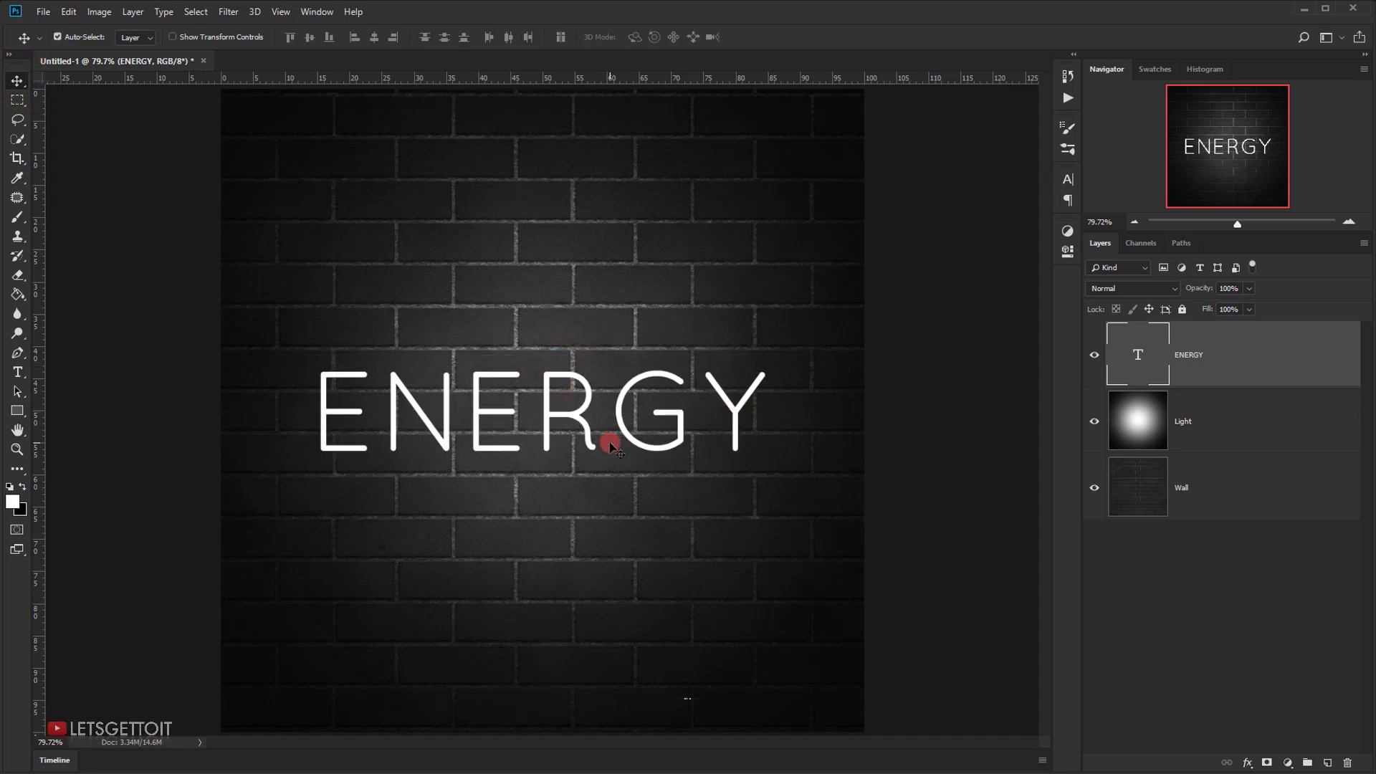
key(ctrl+t)
drag(766, 476, 798, 488)
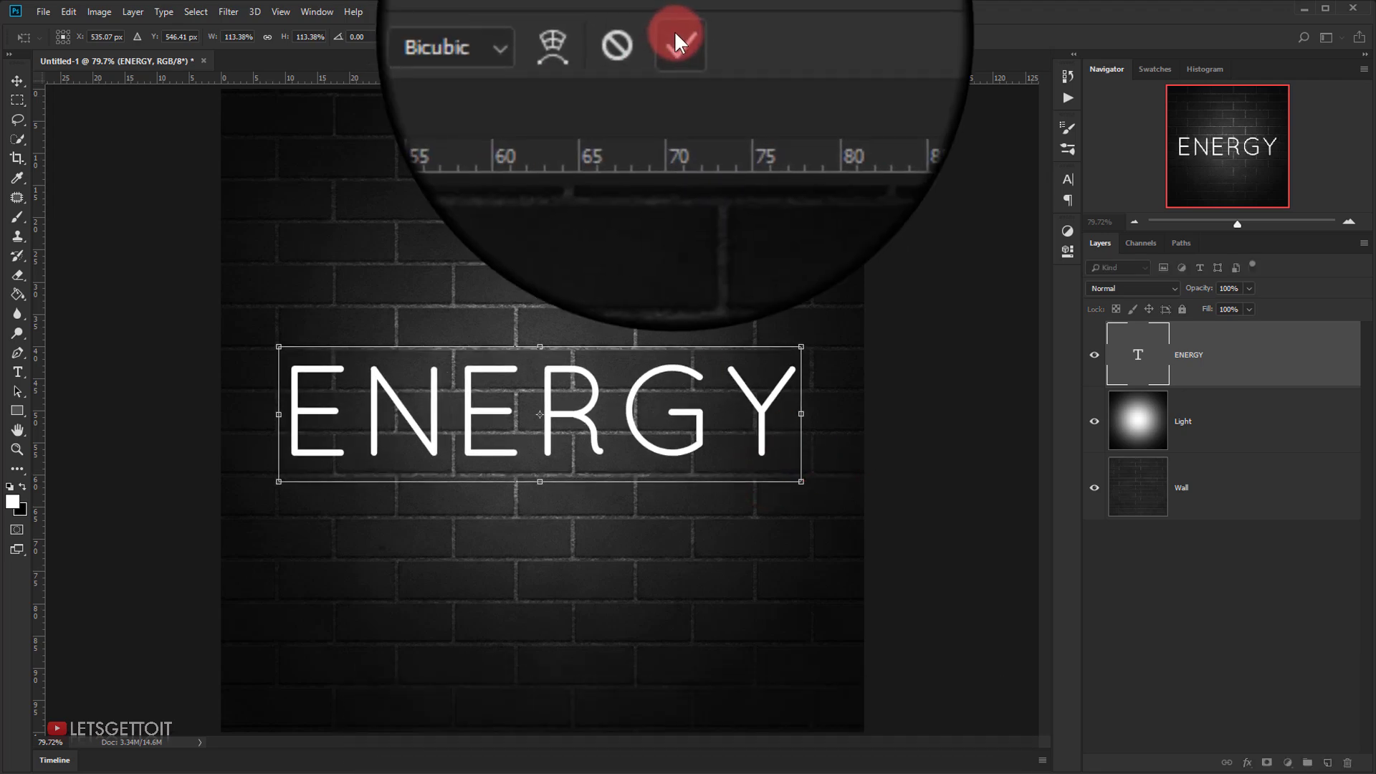
click(698, 37)
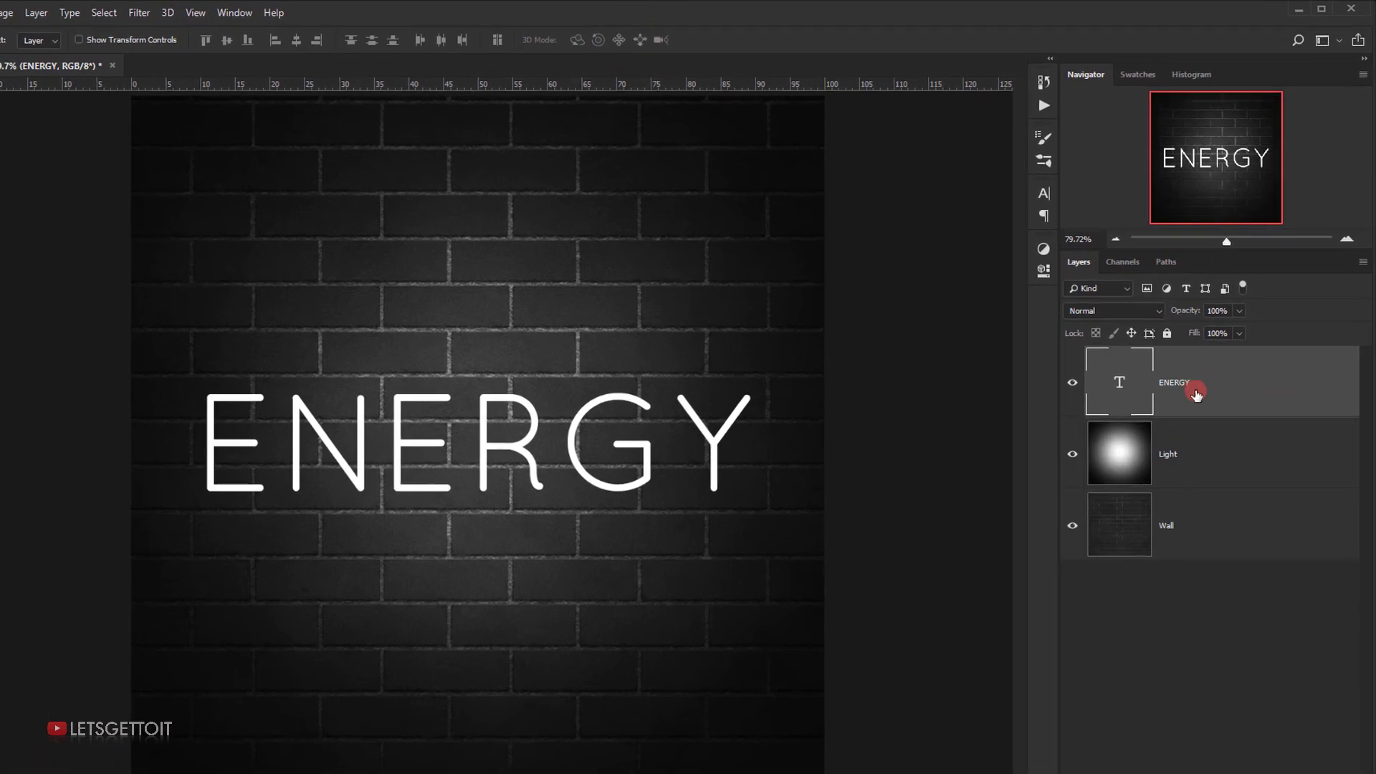
- Convert the ENERGY text layer to a smart object and rename it ENERGY Original
right_click(1197, 394)
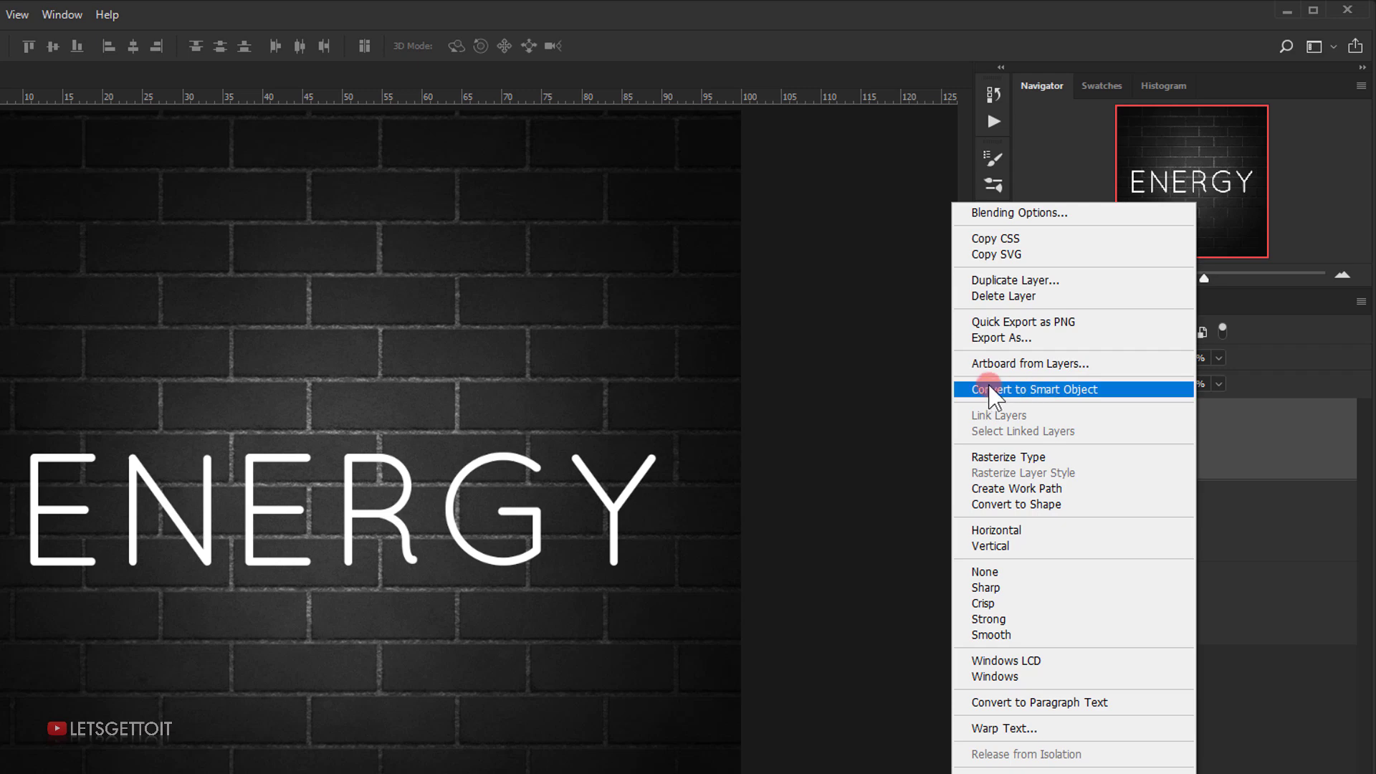
click(988, 388)
double_click(1149, 446)
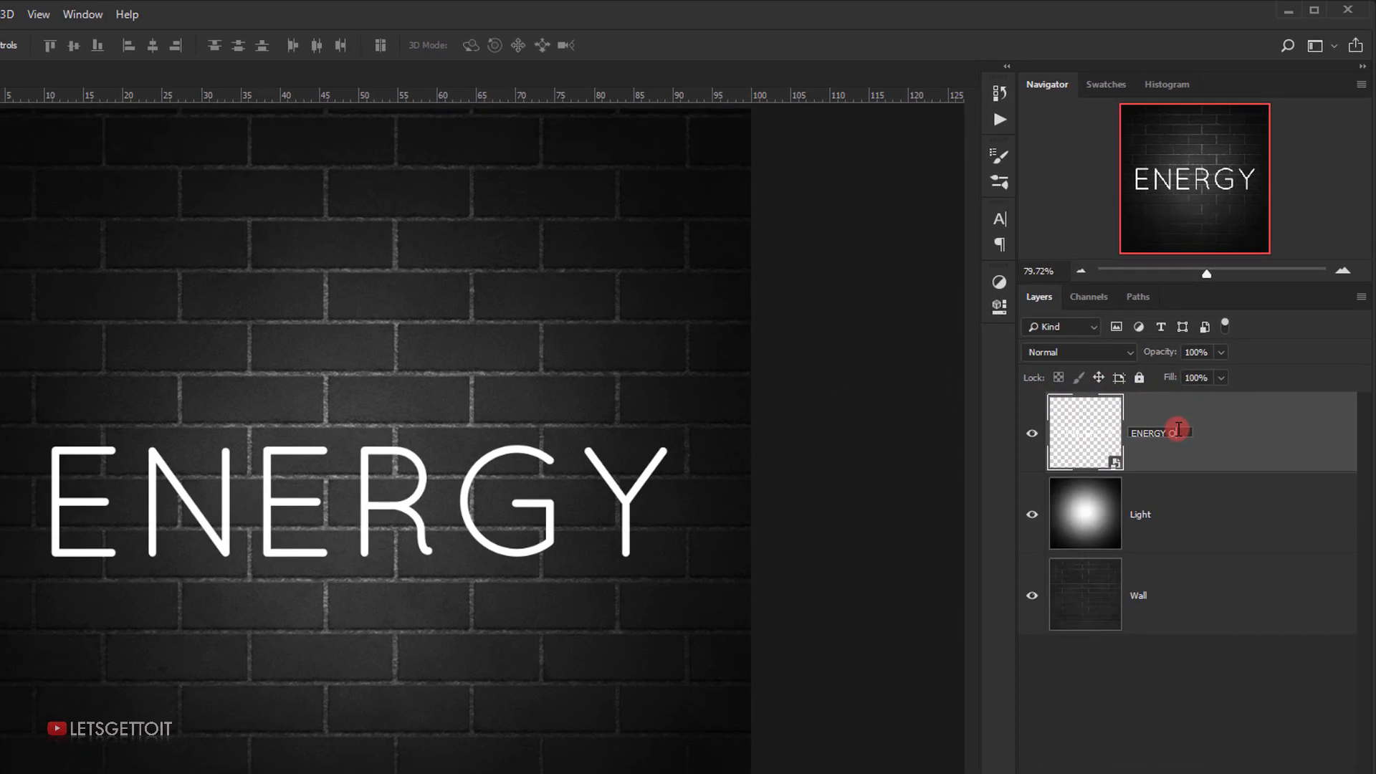
text(Original)
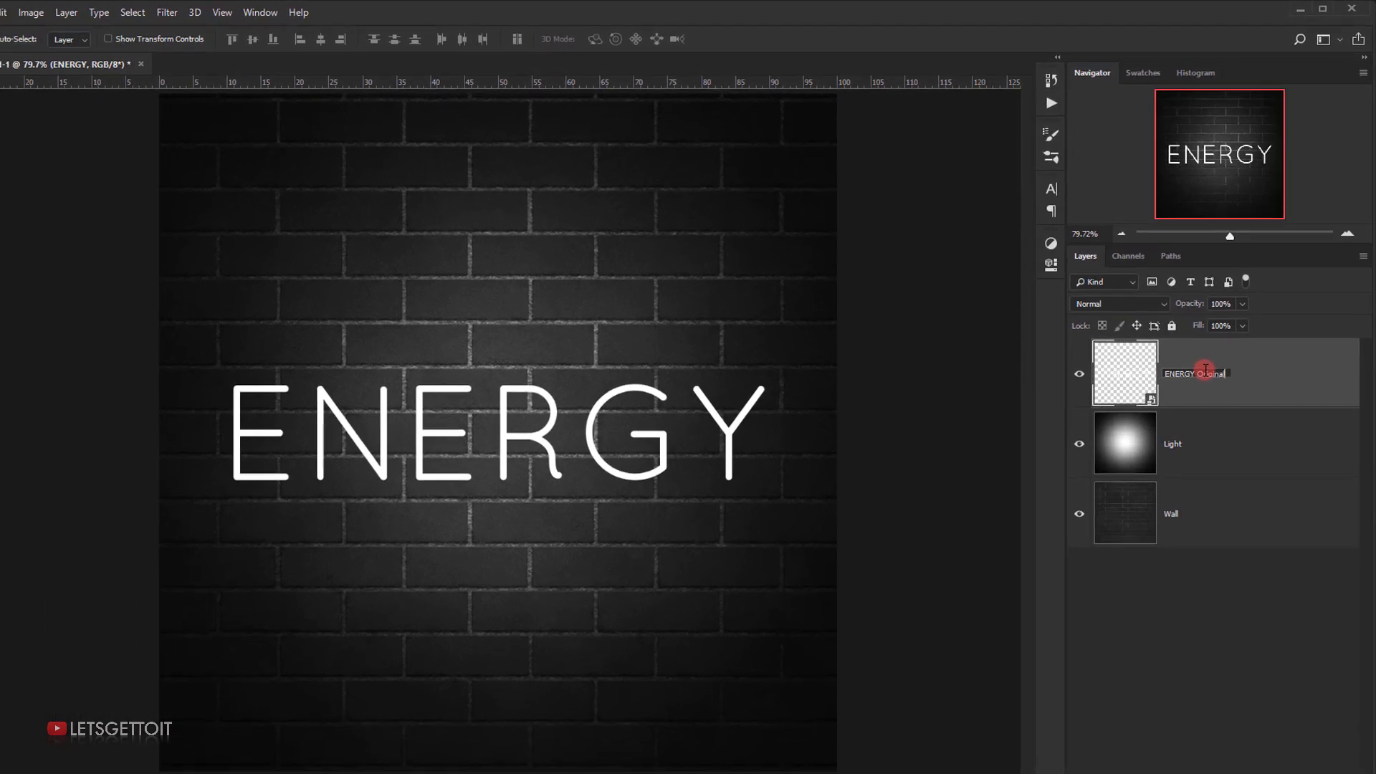
key(Return)
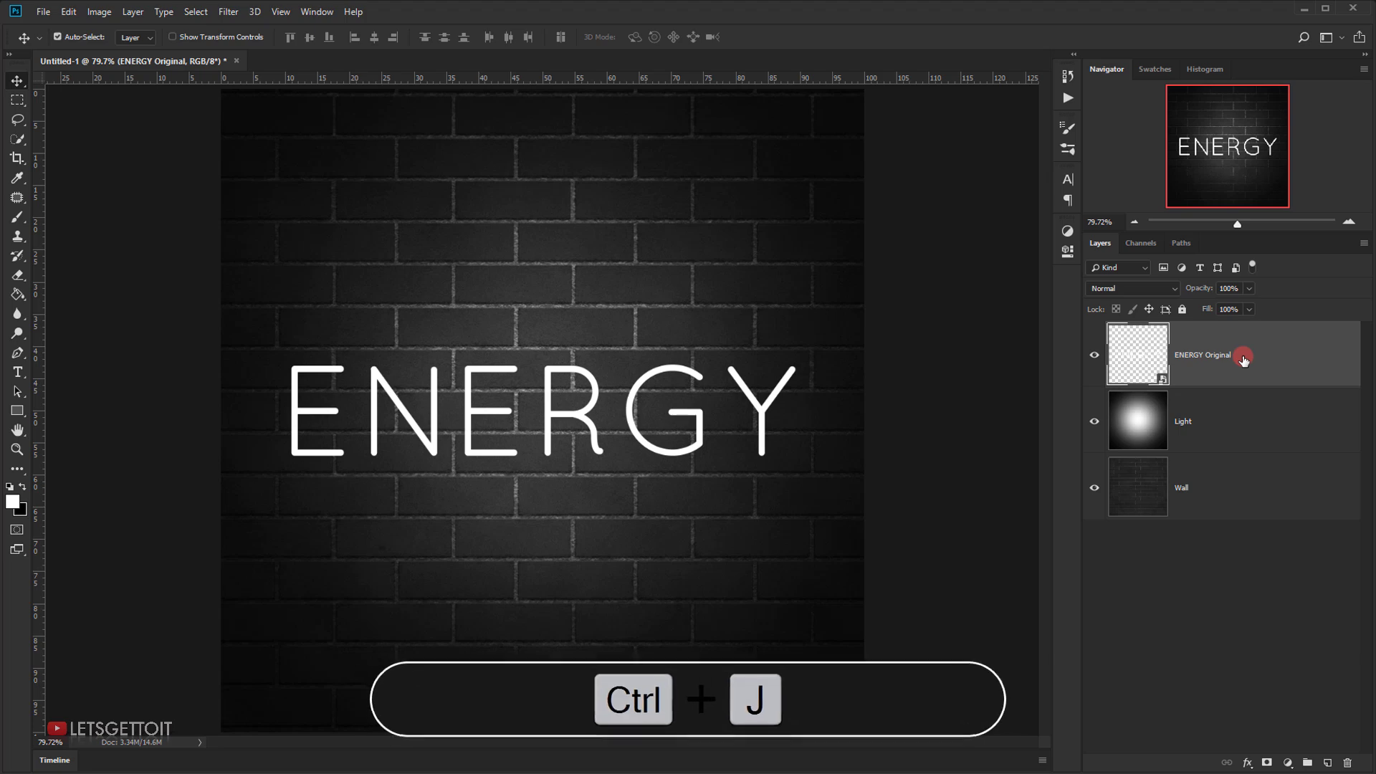
- Duplicate the ENERGY Original layer and name the copy Glow 1
key(ctrl+j)
double_click(1243, 356)
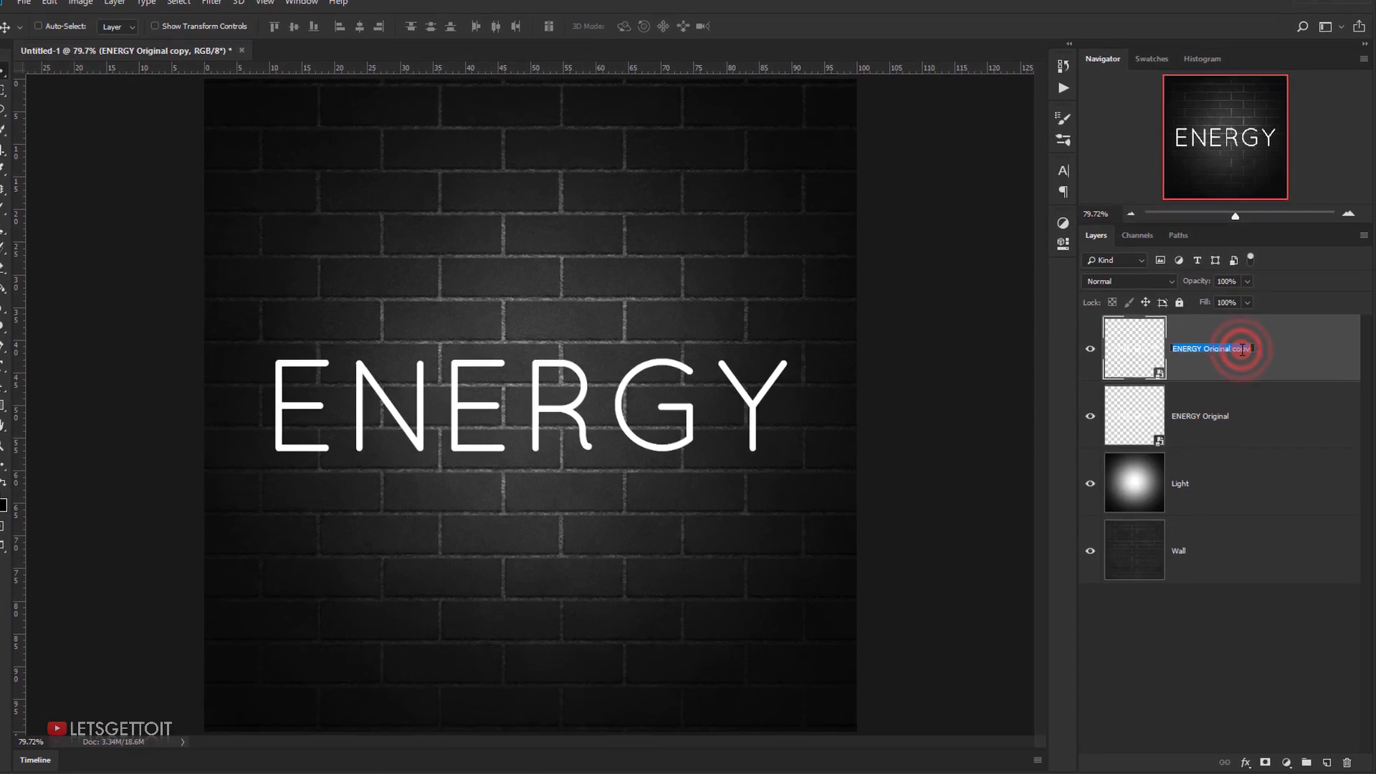
text(Glow 1)
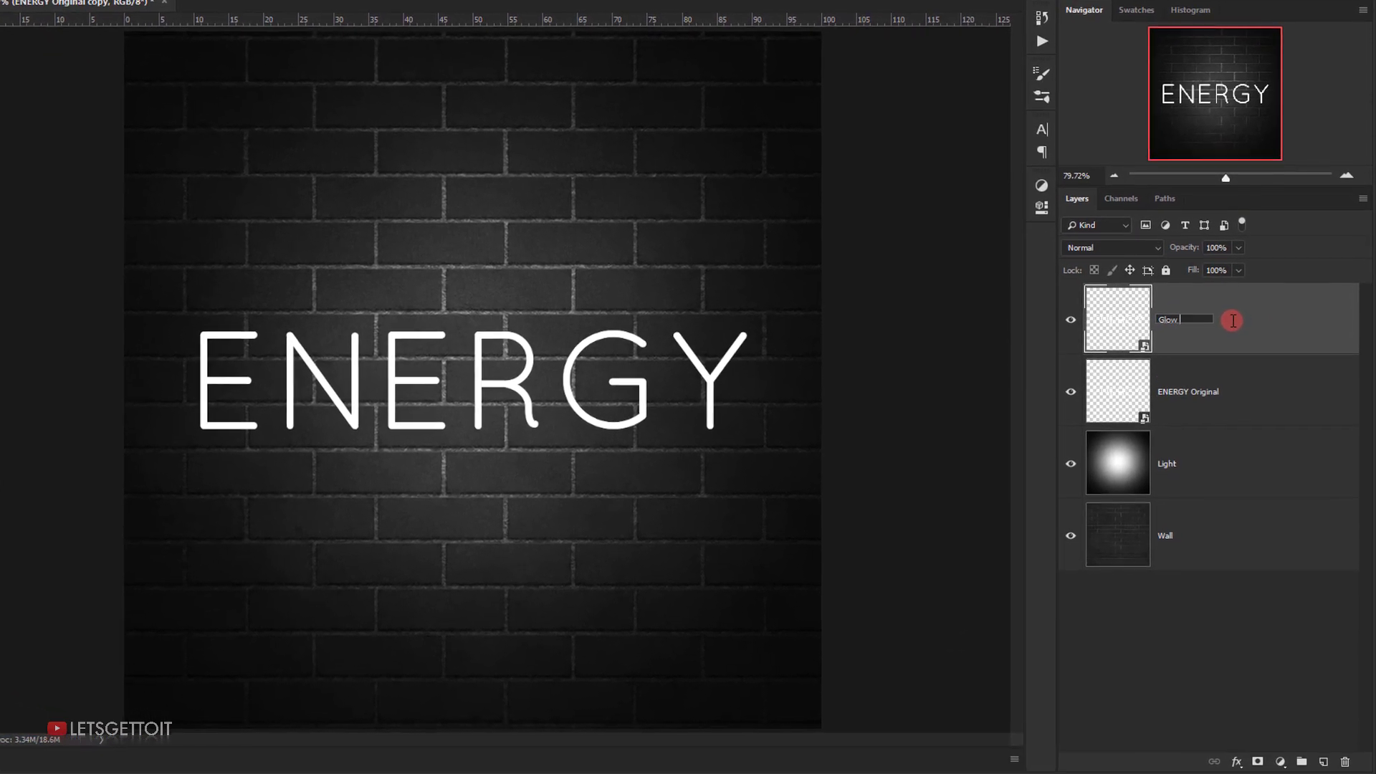
key(Return)
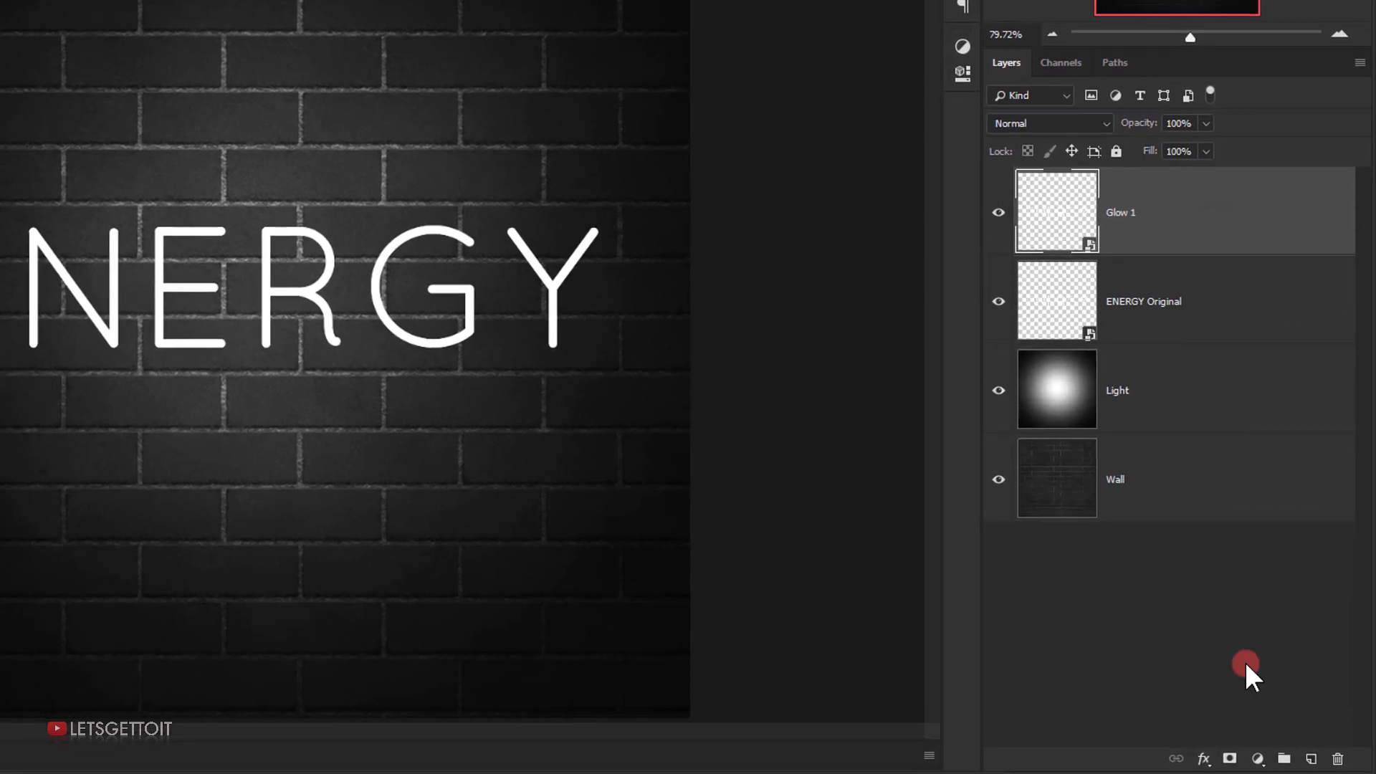
- Add an Outer Glow effect to the Glow 1 layer with 70% opacity
click(1208, 759)
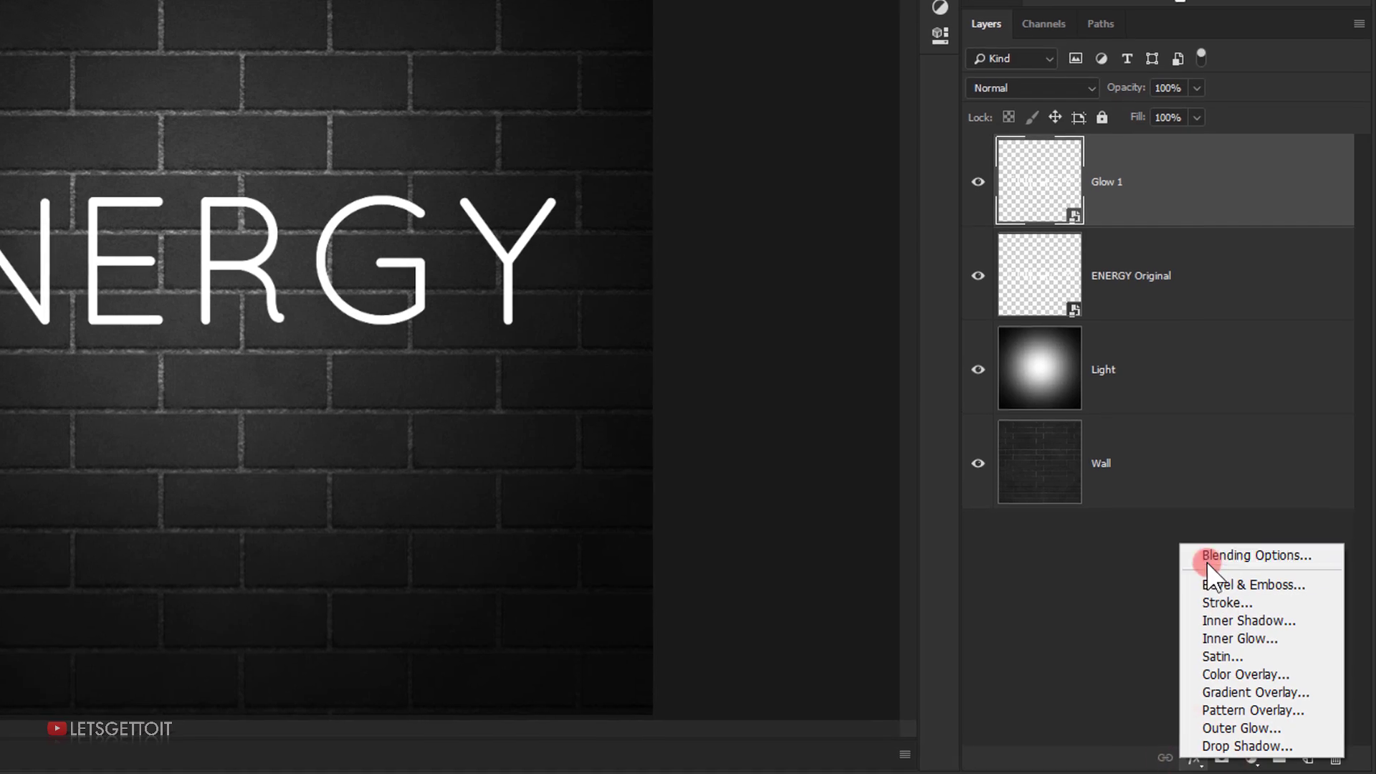
click(1279, 556)
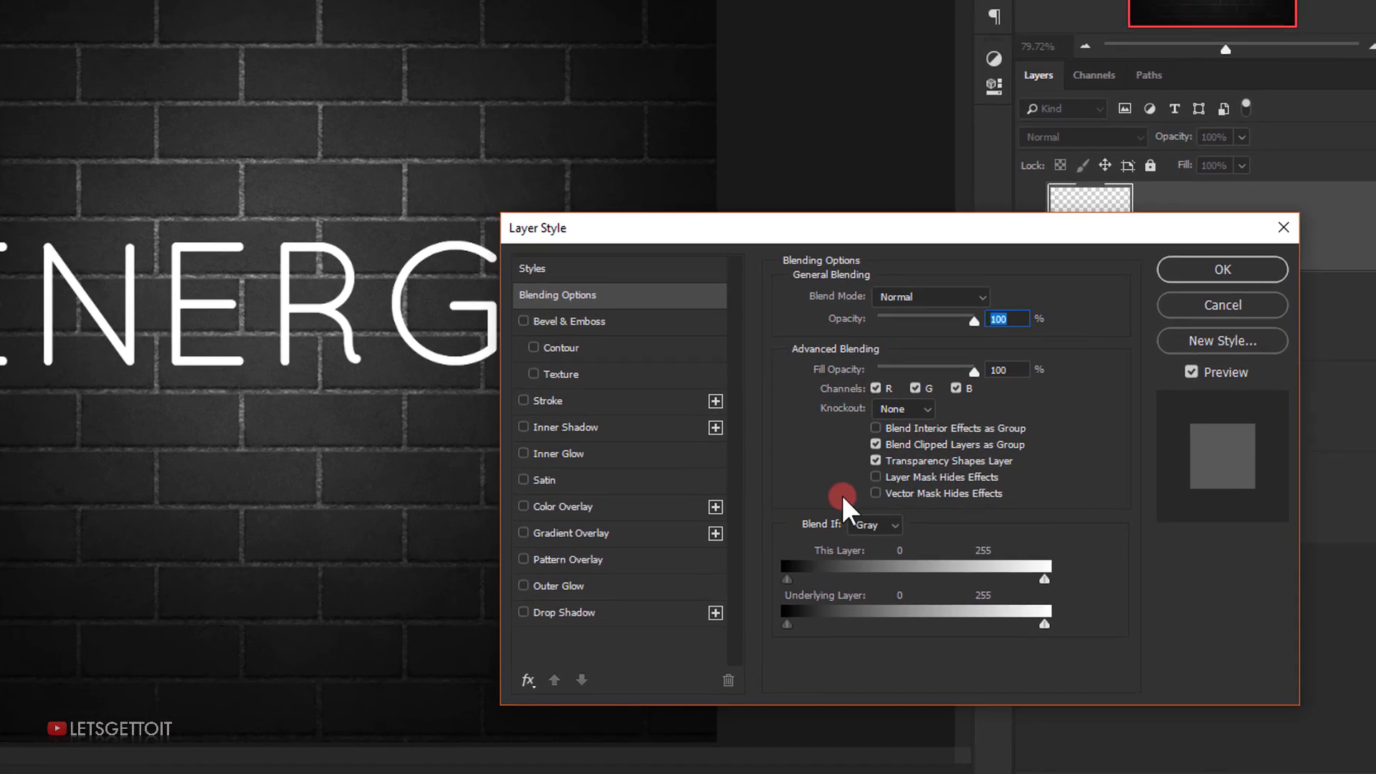
click(564, 586)
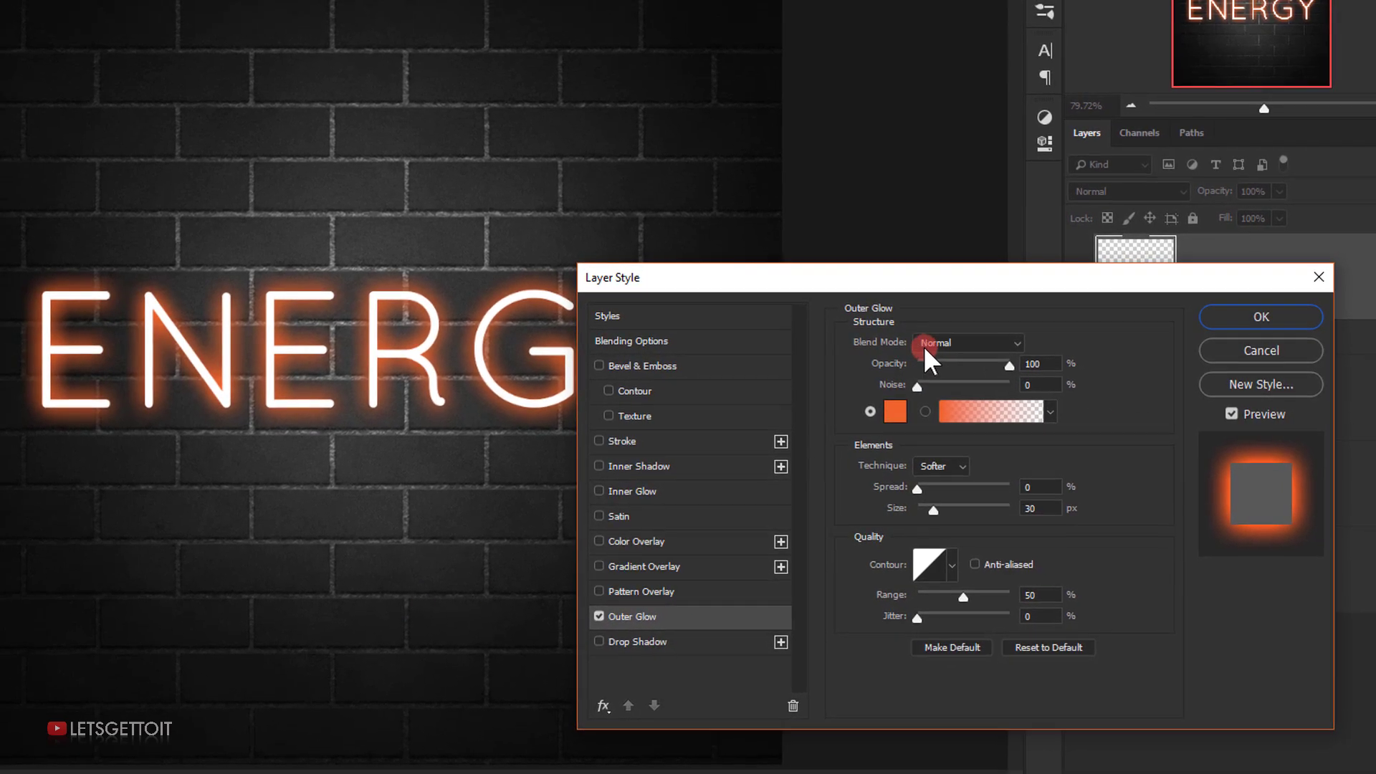
double_click(1030, 361)
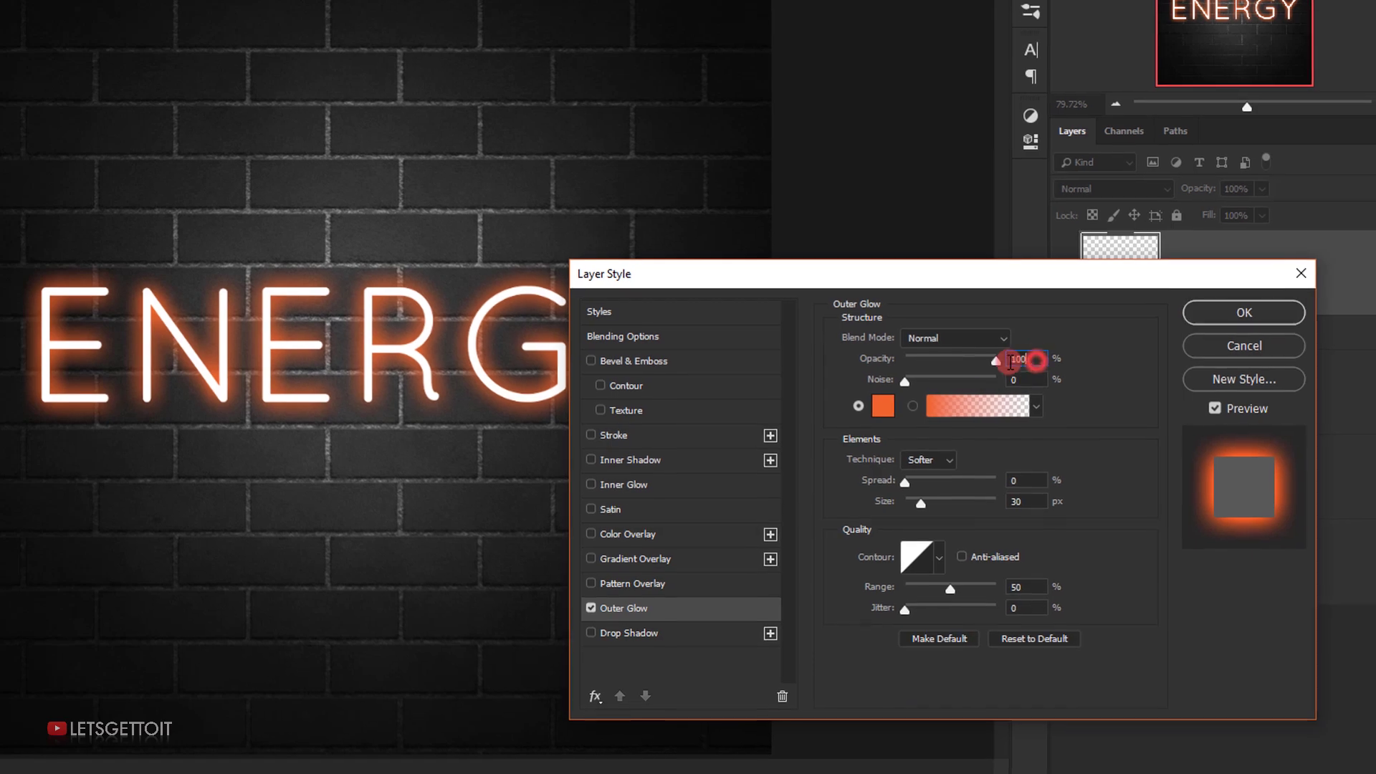
text(70)
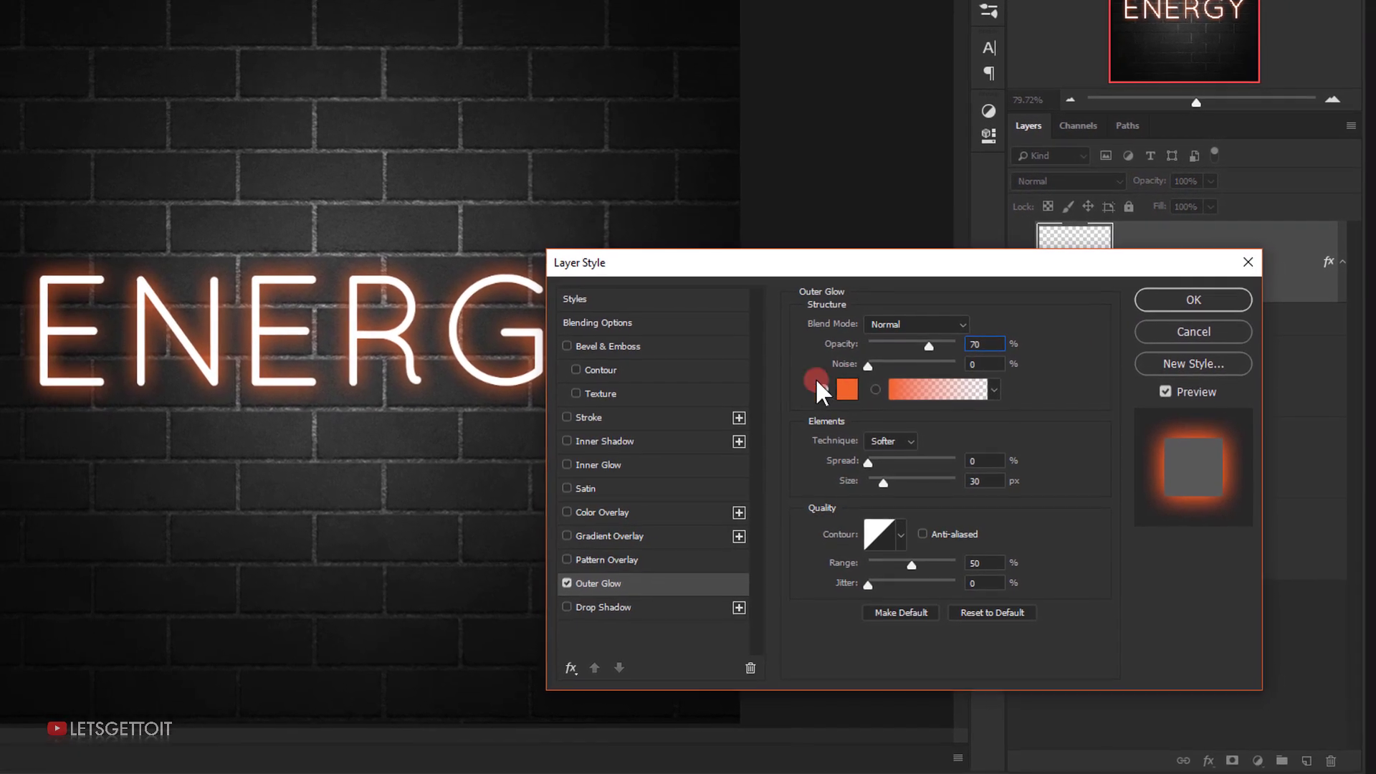
- Set the Outer Glow color of Glow 1 to orange ff6c00
click(839, 387)
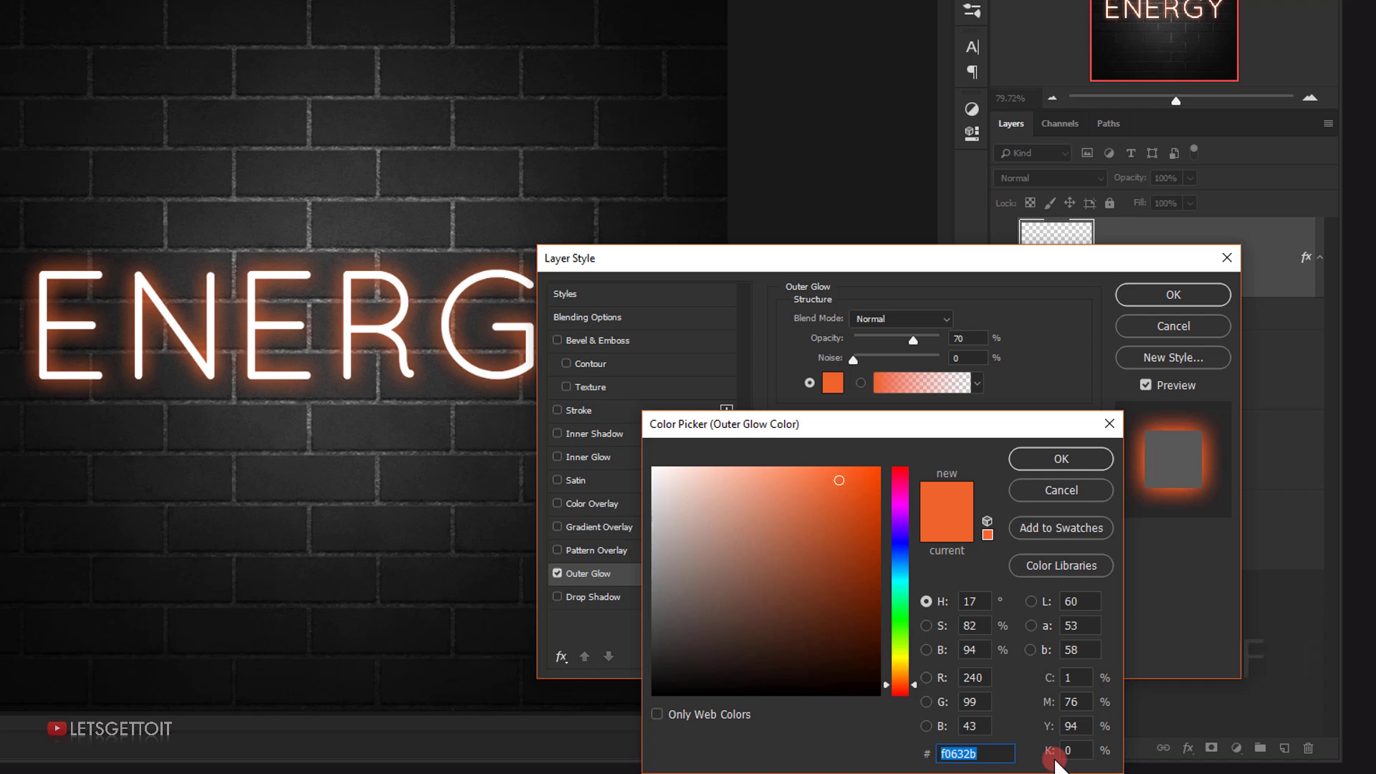
text(ff6)
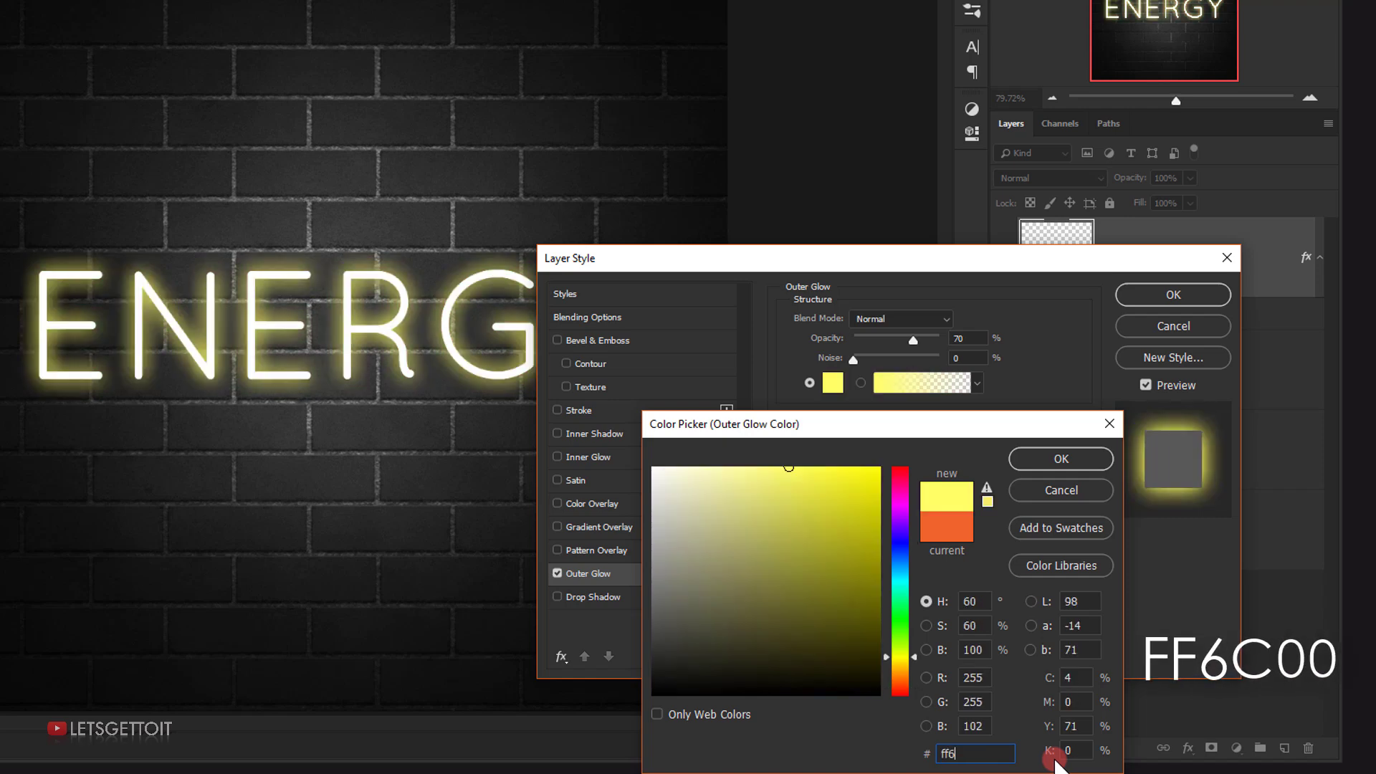
text(c00)
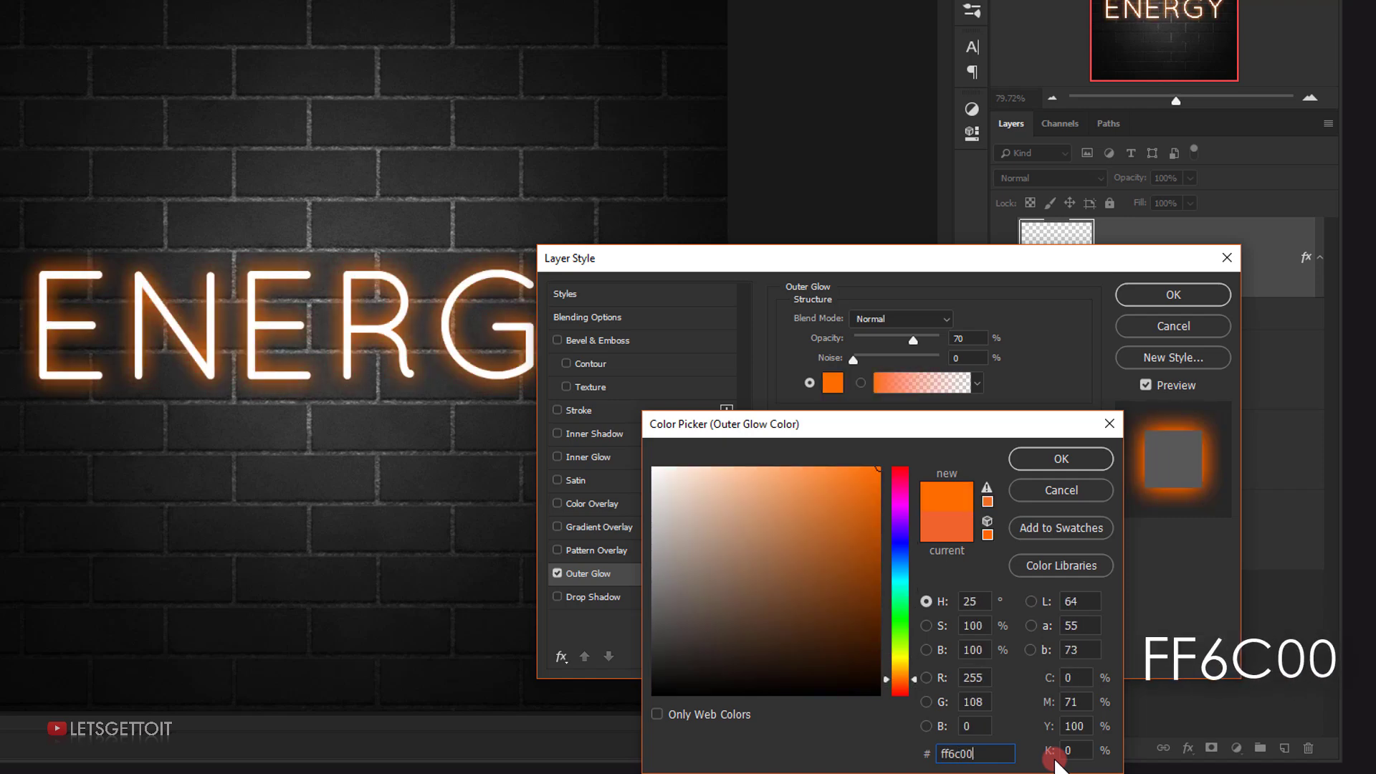
click(1061, 454)
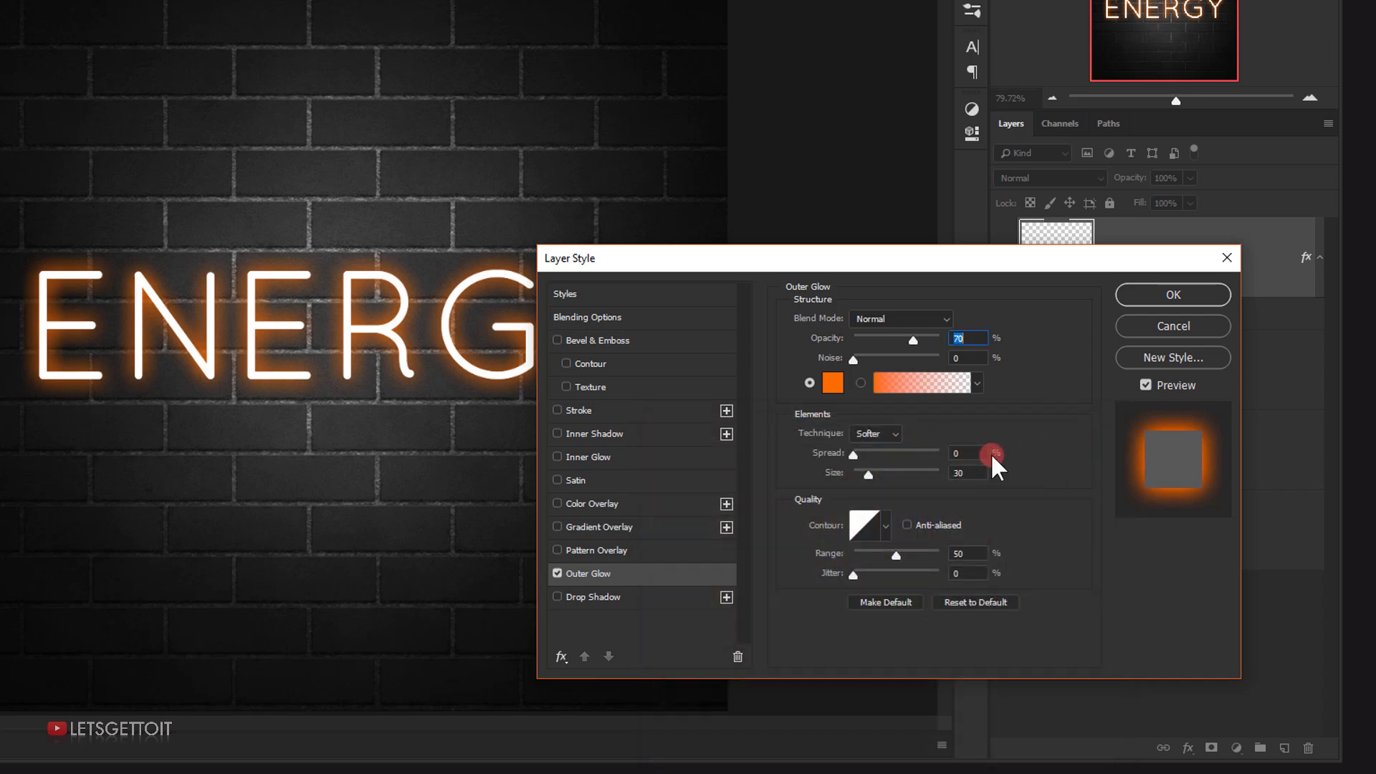
- Set the Outer Glow size of Glow 1 to 90 px and apply the layer style
drag(867, 472, 884, 475)
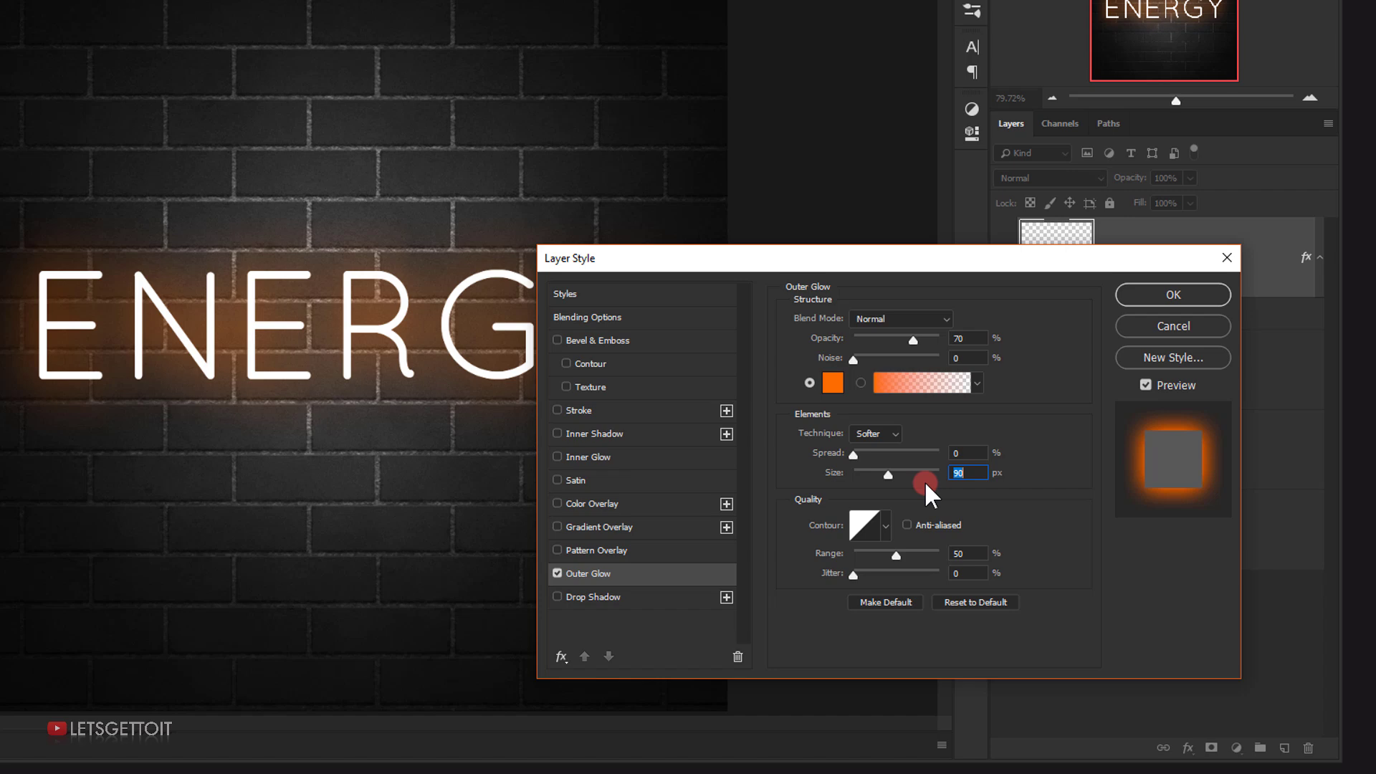
drag(970, 473, 979, 473)
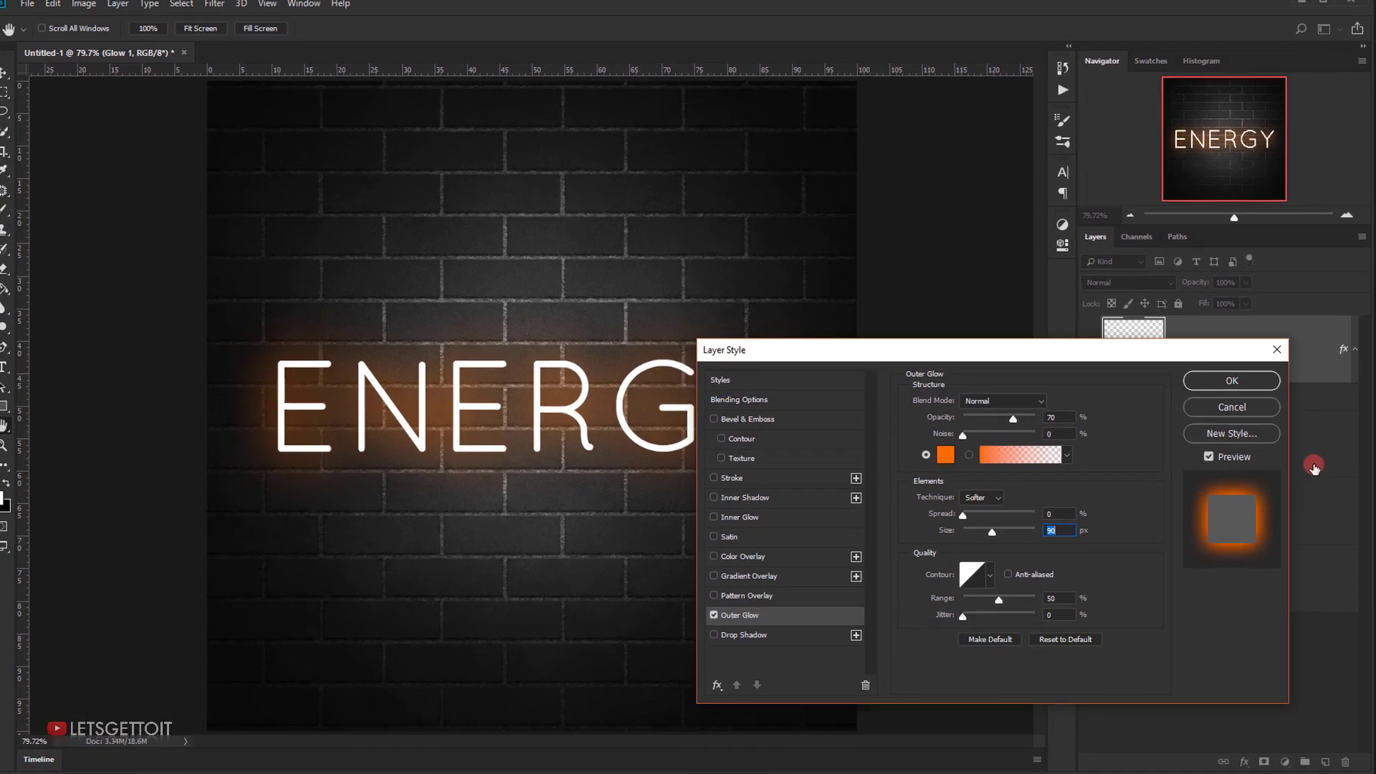
click(1232, 381)
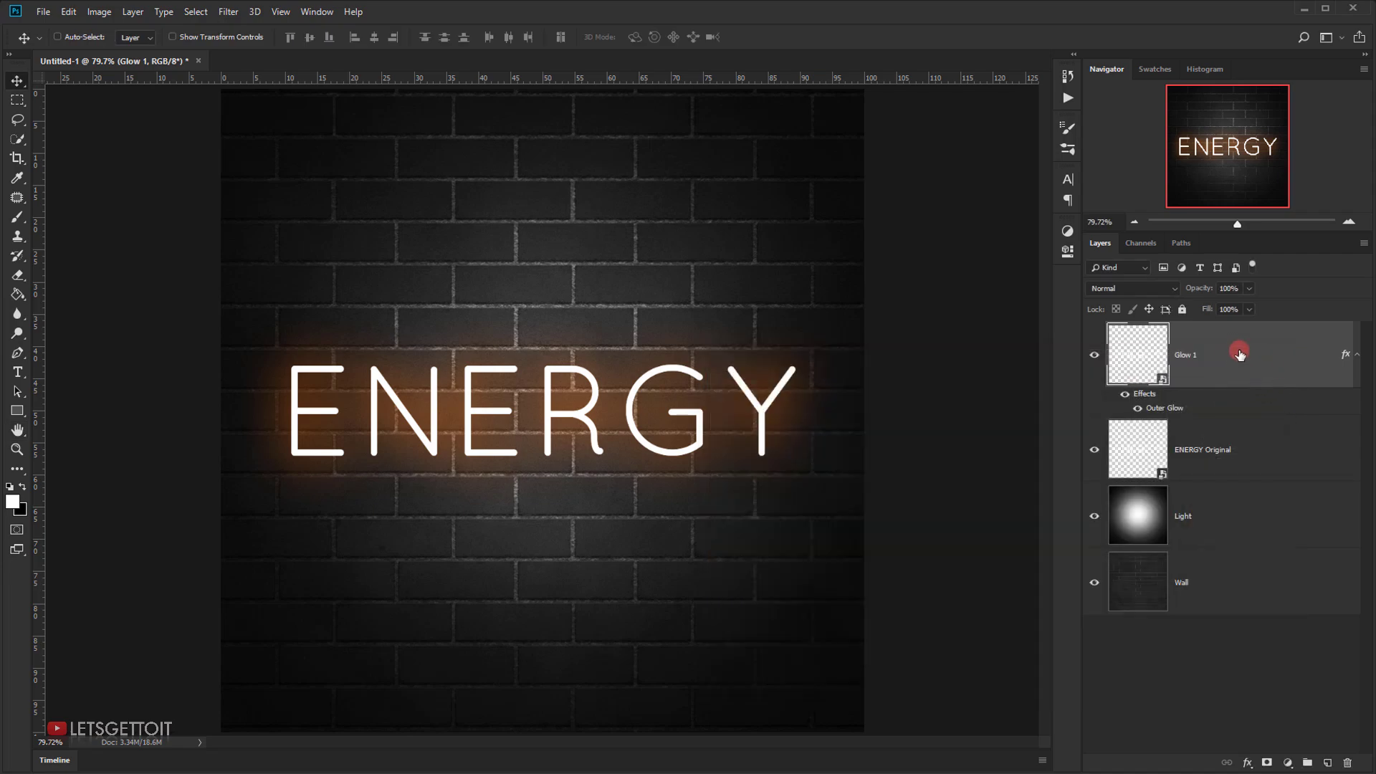
- Duplicate the Glow 1 layer and name the copy Glow 2
key(ctrl+j)
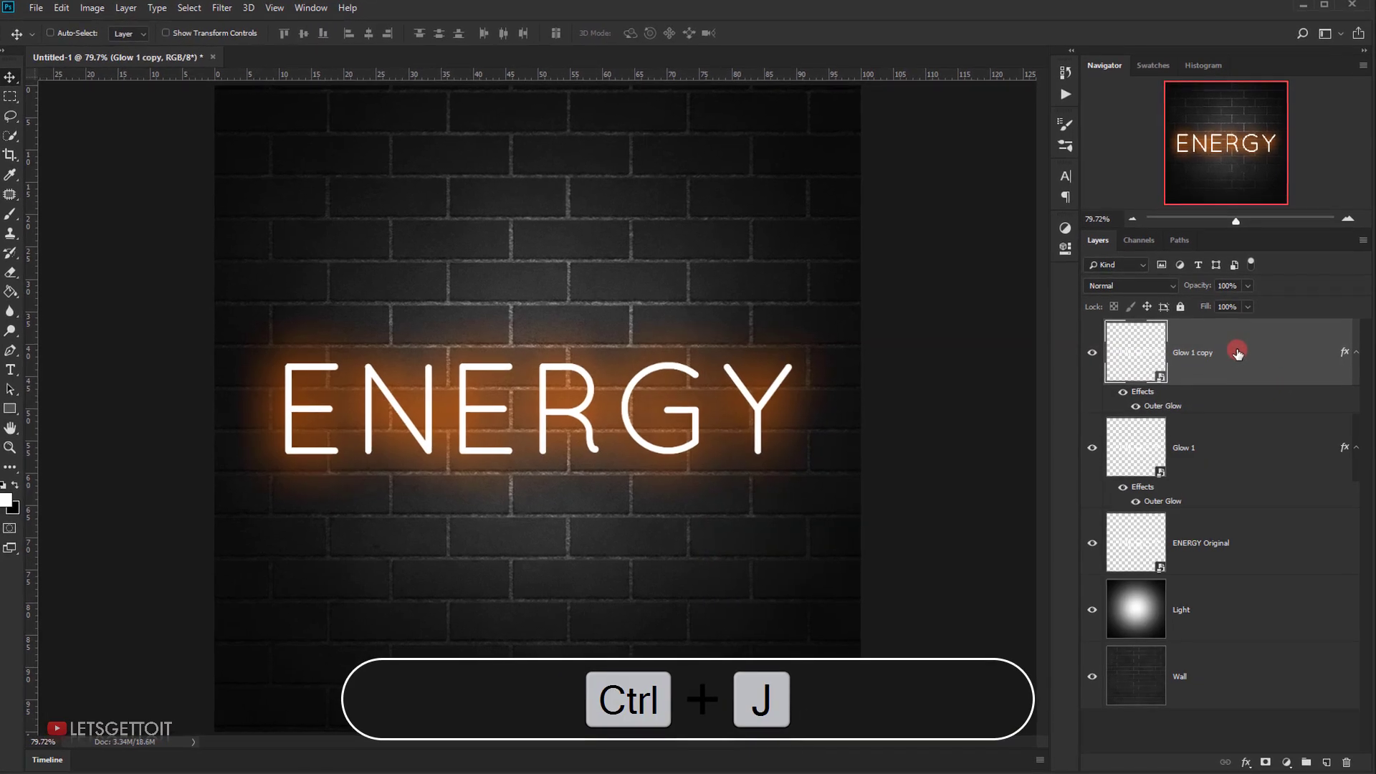
double_click(1218, 350)
text(Glow 2)
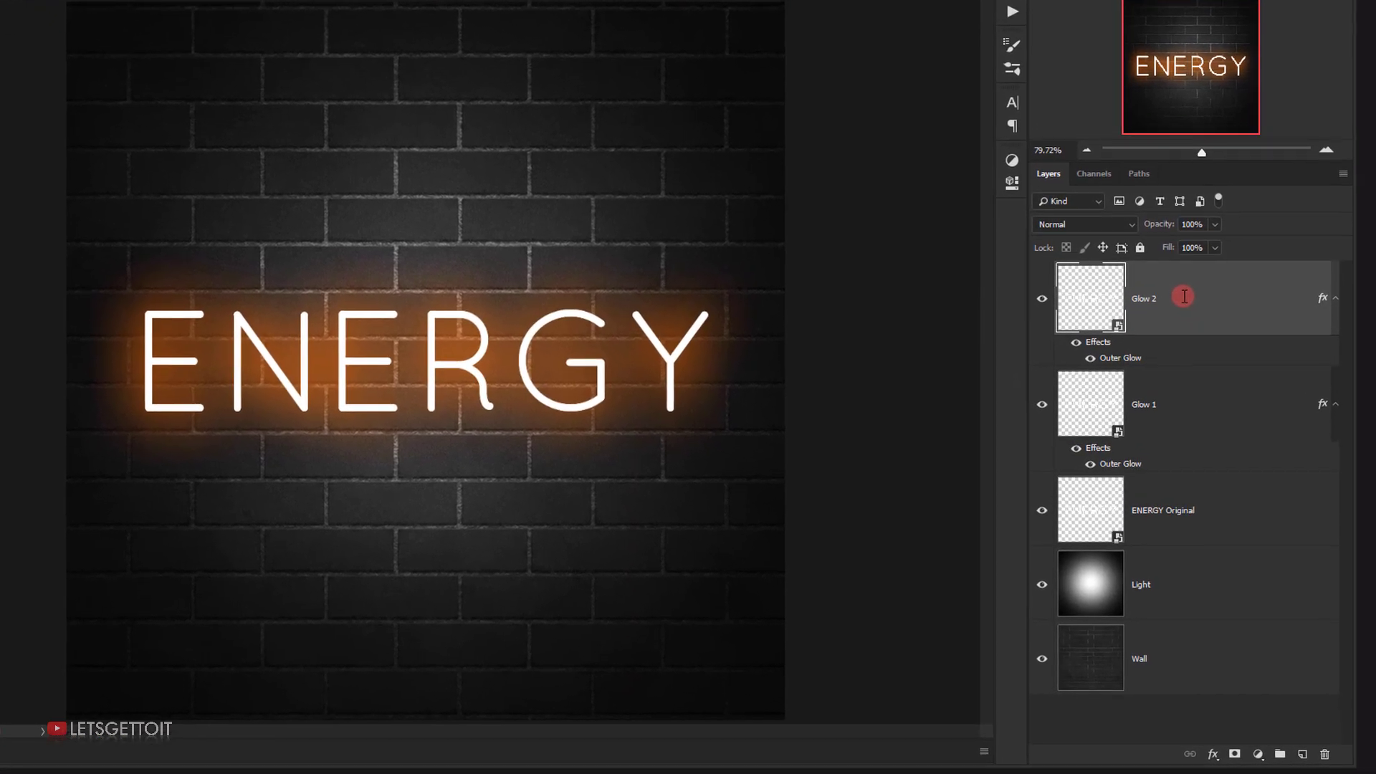
key(Return)
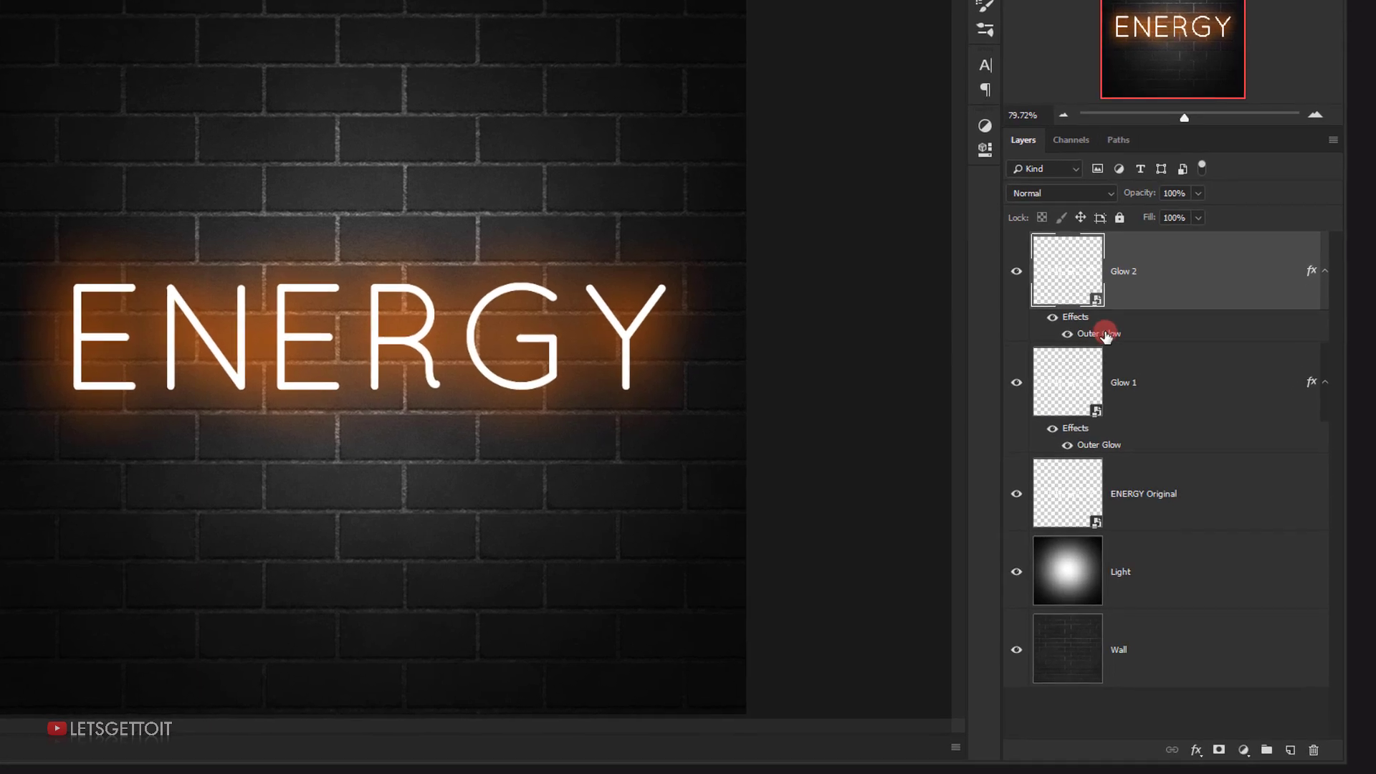
- Raise the opacity of Glow 2's Outer Glow effect to 100%
double_click(1102, 331)
drag(931, 341, 857, 340)
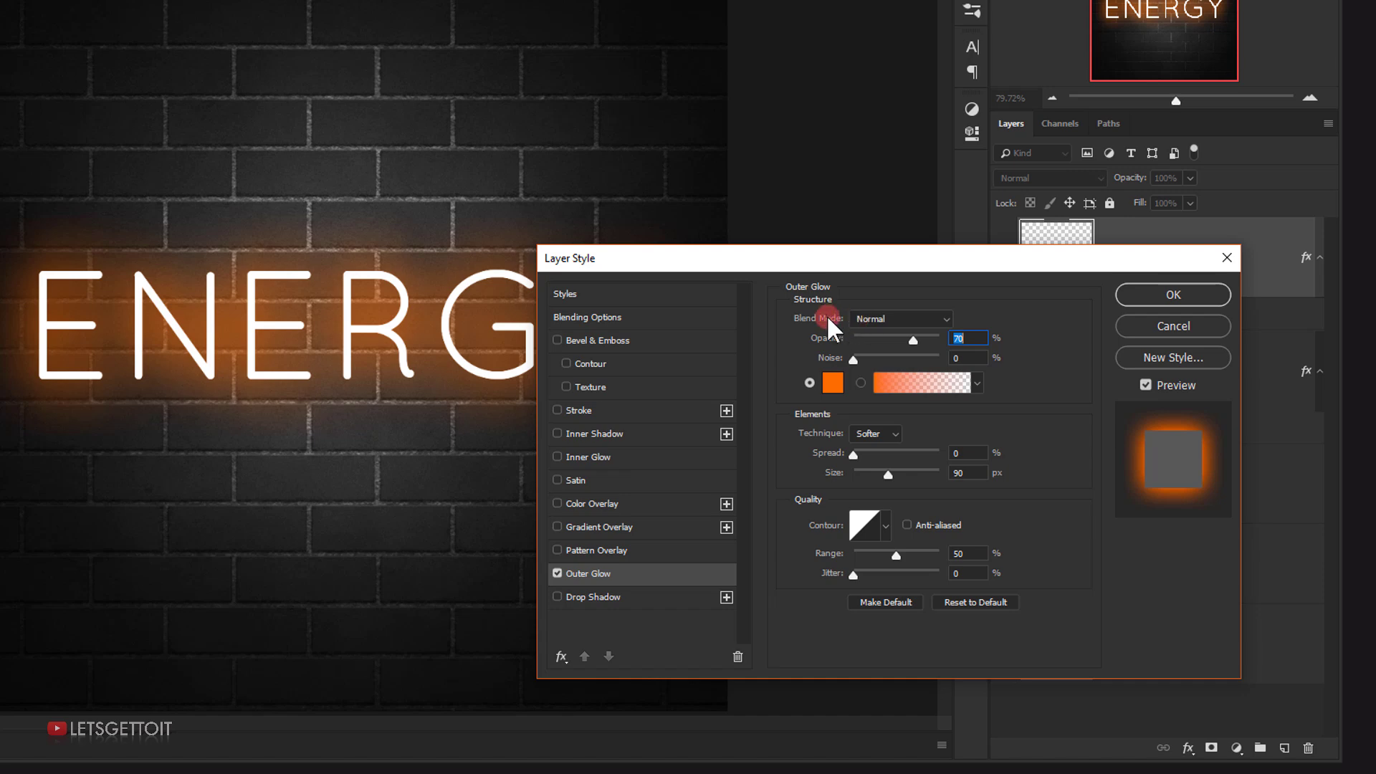
drag(918, 341, 982, 354)
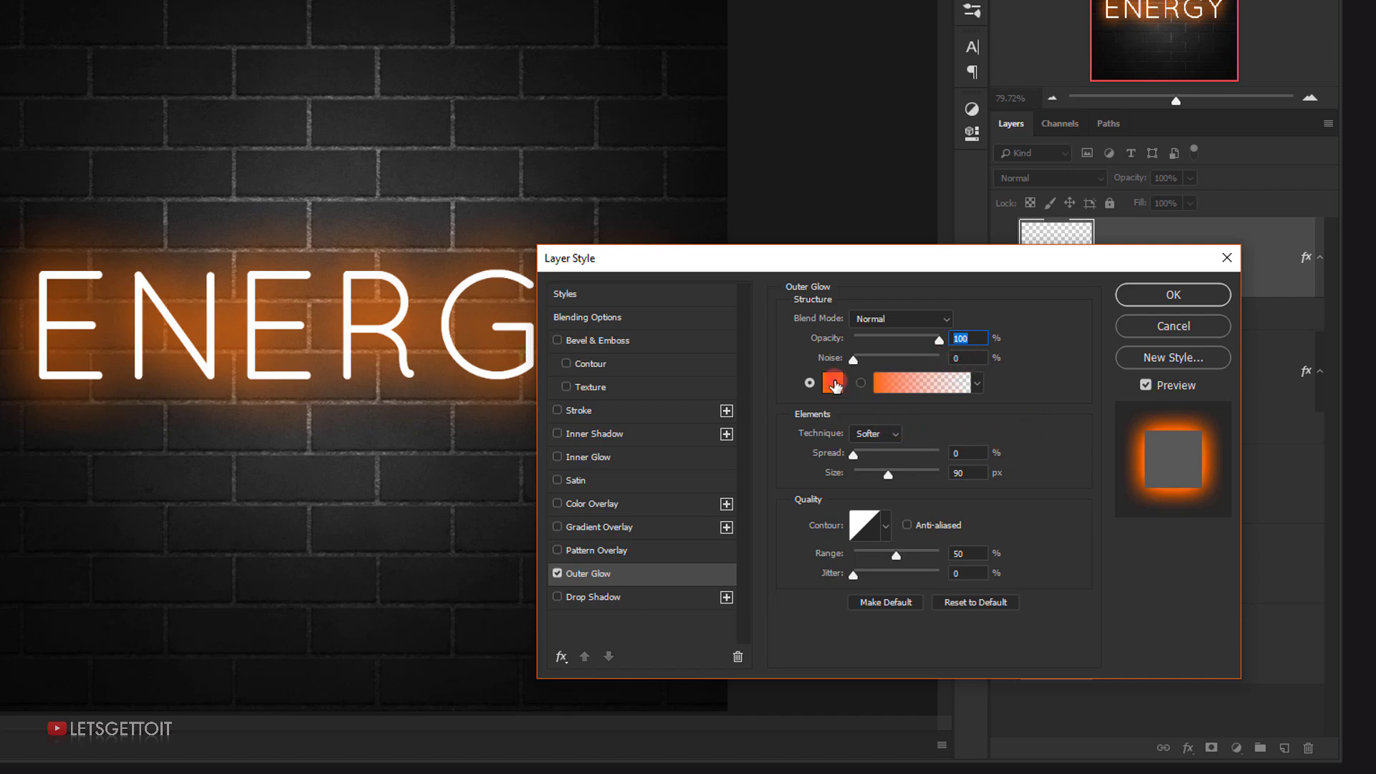
- Set Glow 2's Outer Glow color to f0962b and its size to 24 px, and apply the layer style
click(834, 384)
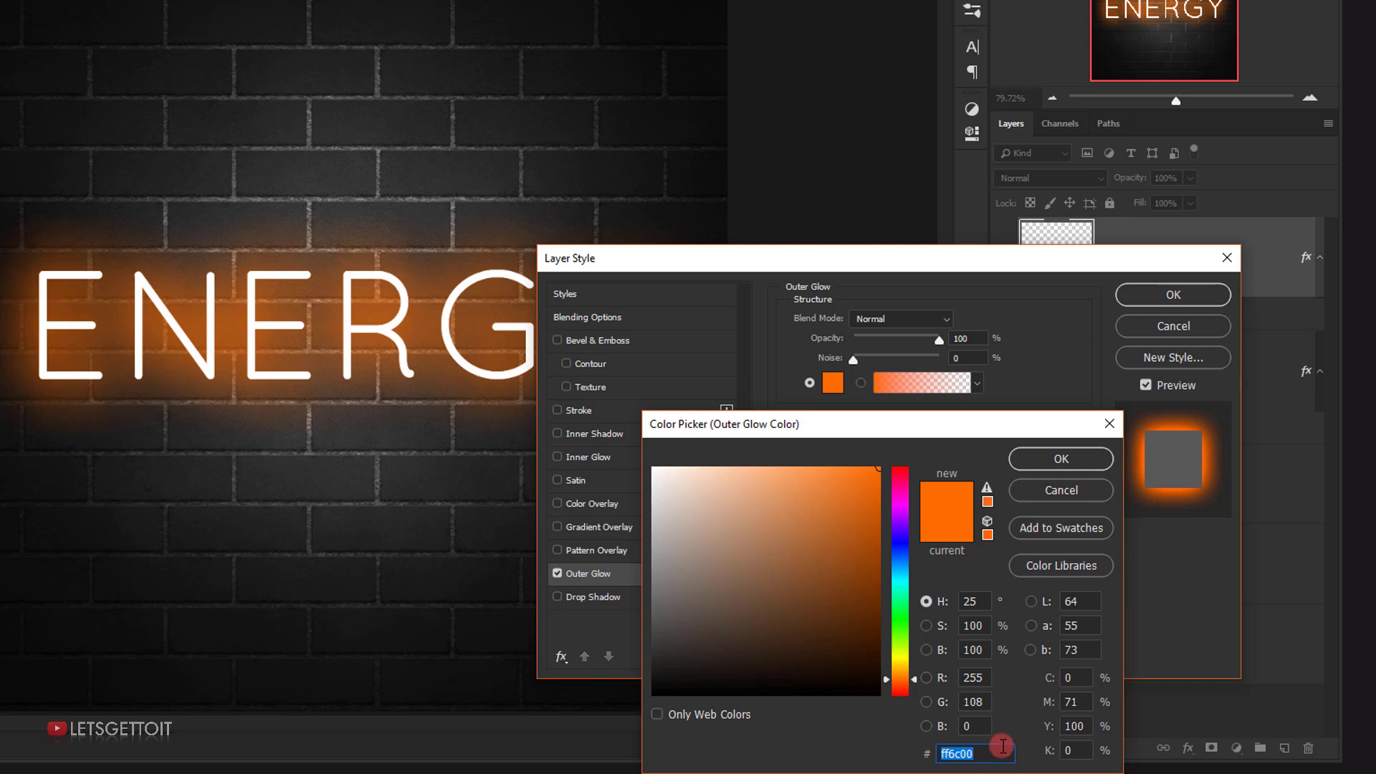
text(f0)
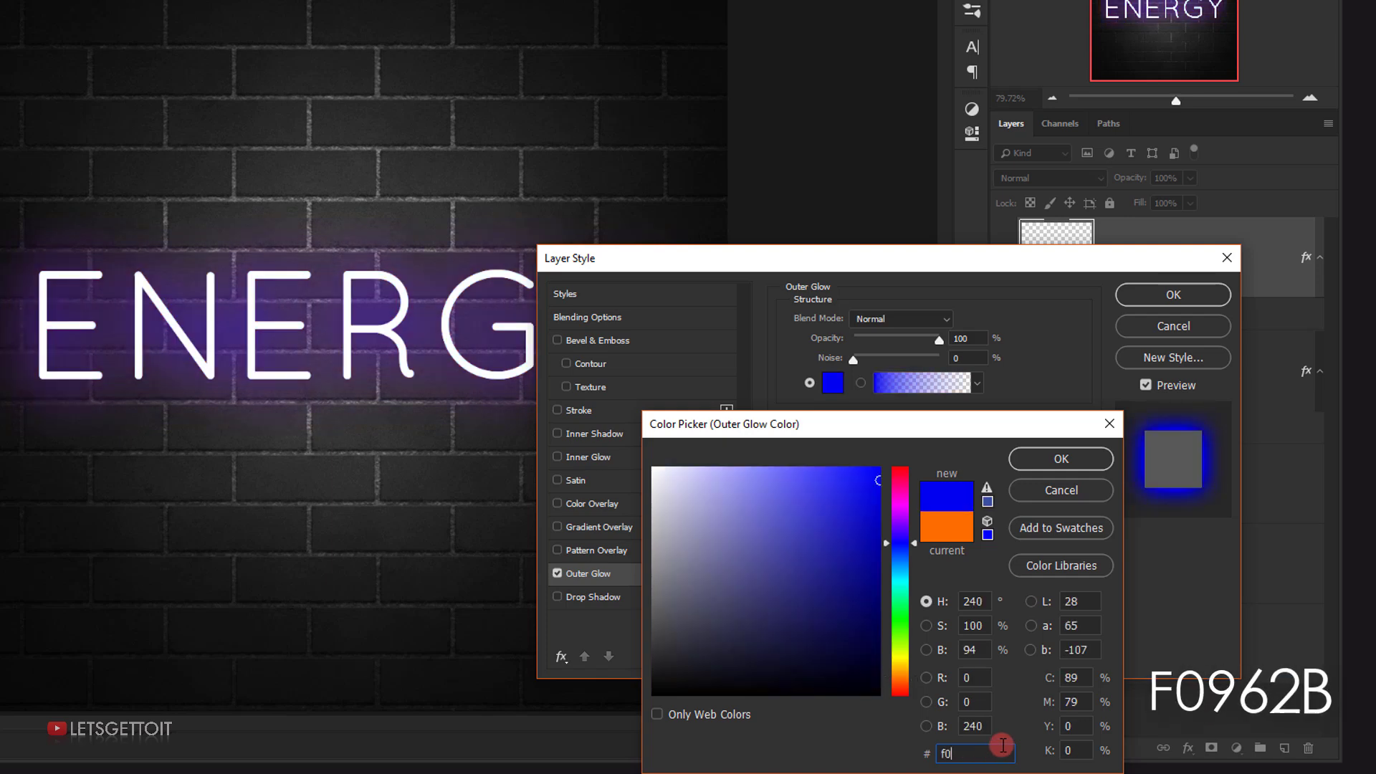
text(962b)
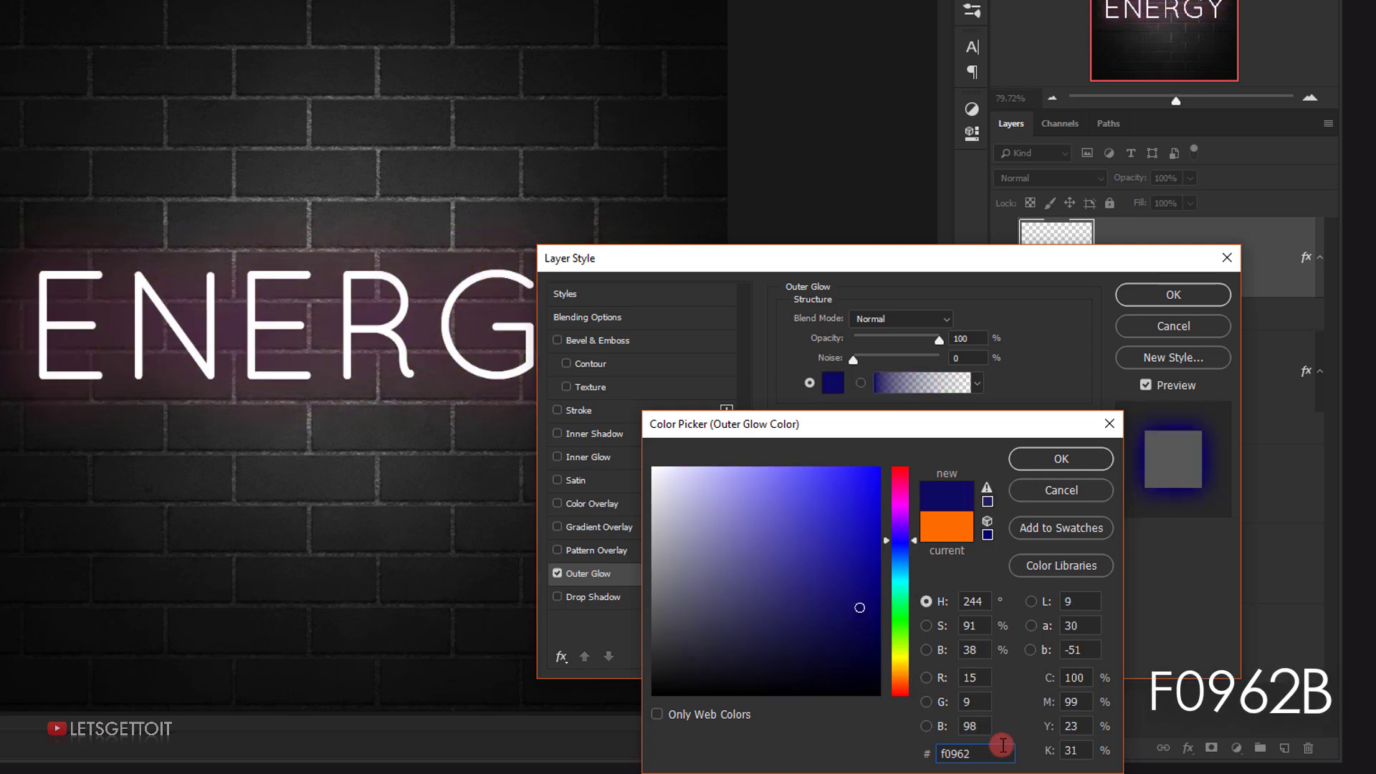
click(1060, 460)
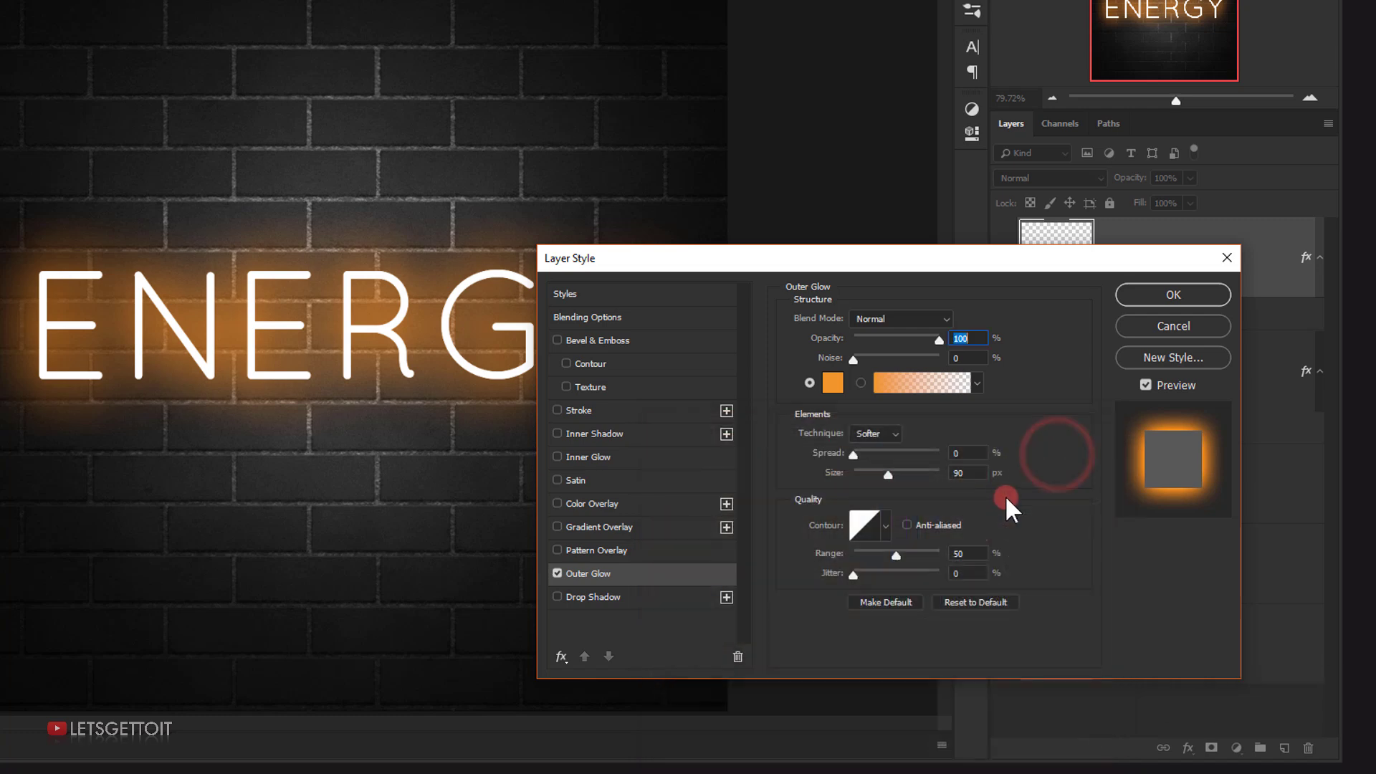
drag(888, 470, 876, 473)
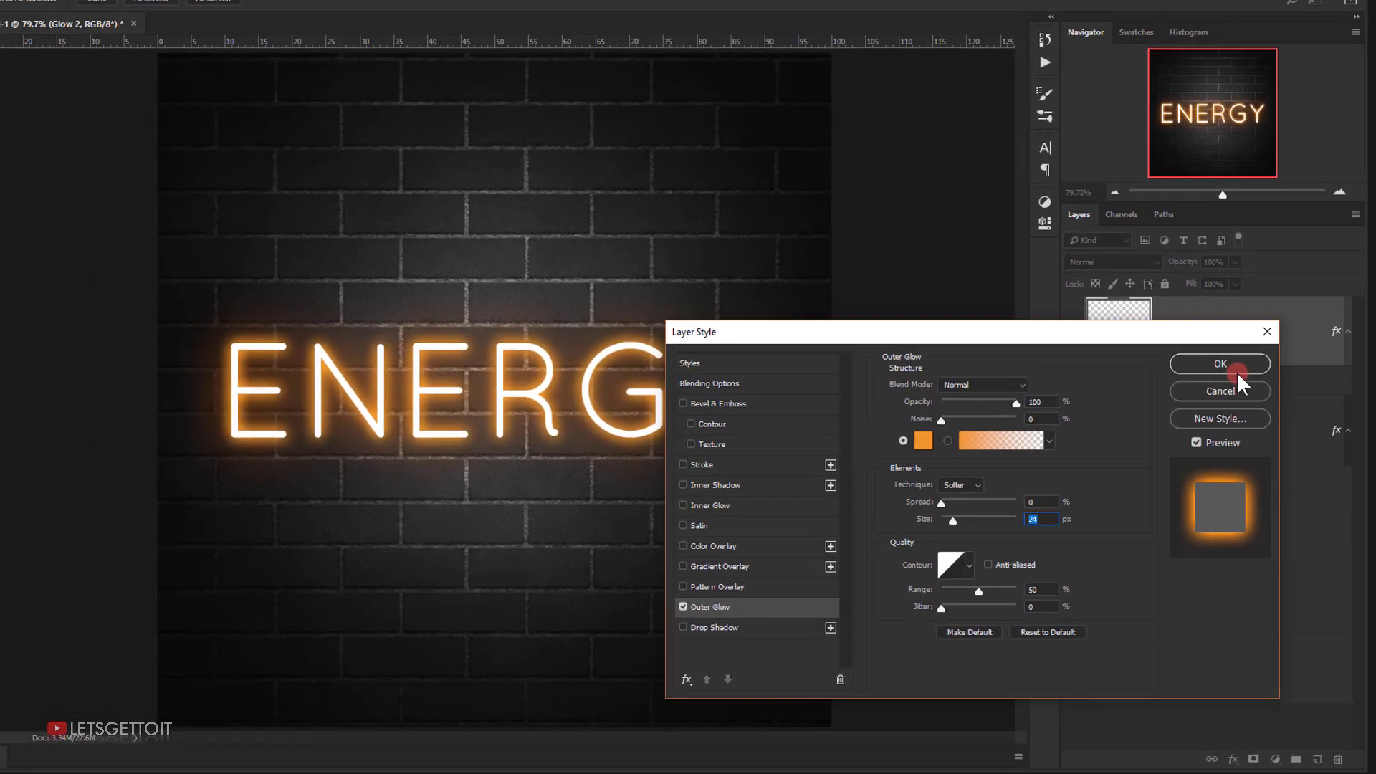
click(1175, 297)
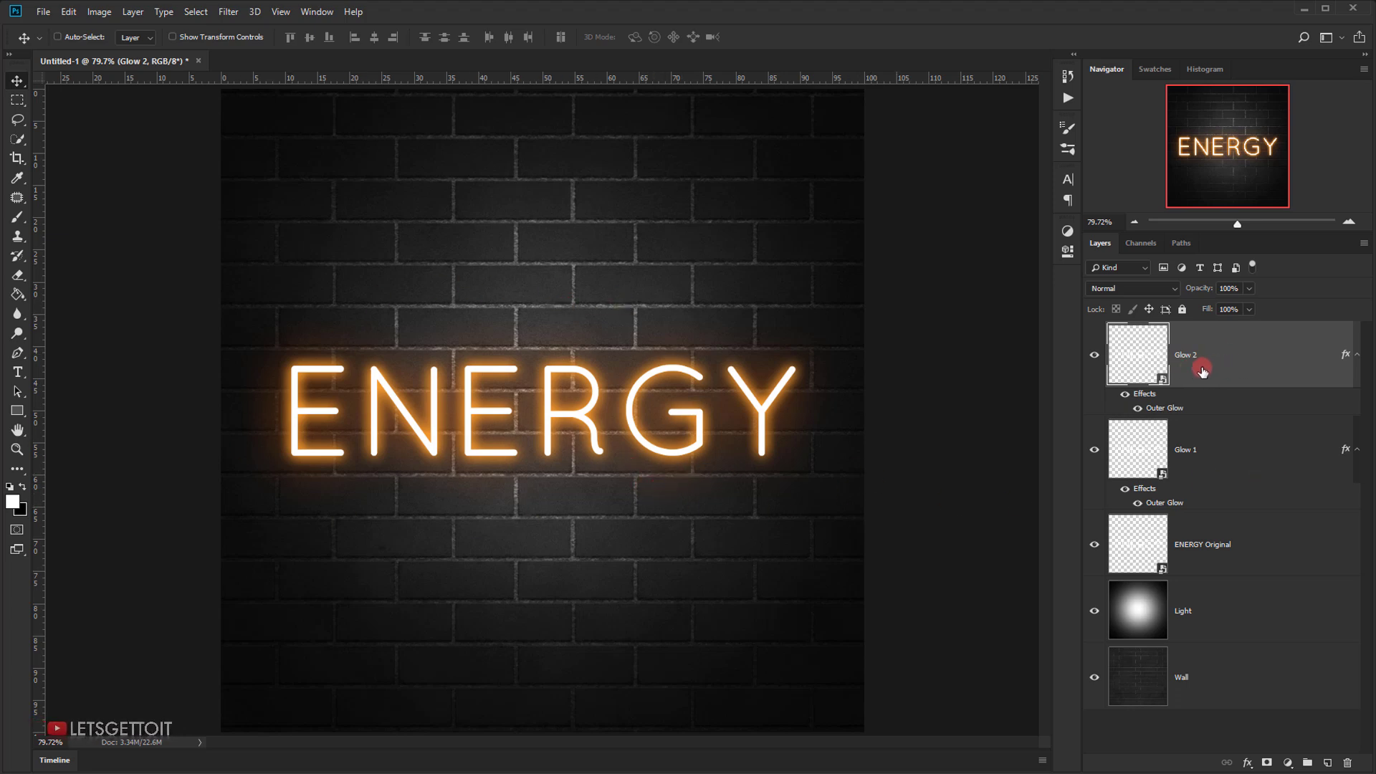
- Duplicate the Glow 2 layer and name the copy Blure
key(ctrl+j)
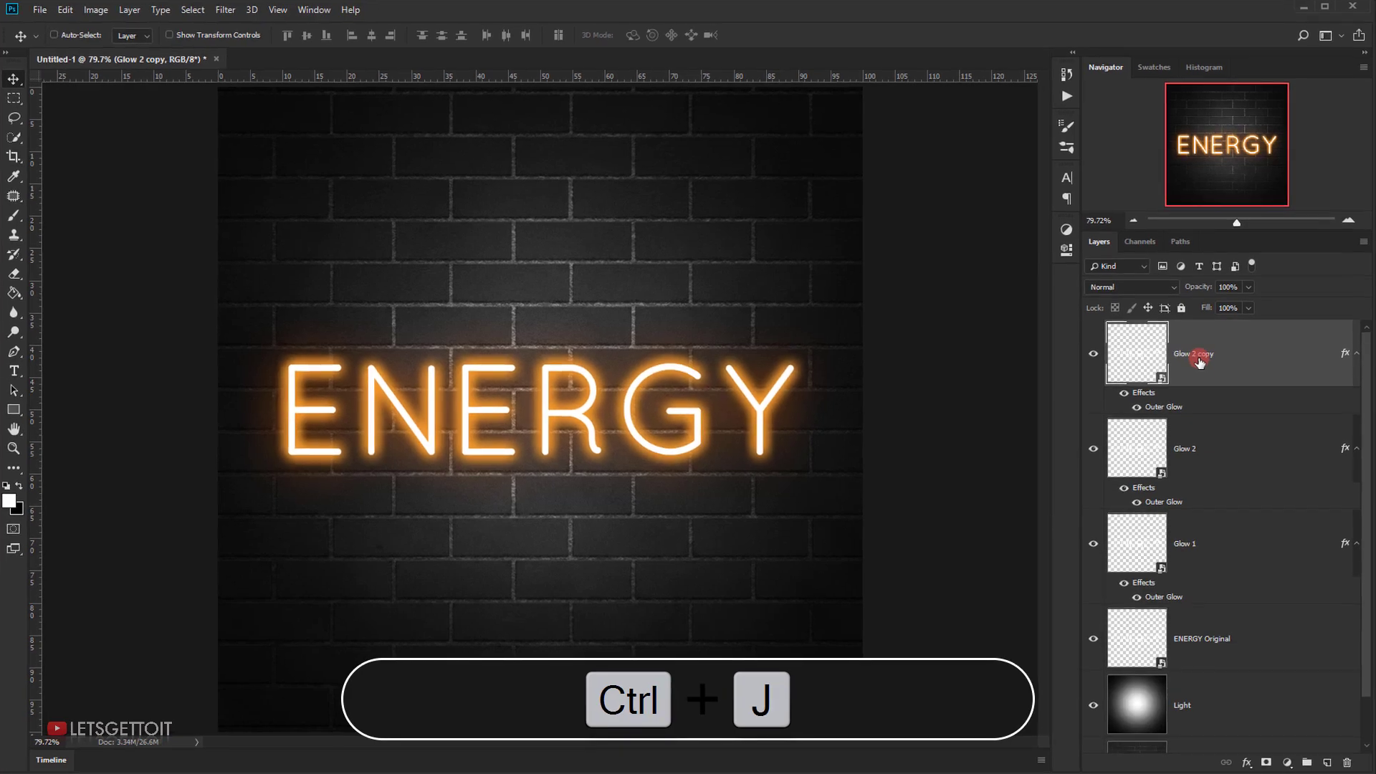
double_click(1199, 357)
text(E)
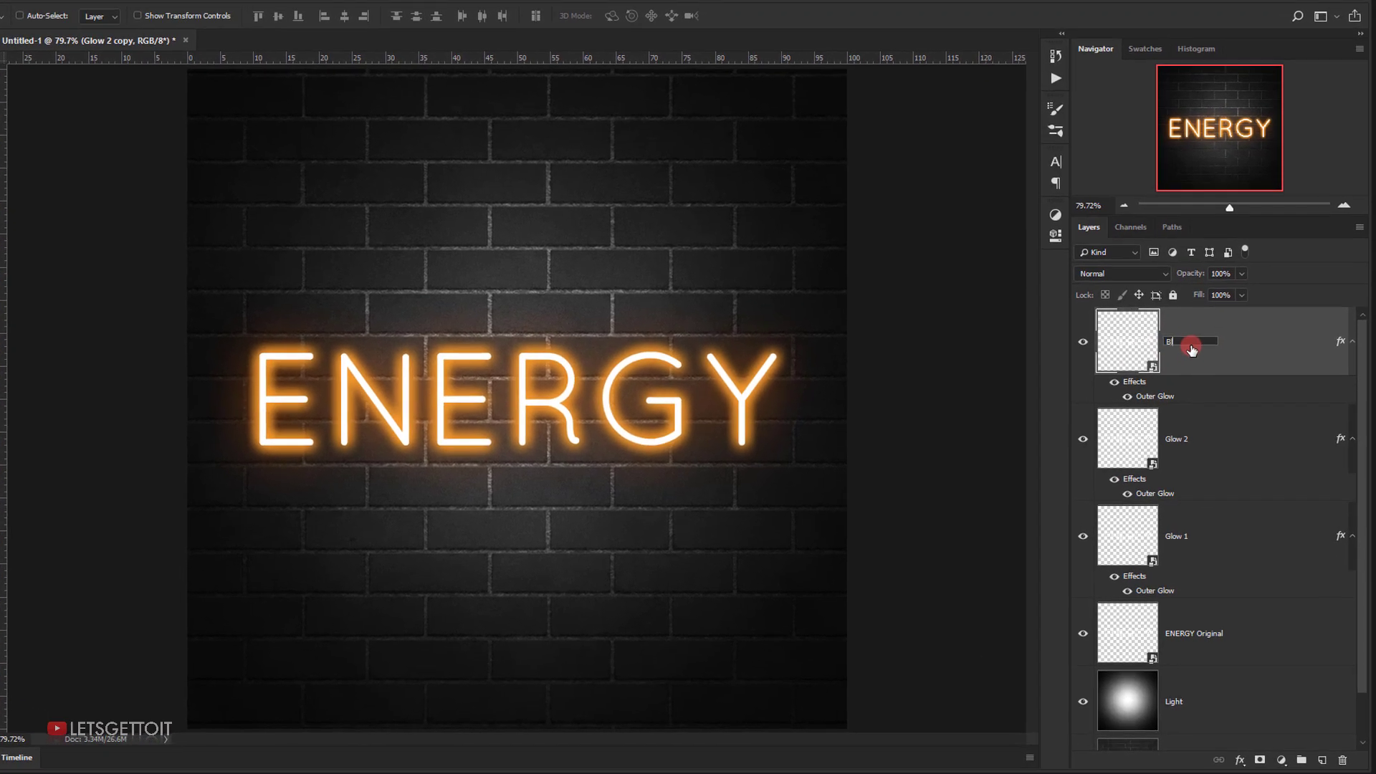
text(lure)
key(Return)
- Remove the layer effects from Blure, move it directly below Glow 1, and collapse the effect lists of both glow layers
drag(1332, 317, 1334, 755)
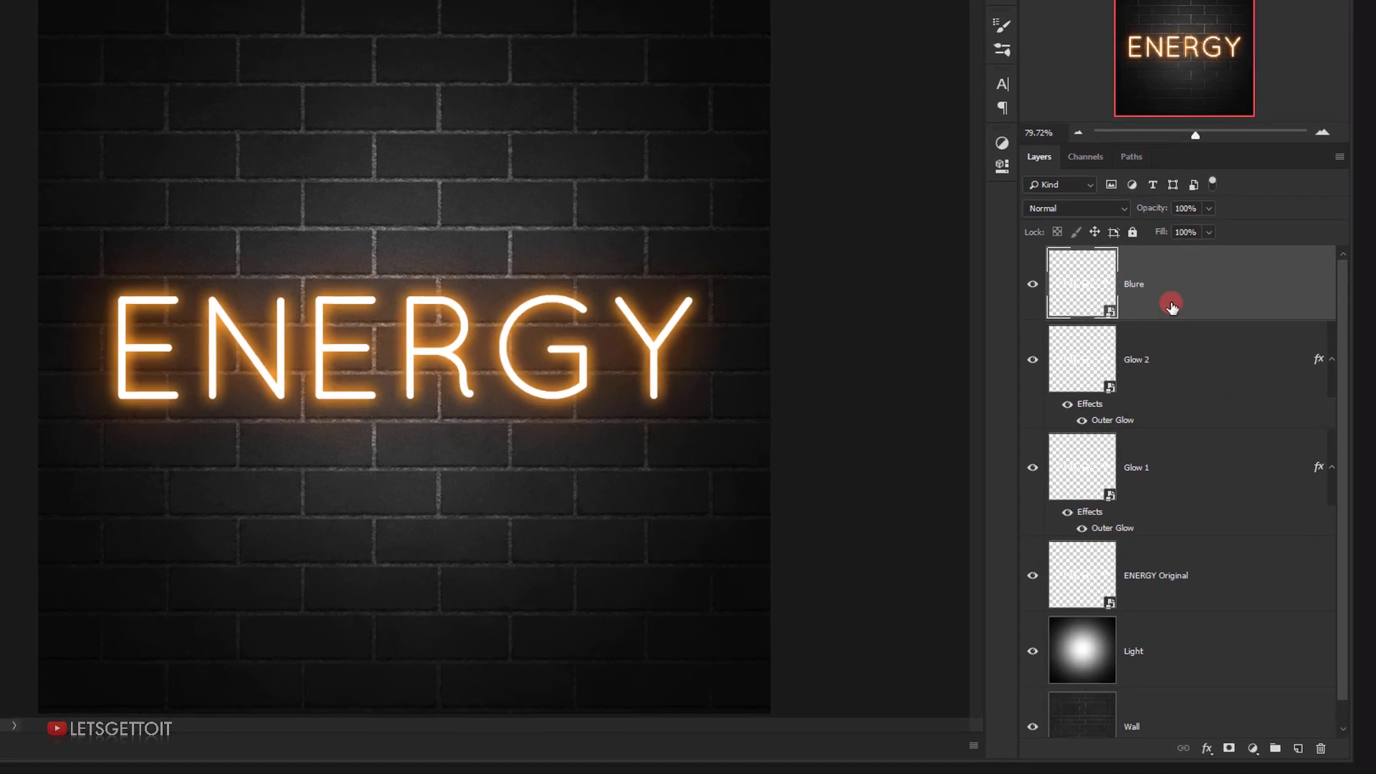
drag(1163, 290, 1147, 481)
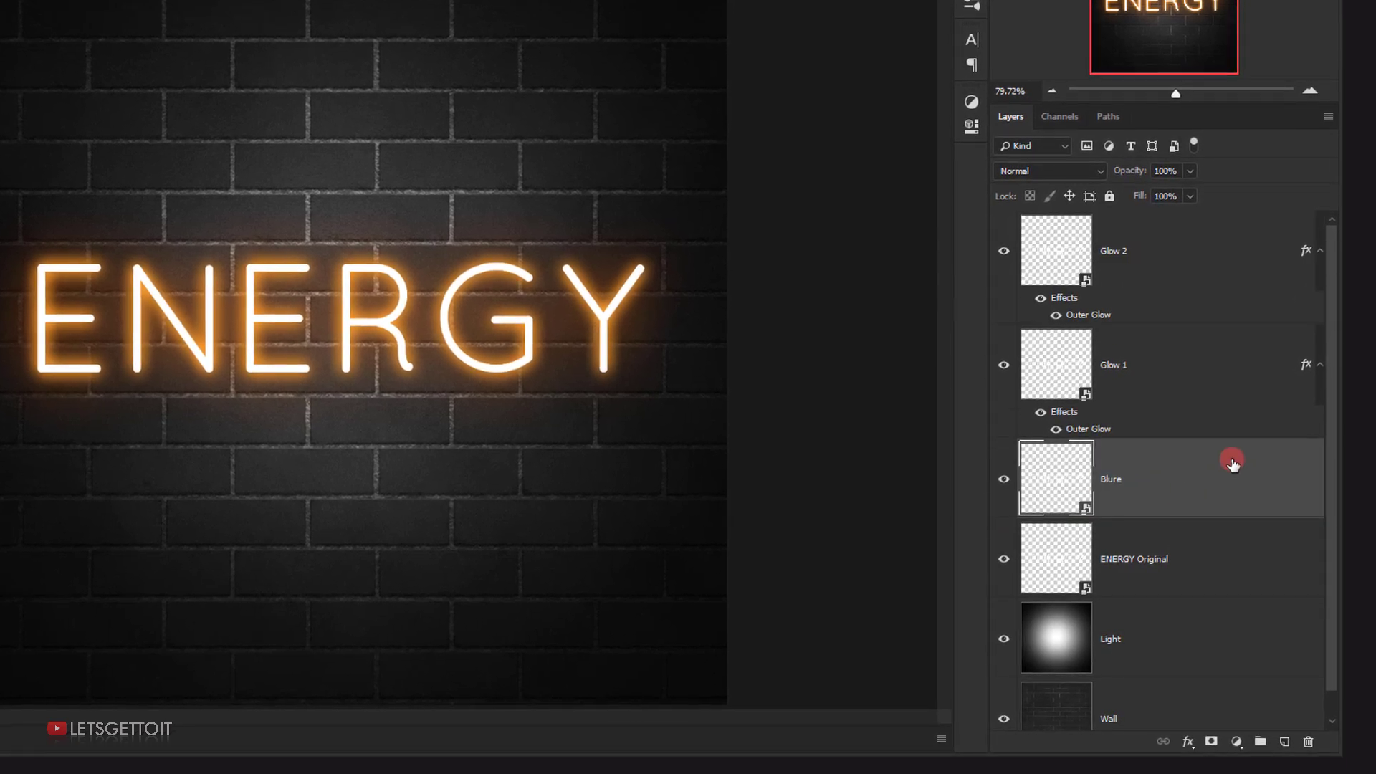
click(1320, 364)
click(1321, 250)
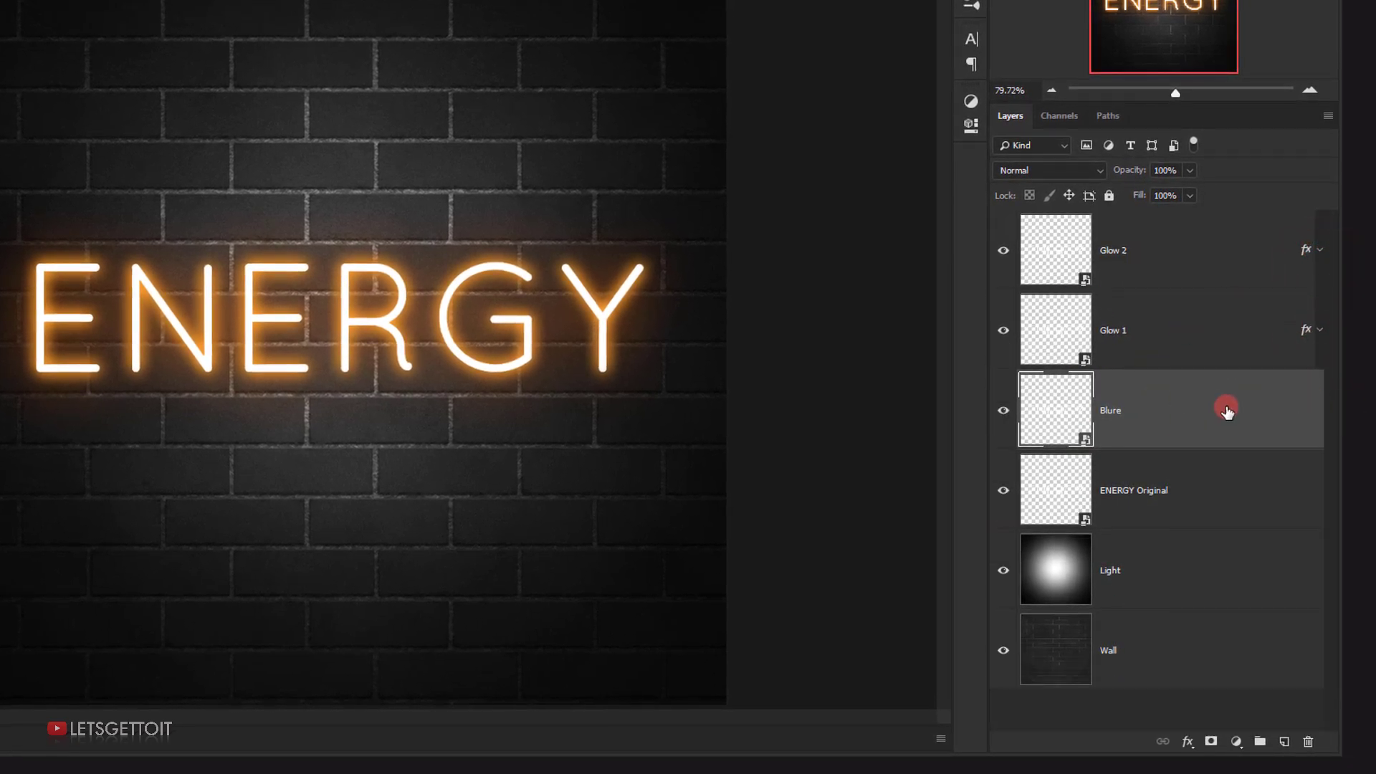
- Apply a Color Overlay in orange ff6c00 to the Blure layer
double_click(1299, 405)
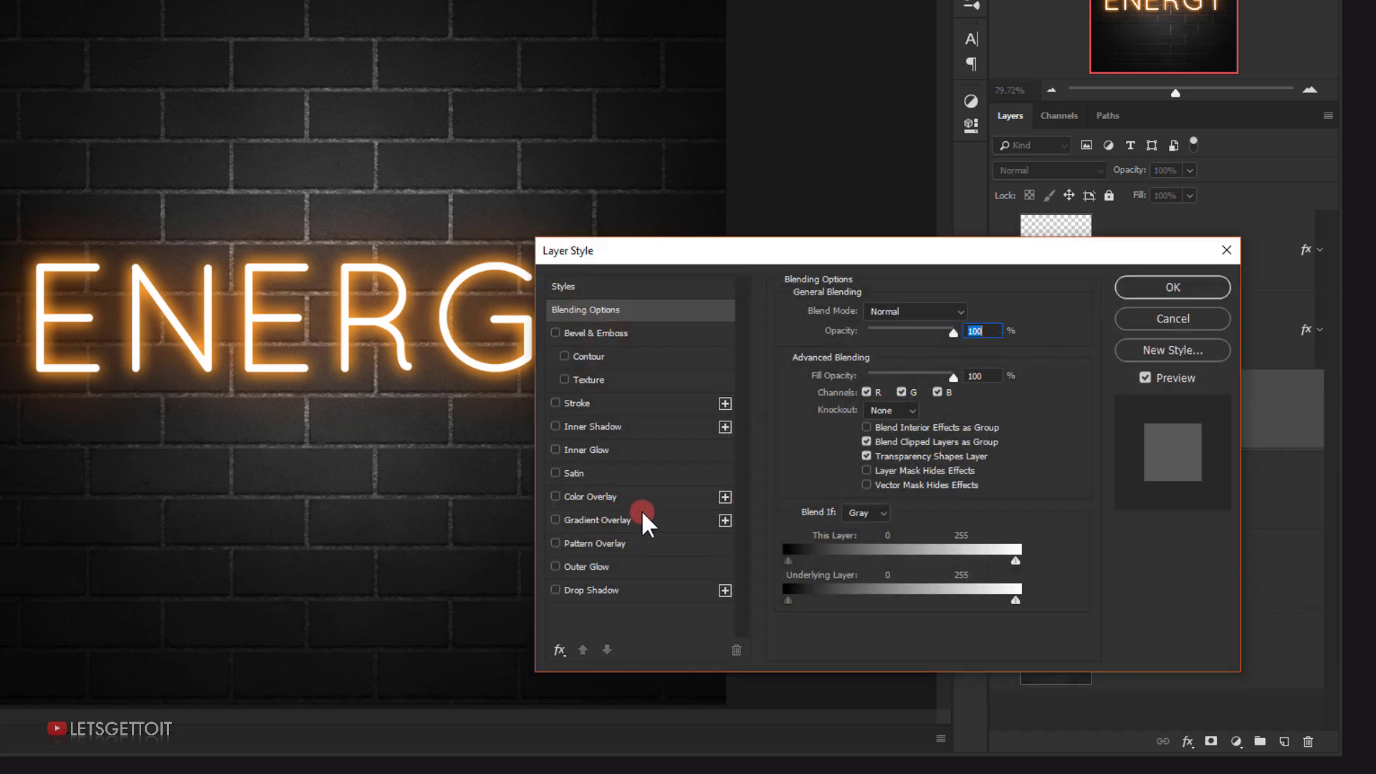
click(604, 493)
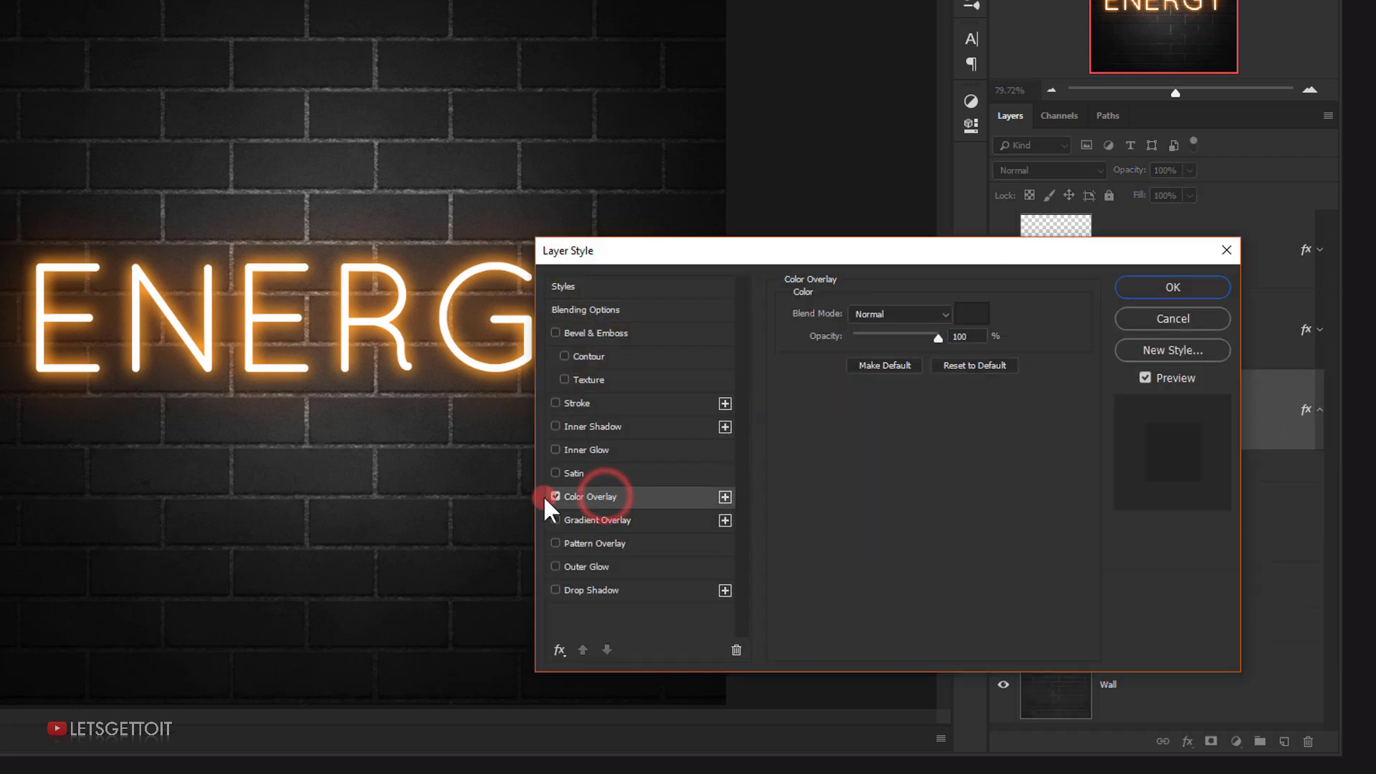
click(974, 317)
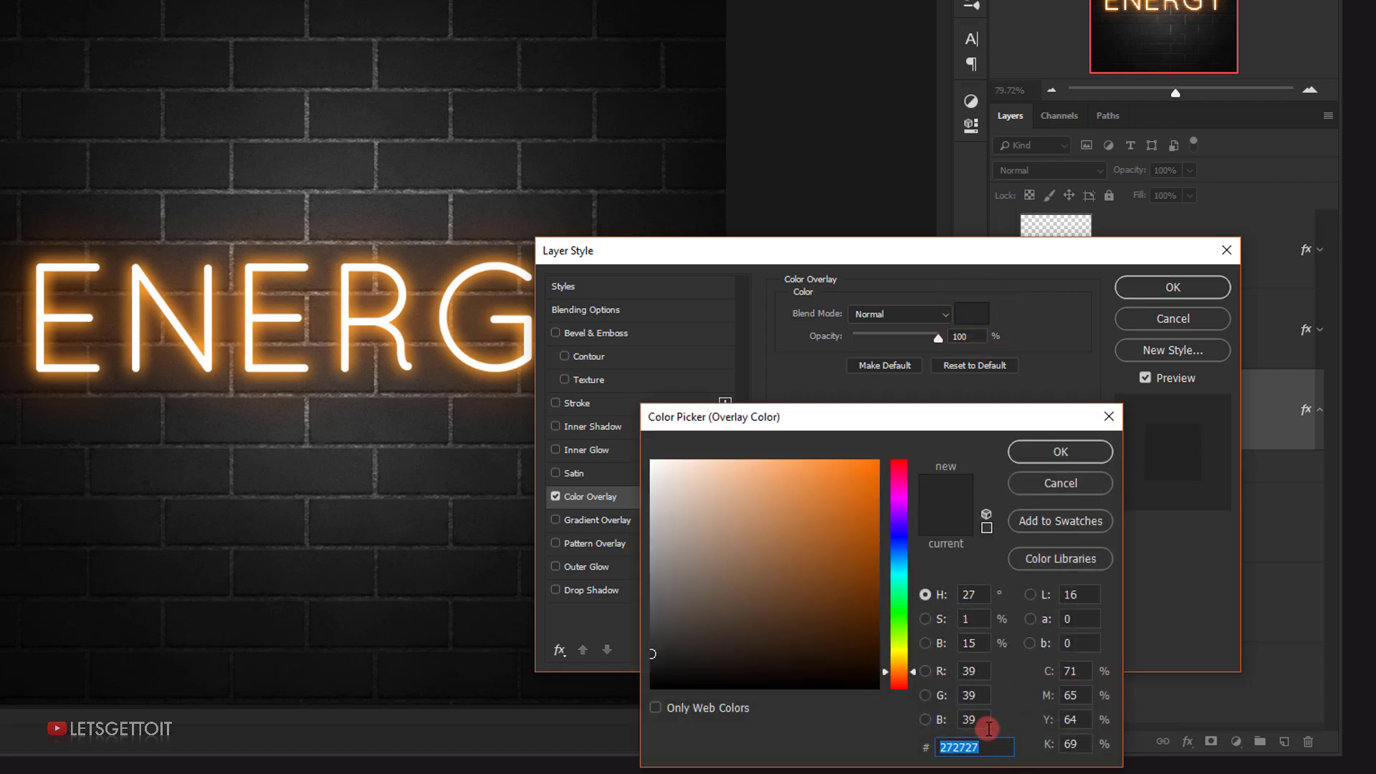
text(ff6)
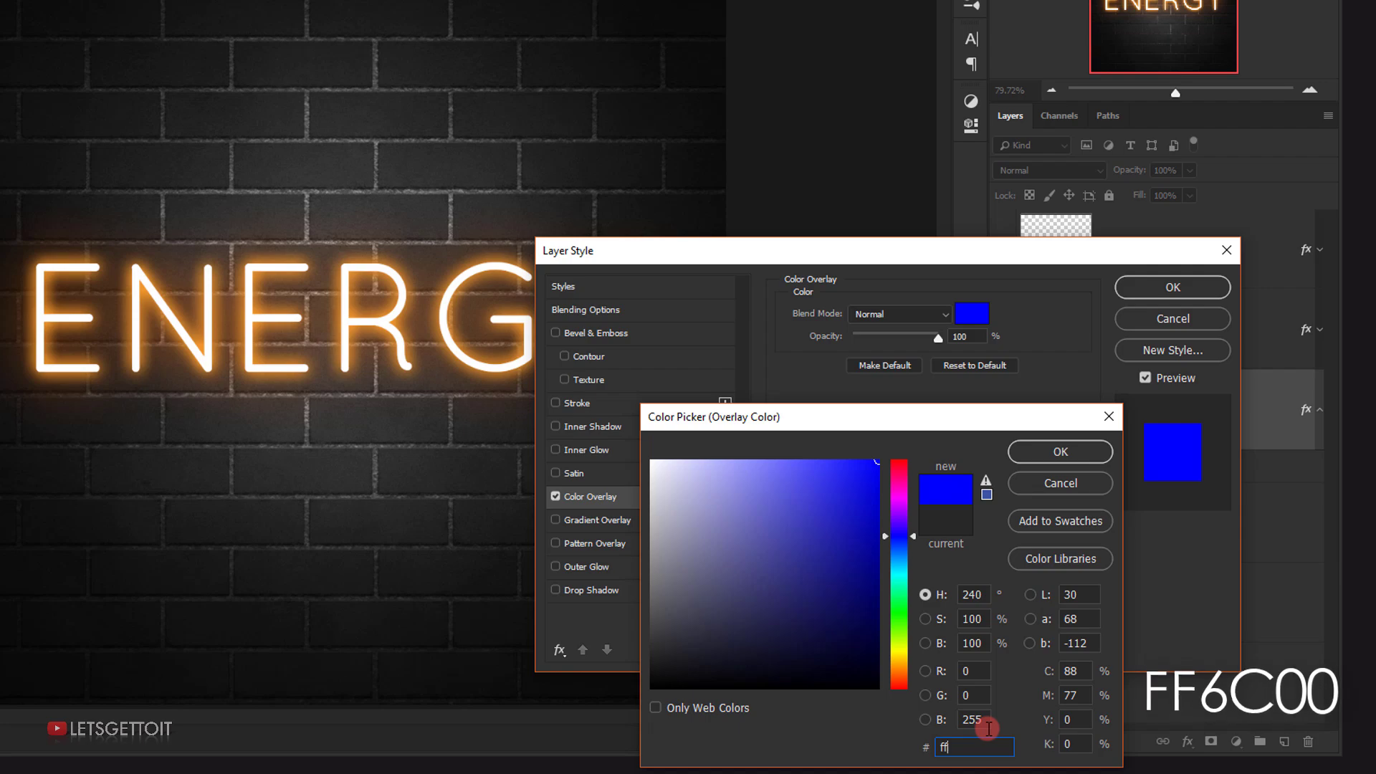
text(c00)
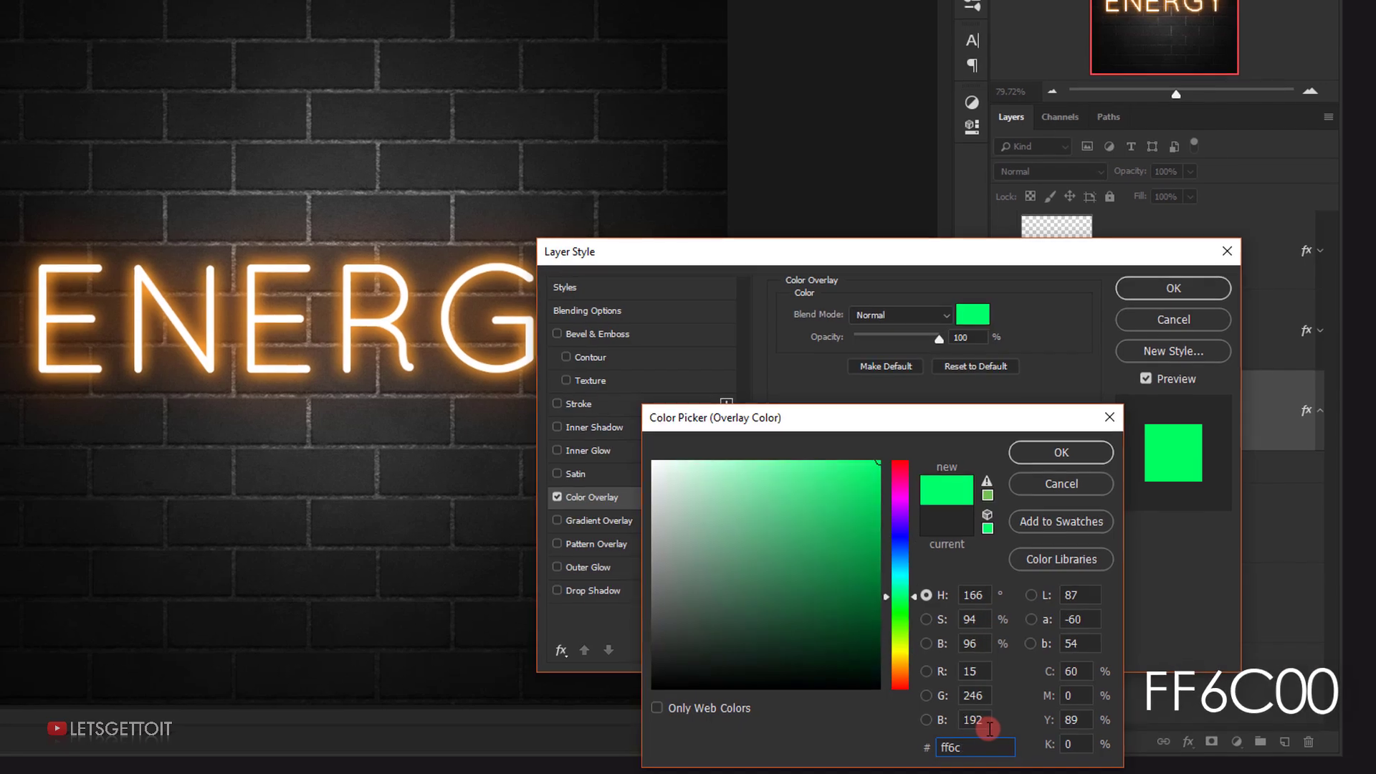
click(1066, 457)
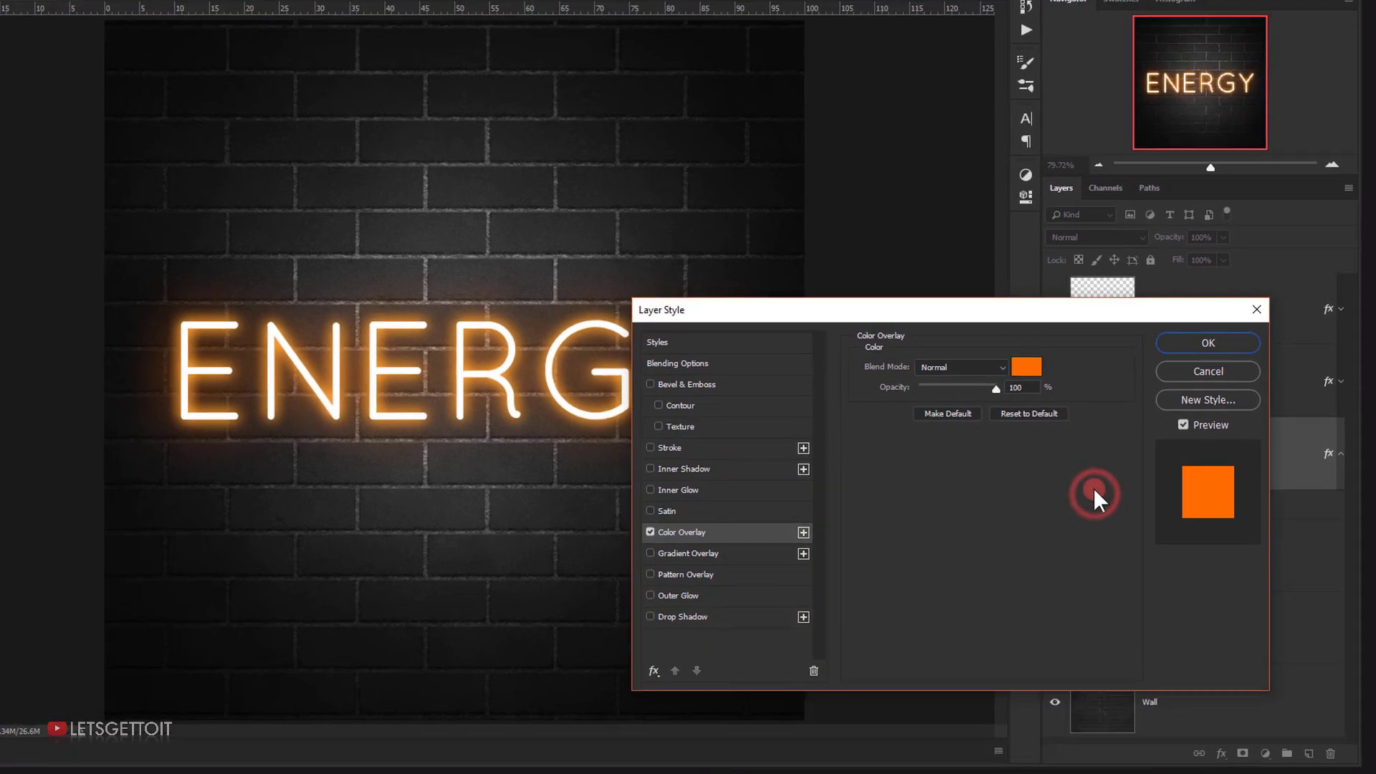
click(1229, 360)
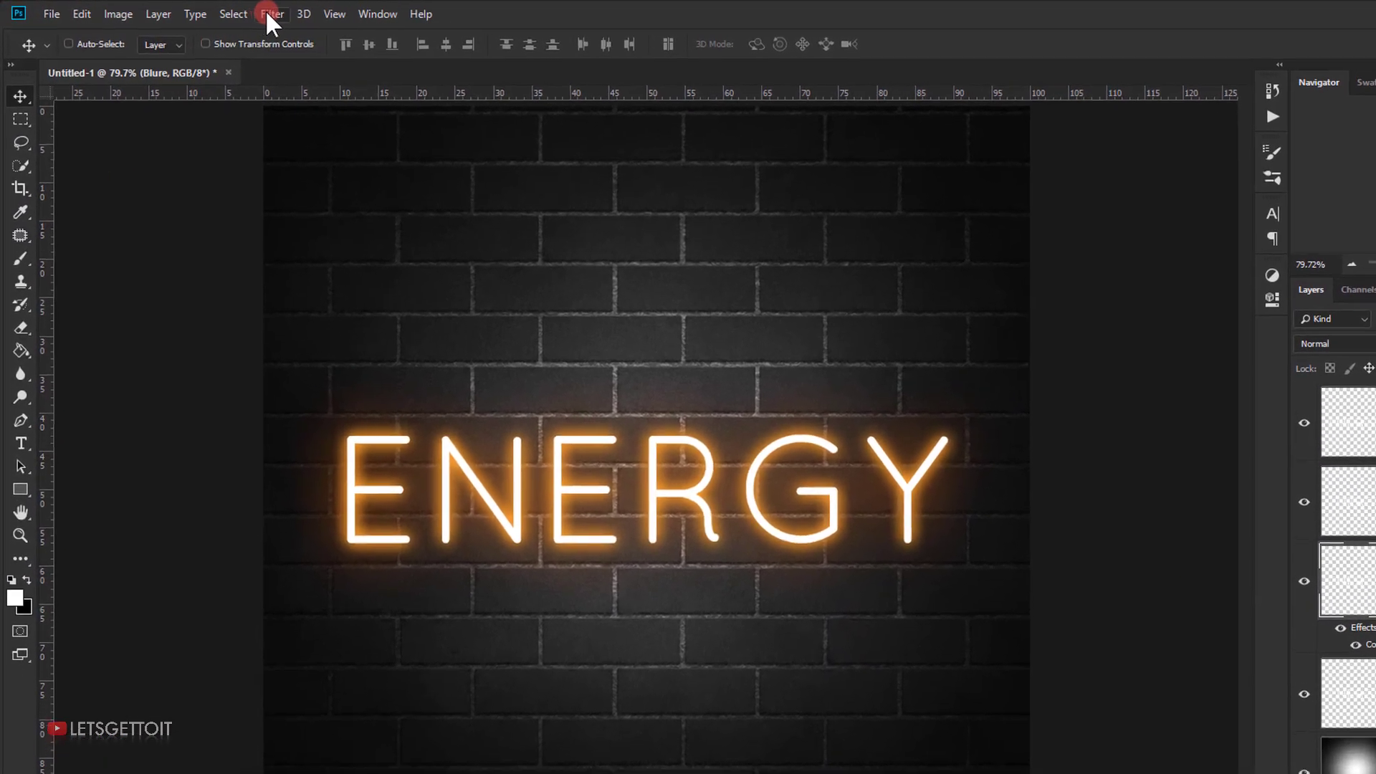
- Apply a Gaussian Blur with a radius of 150 pixels to the Blure layer and collapse its effect list
click(228, 11)
mouse_move(367, 258)
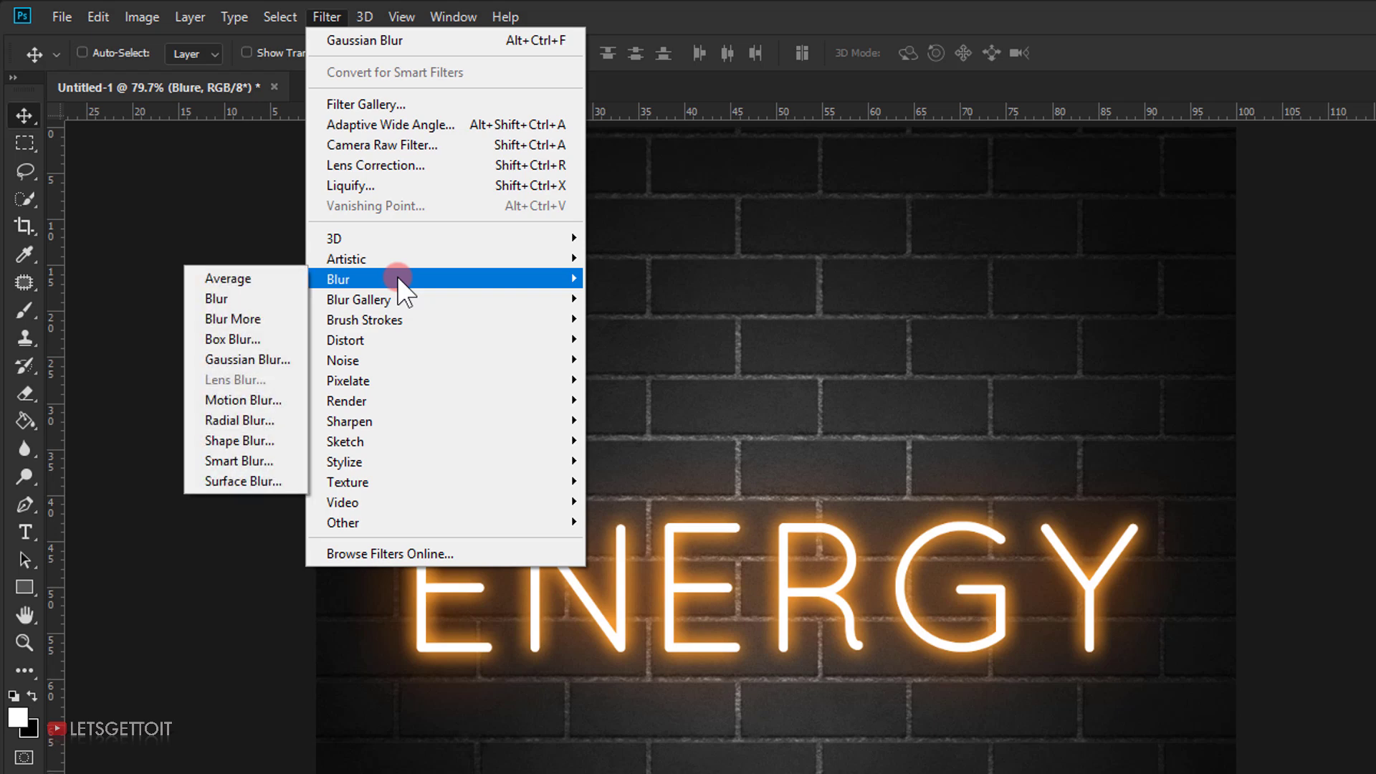
click(265, 357)
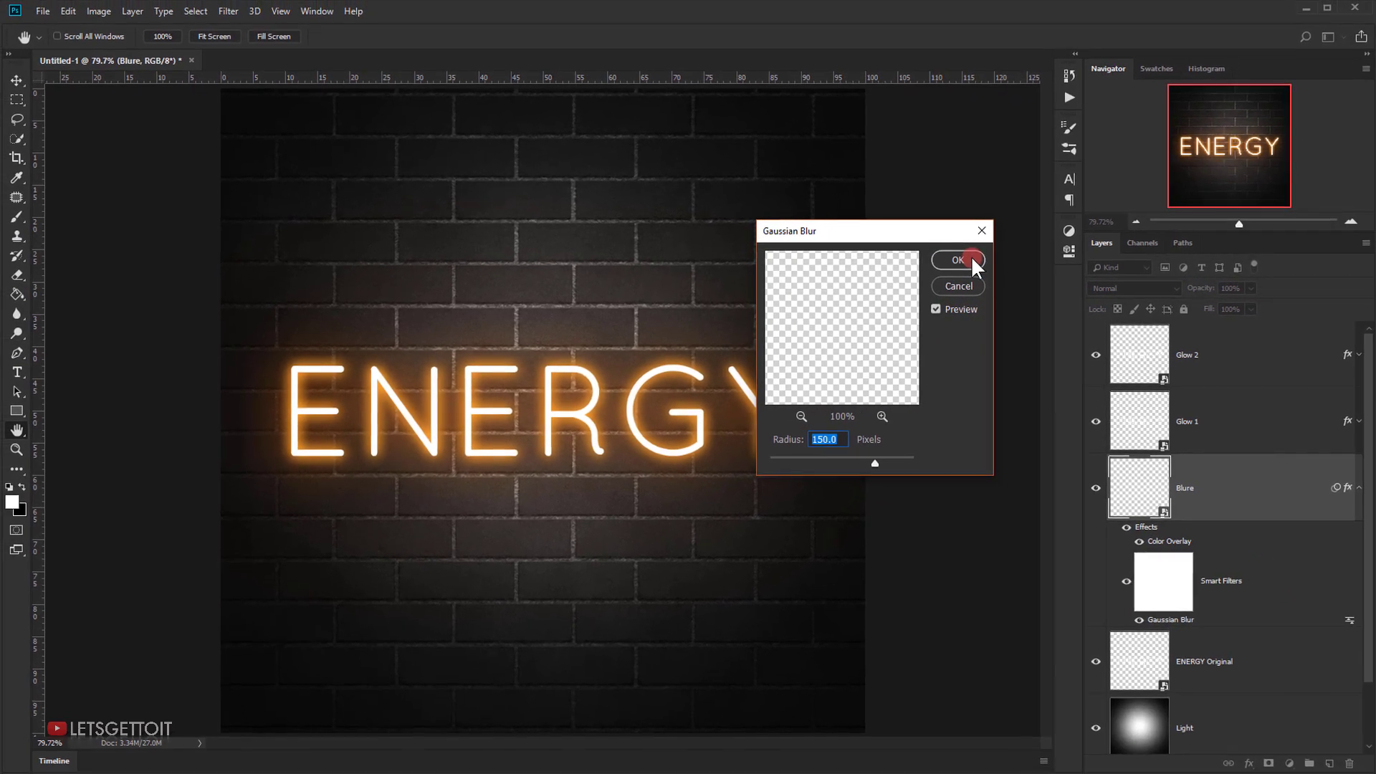
click(959, 260)
click(1095, 489)
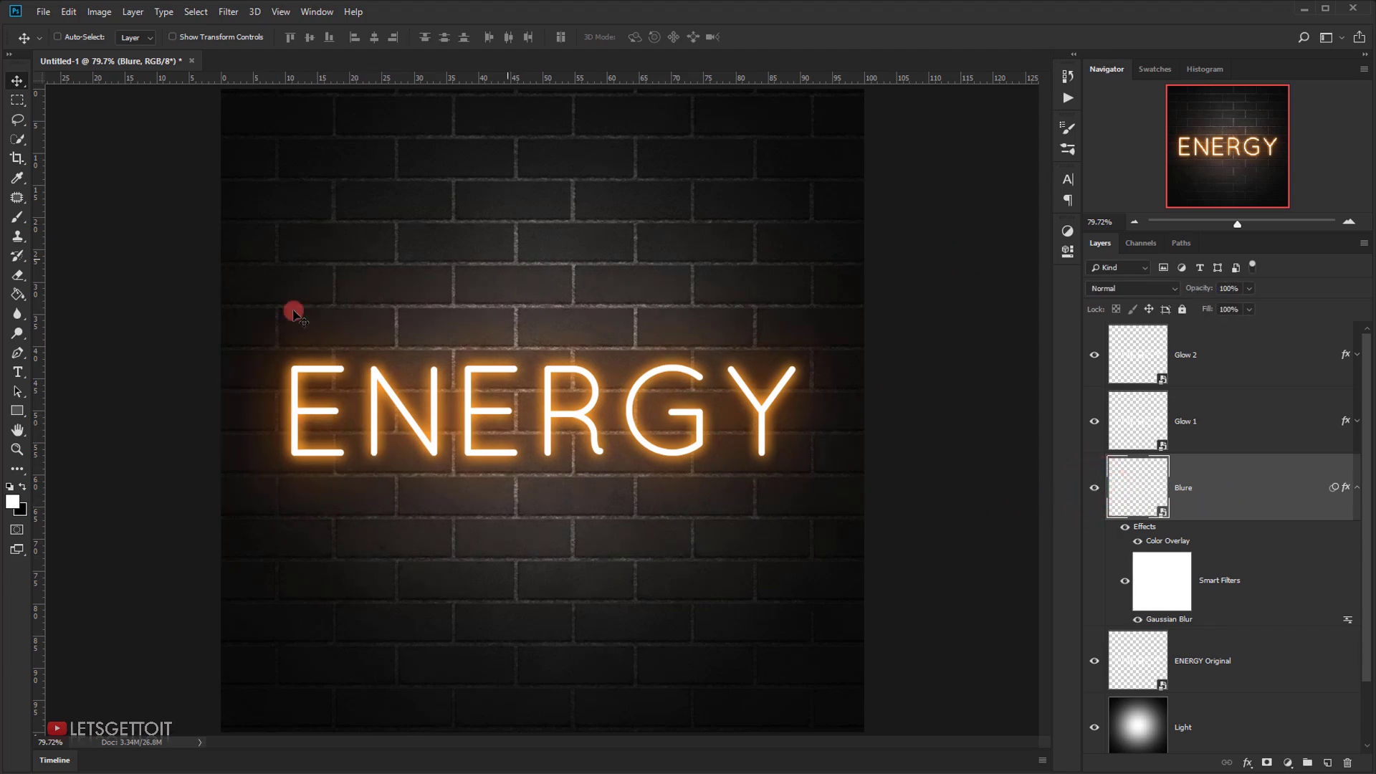
click(1358, 494)
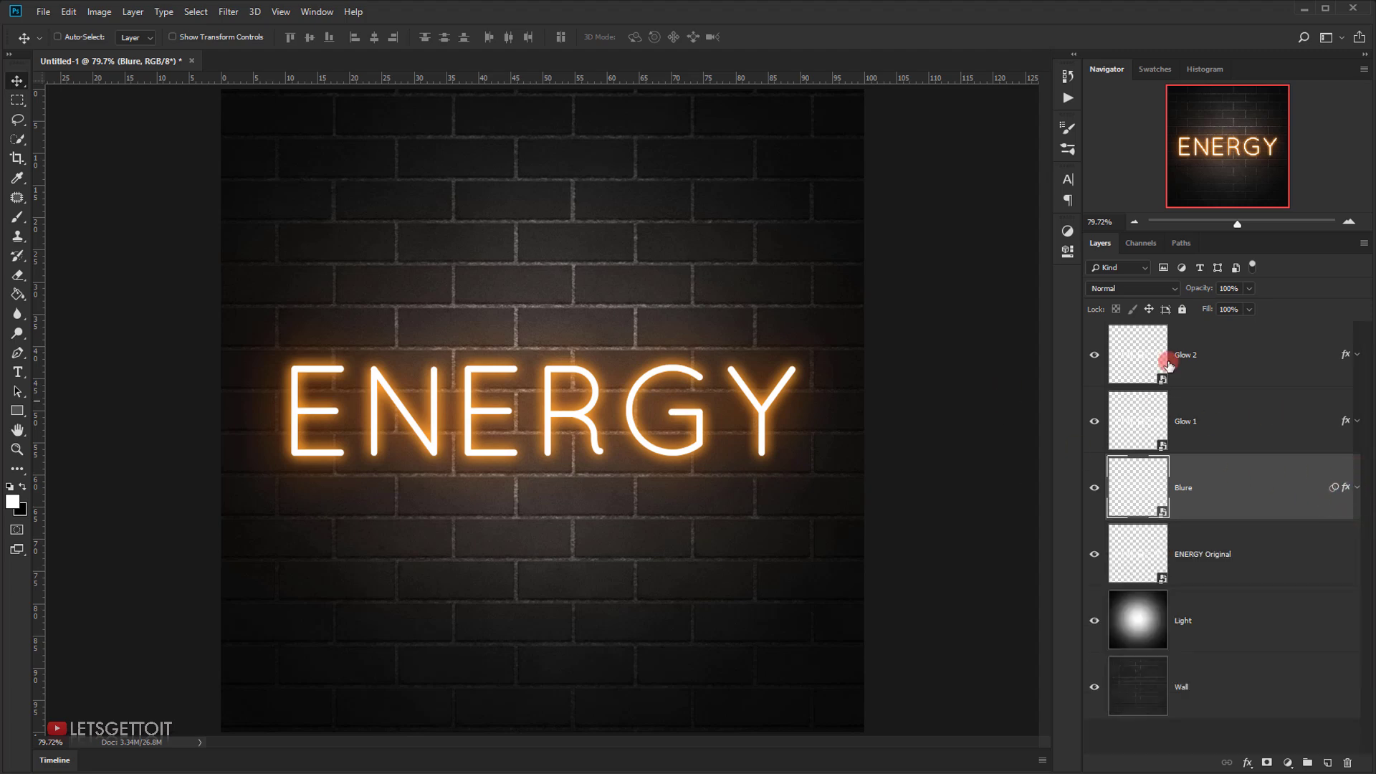
- Add a new layer above Glow 2 and name it Highlights
click(1203, 358)
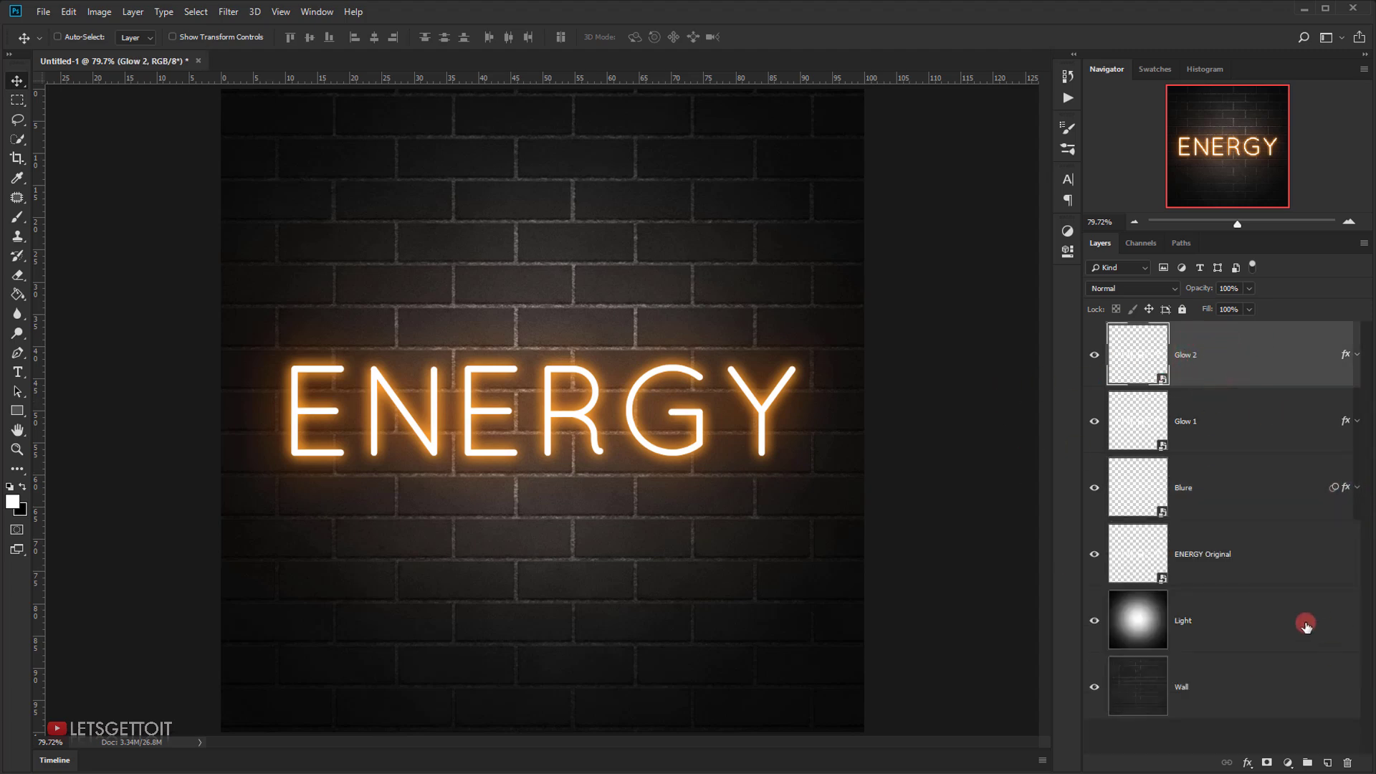
click(1328, 764)
double_click(1190, 356)
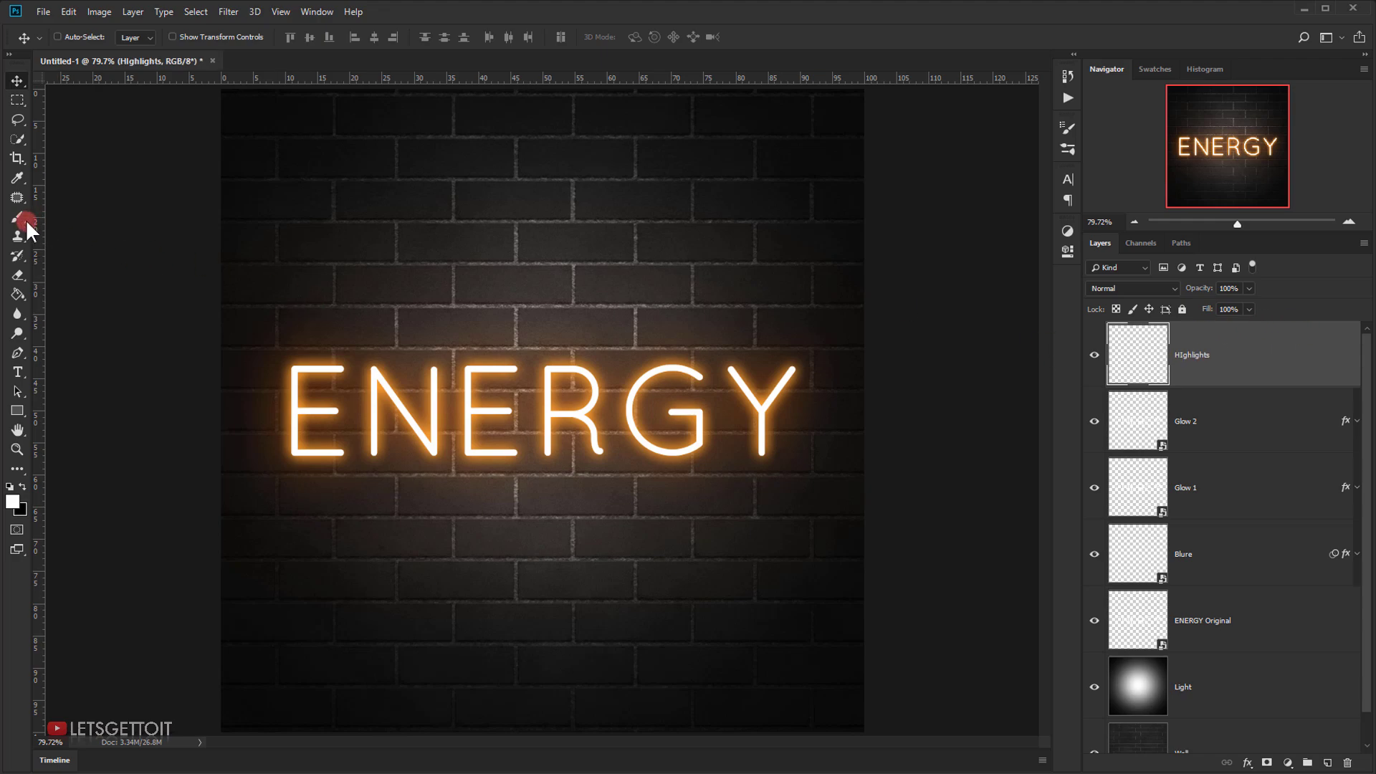
- Set up a soft white brush at 105 px size, 0% hardness and 30% opacity
click(86, 213)
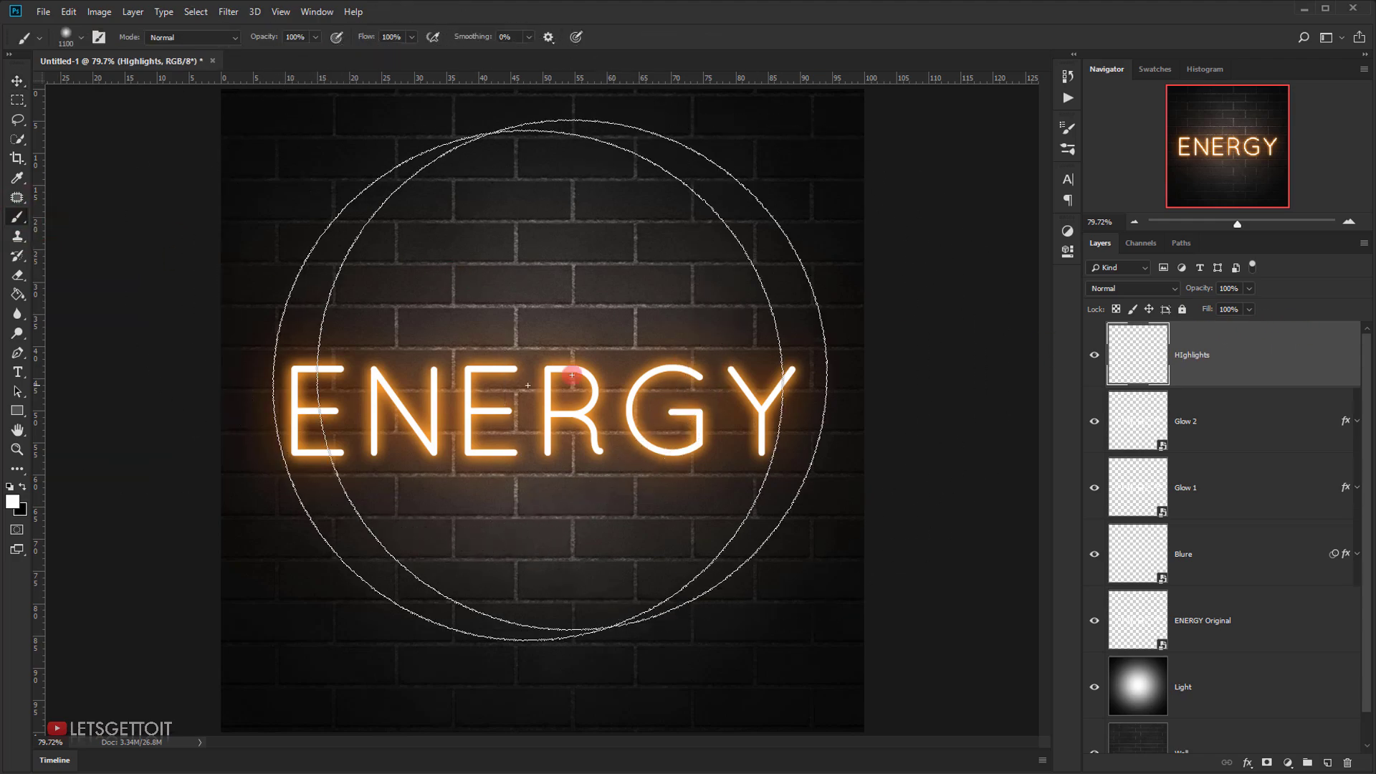
right_click(497, 335)
click(644, 281)
drag(665, 219, 618, 220)
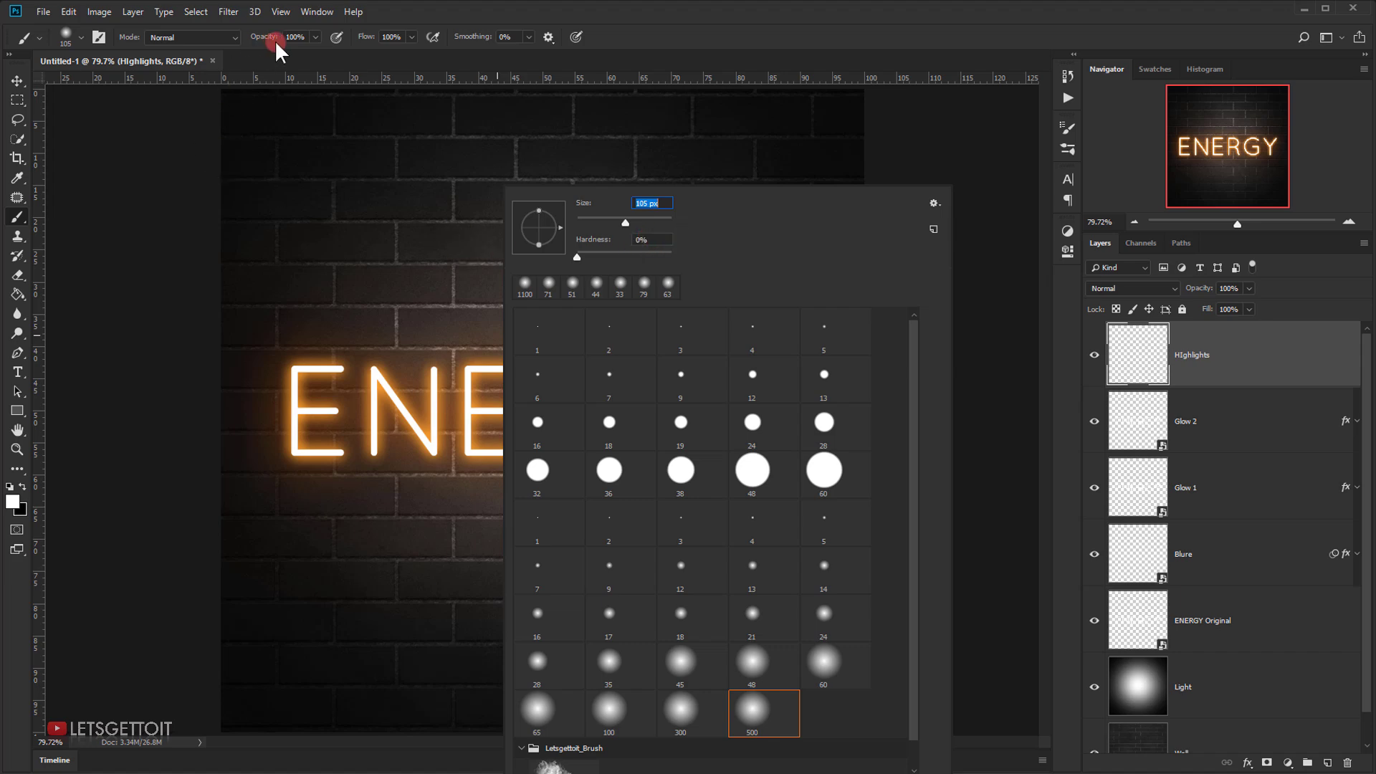
click(301, 35)
key(Return)
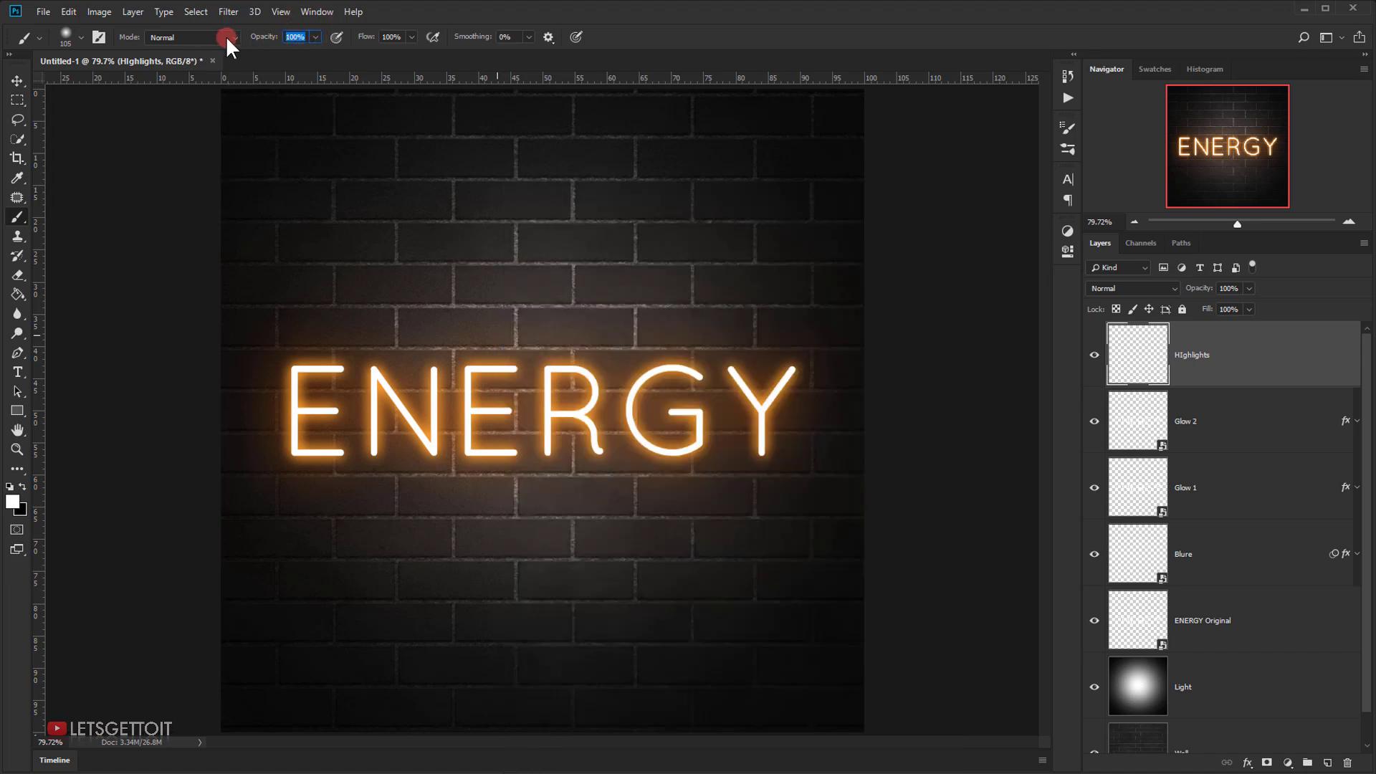
text(30)
- Change the Highlights layer's blend mode to Overlay
click(1256, 355)
click(1146, 291)
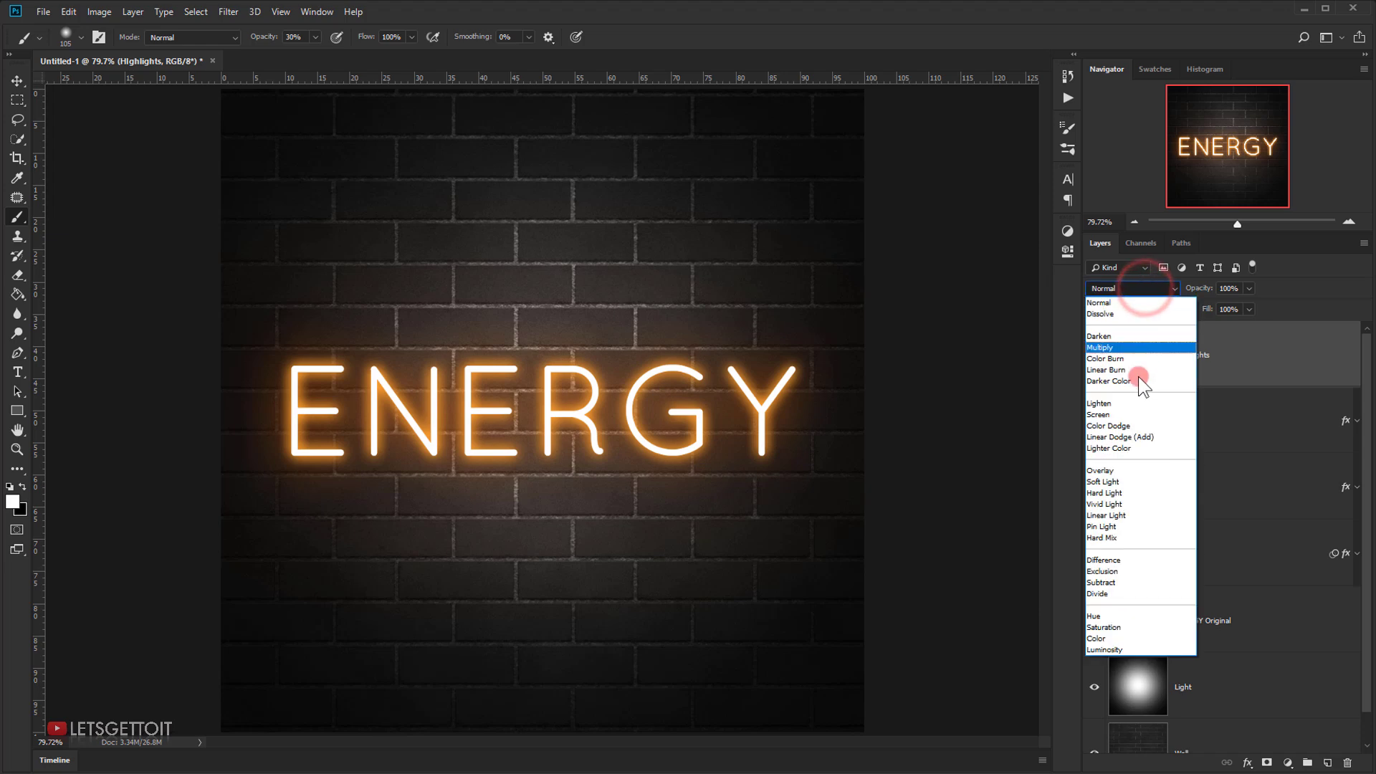
click(1116, 469)
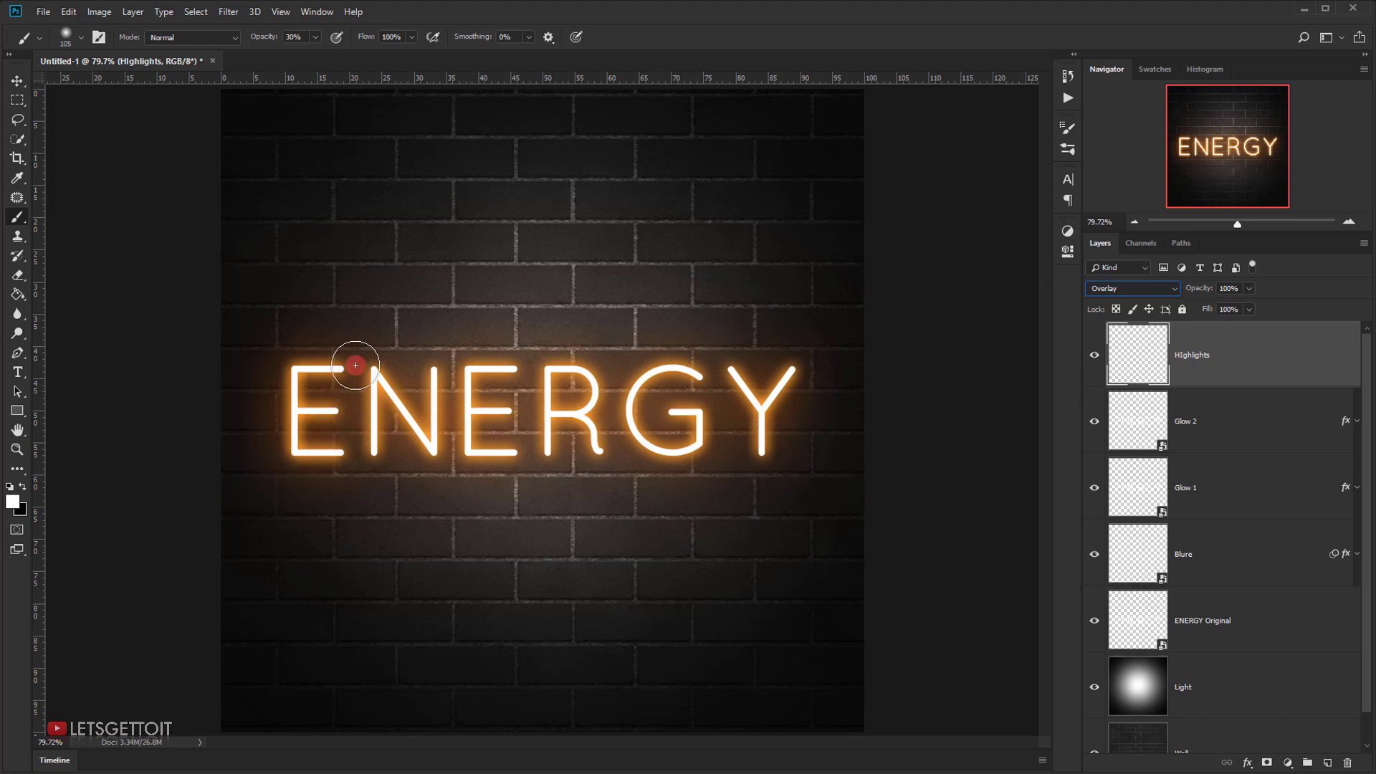
- Paint soft highlights over the glowing ENERGY letters on the Highlights layer, reducing the brush to 60 px for finer strokes
mouse_move(353, 373)
mouse_down()
mouse_move(290, 358)
mouse_move(286, 375)
mouse_move(342, 363)
mouse_move(470, 405)
mouse_move(316, 451)
mouse_move(357, 484)
mouse_move(655, 426)
mouse_move(700, 440)
mouse_move(634, 468)
mouse_move(653, 379)
mouse_move(636, 391)
mouse_move(738, 412)
mouse_move(574, 524)
mouse_move(468, 372)
mouse_move(434, 384)
mouse_move(454, 565)
mouse_move(589, 433)
mouse_move(491, 472)
mouse_move(723, 402)
mouse_move(545, 373)
mouse_move(680, 430)
mouse_move(764, 414)
mouse_move(473, 414)
mouse_move(474, 461)
mouse_move(716, 494)
mouse_move(406, 440)
mouse_up()
key(bracketleft)
key(bracketleft)
key(bracketleft)
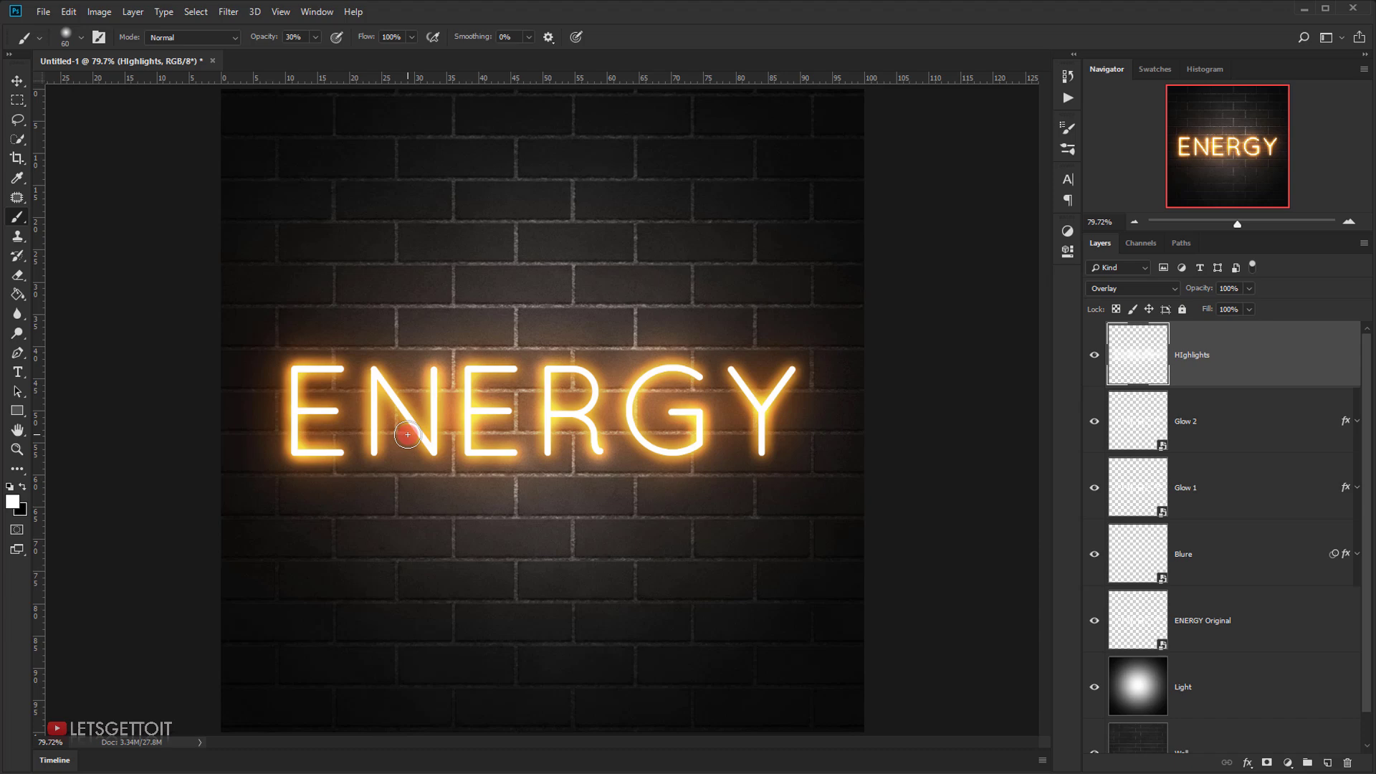
mouse_move(407, 434)
mouse_down()
mouse_move(326, 482)
mouse_move(325, 464)
mouse_move(182, 522)
mouse_move(118, 522)
mouse_move(271, 528)
mouse_move(326, 474)
mouse_up()
- Add a new layer directly above the Light layer and name it Energy Line
click(1295, 622)
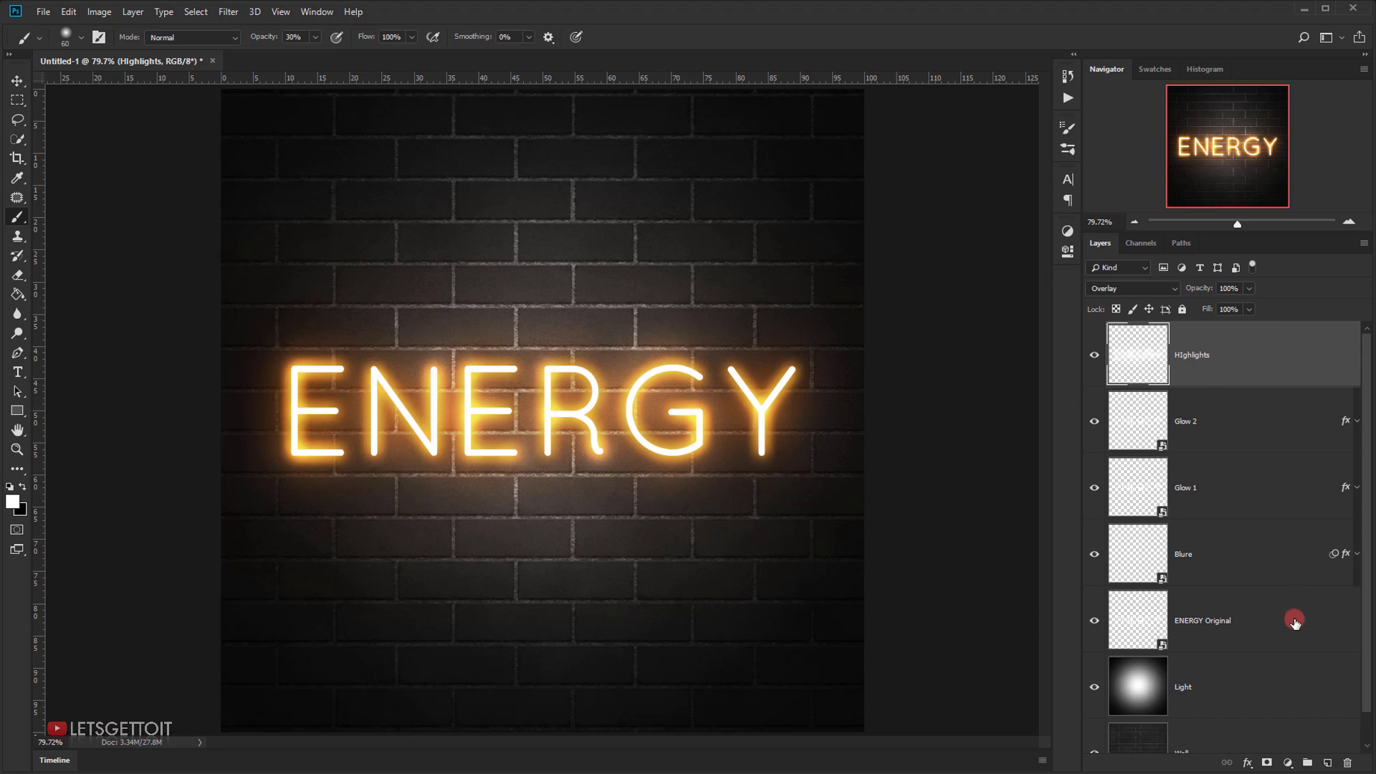
click(1223, 699)
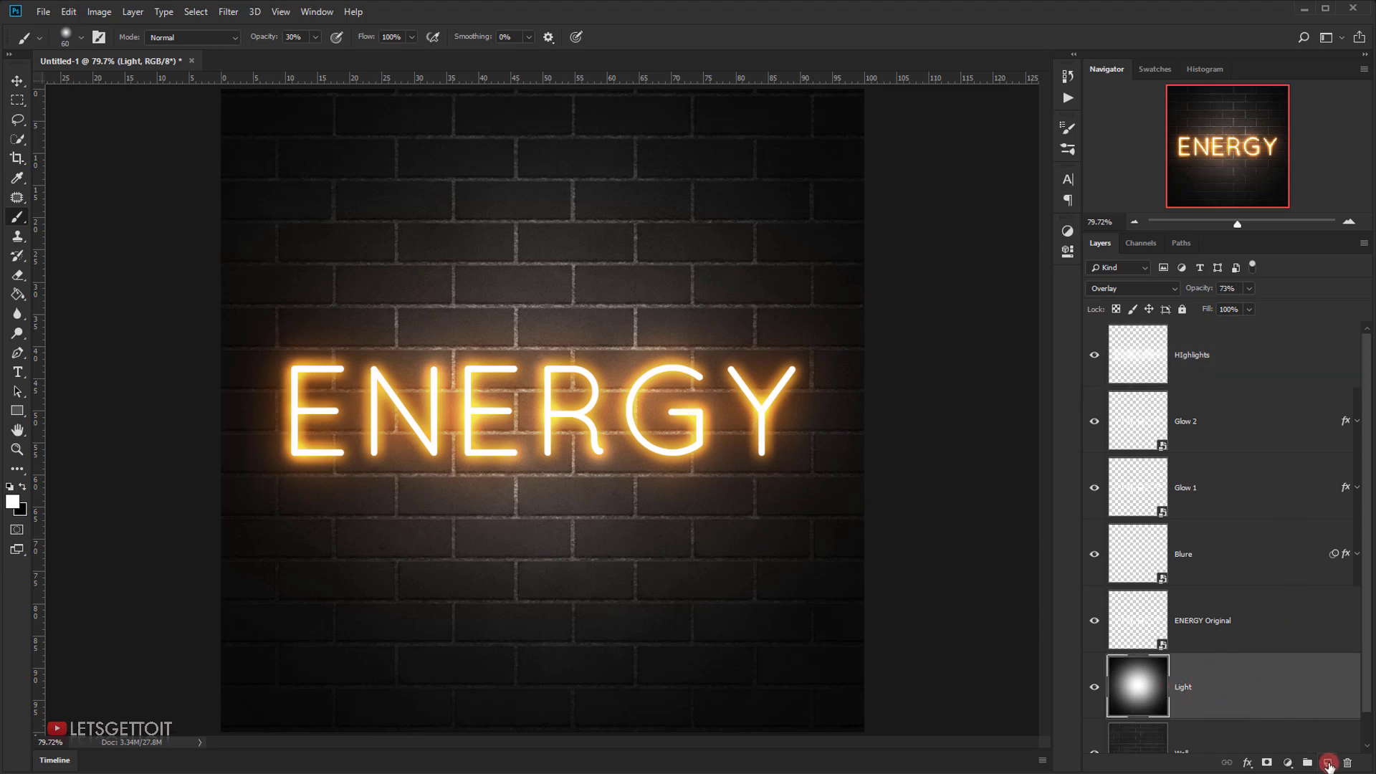
click(1329, 762)
double_click(1194, 687)
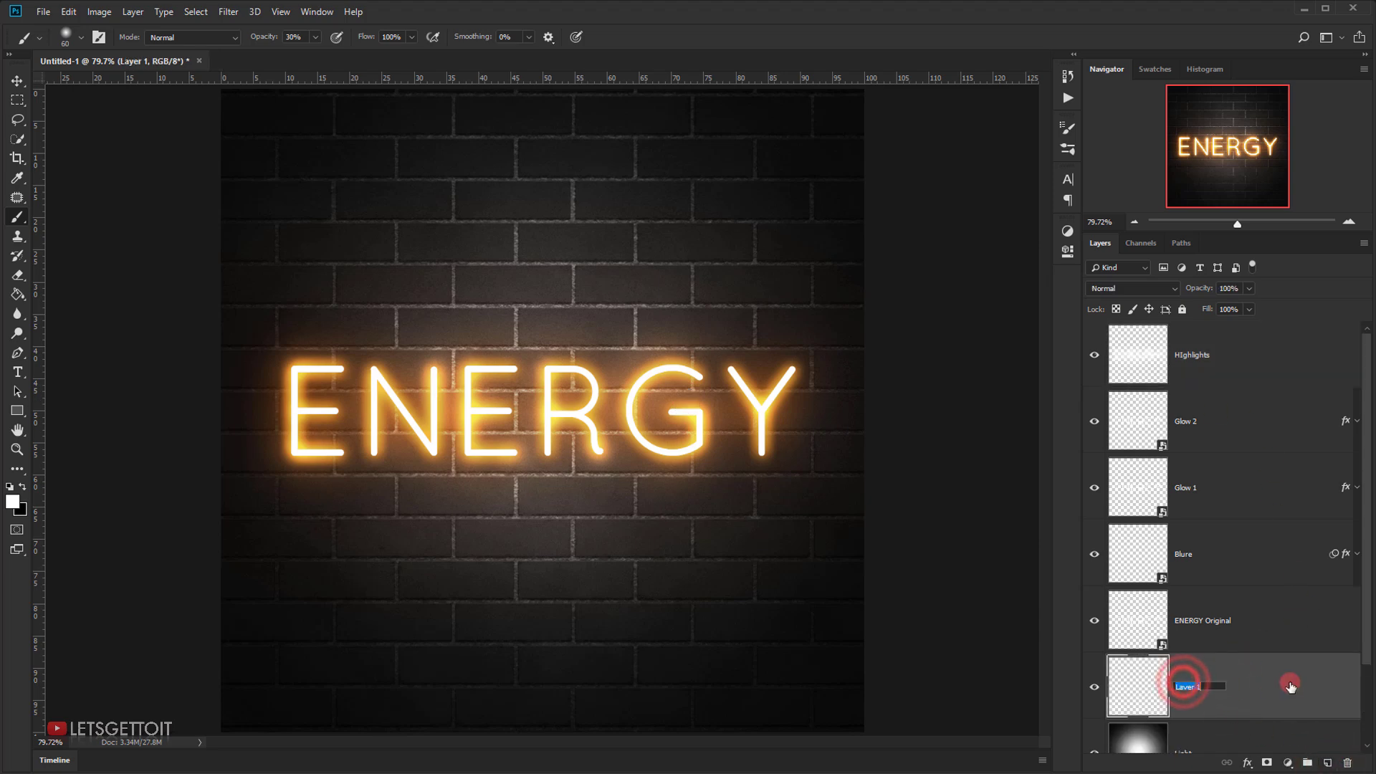
click(1334, 682)
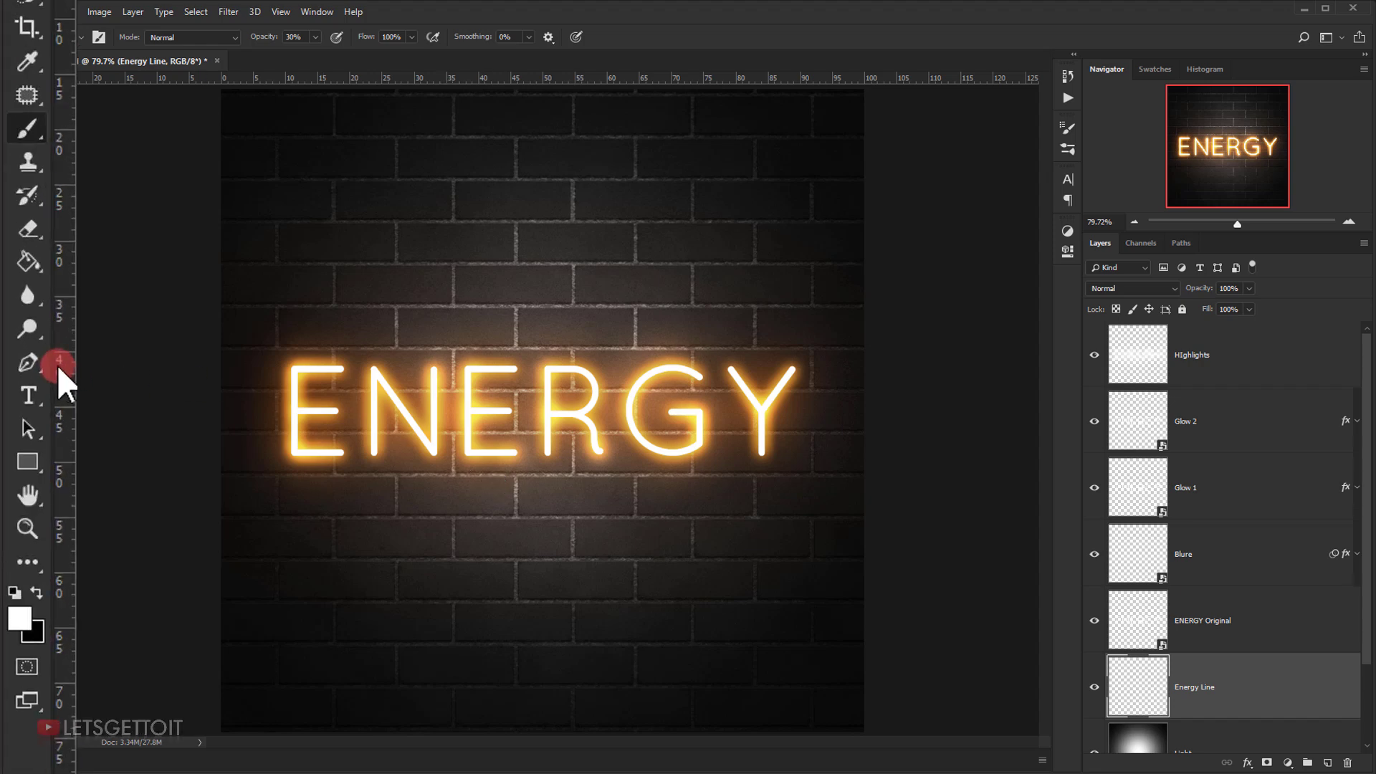
- Draw a curved Pen path from outside the canvas's left edge to the base of the first letter E
click(40, 360)
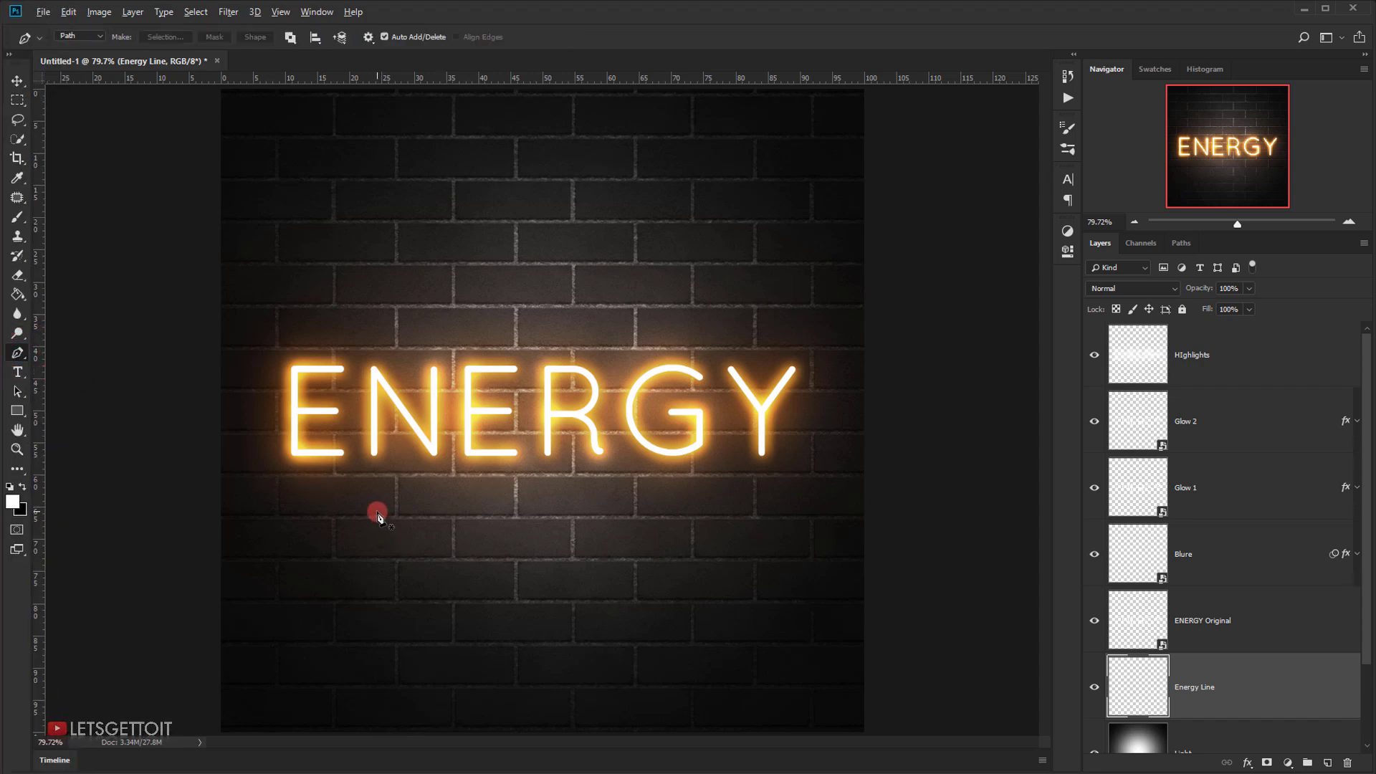
key(ctrl+minus)
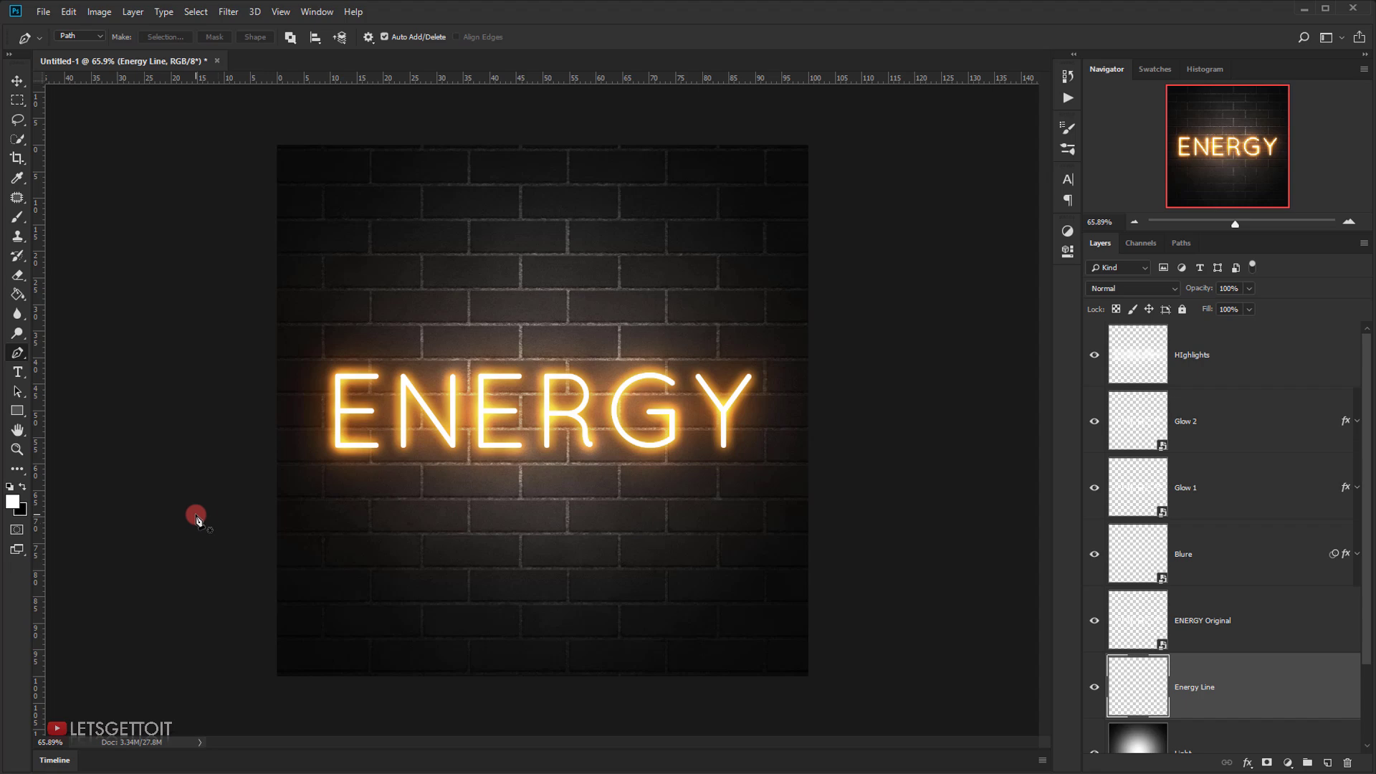
drag(186, 516, 199, 516)
drag(220, 518, 217, 509)
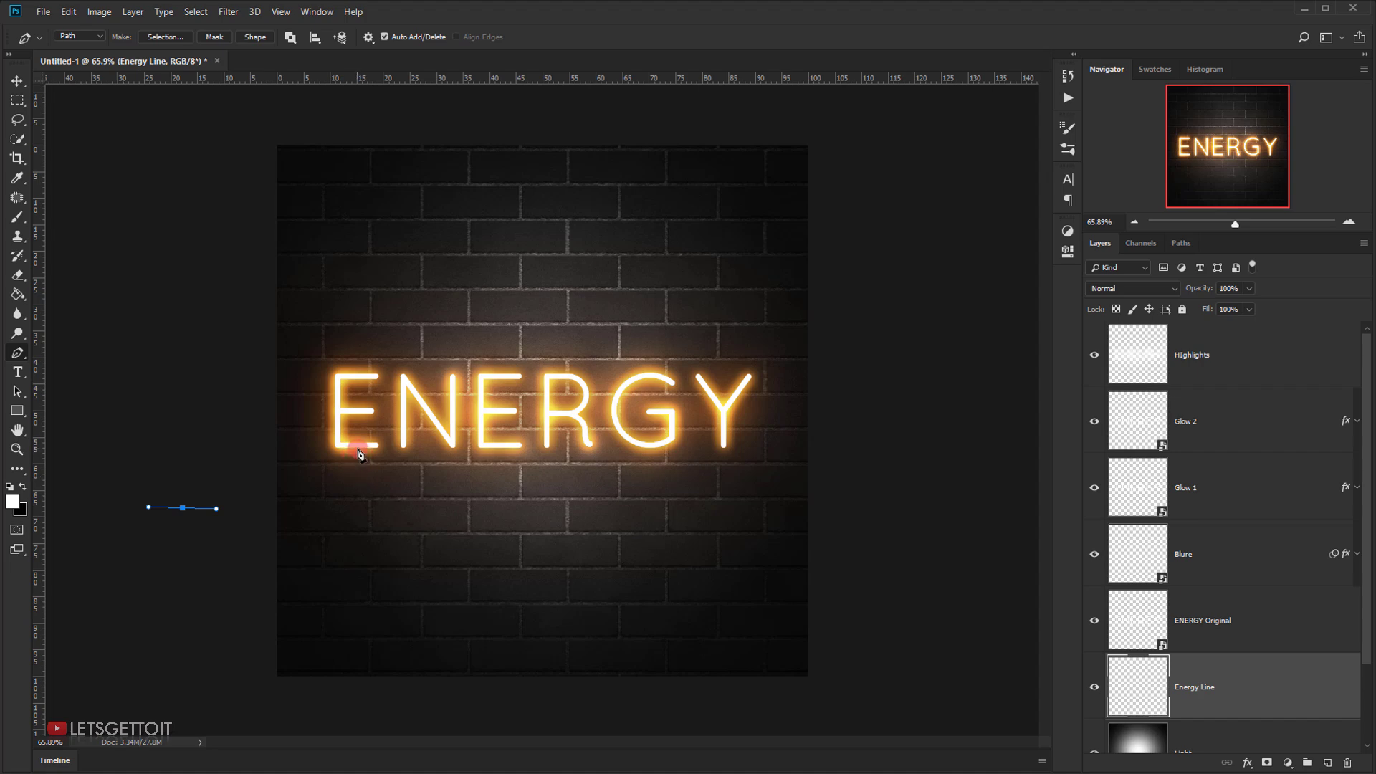
drag(360, 449, 394, 366)
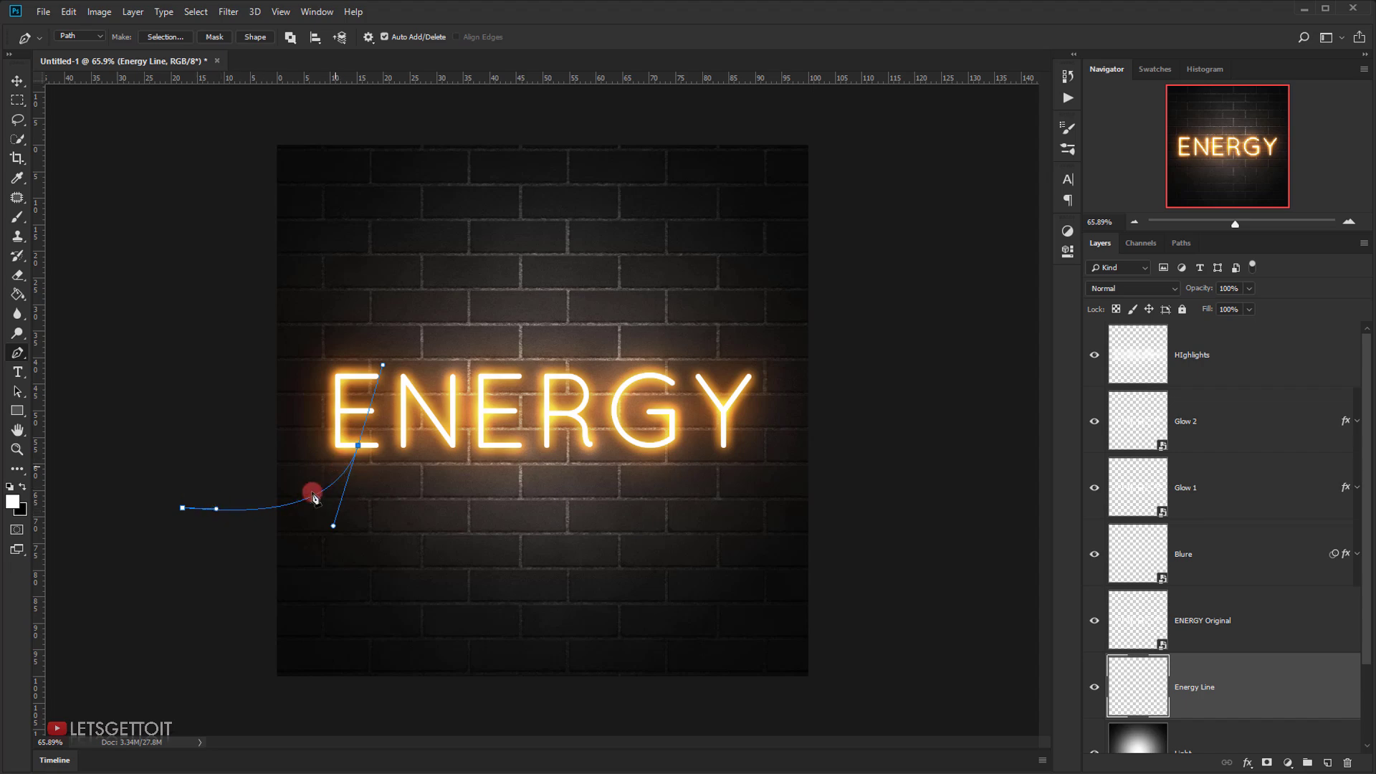
- Adjust the curve of the cable path by repositioning its outer anchor point and tilting its direction handle
click(340, 475)
click(341, 475)
click(255, 509)
click(216, 509)
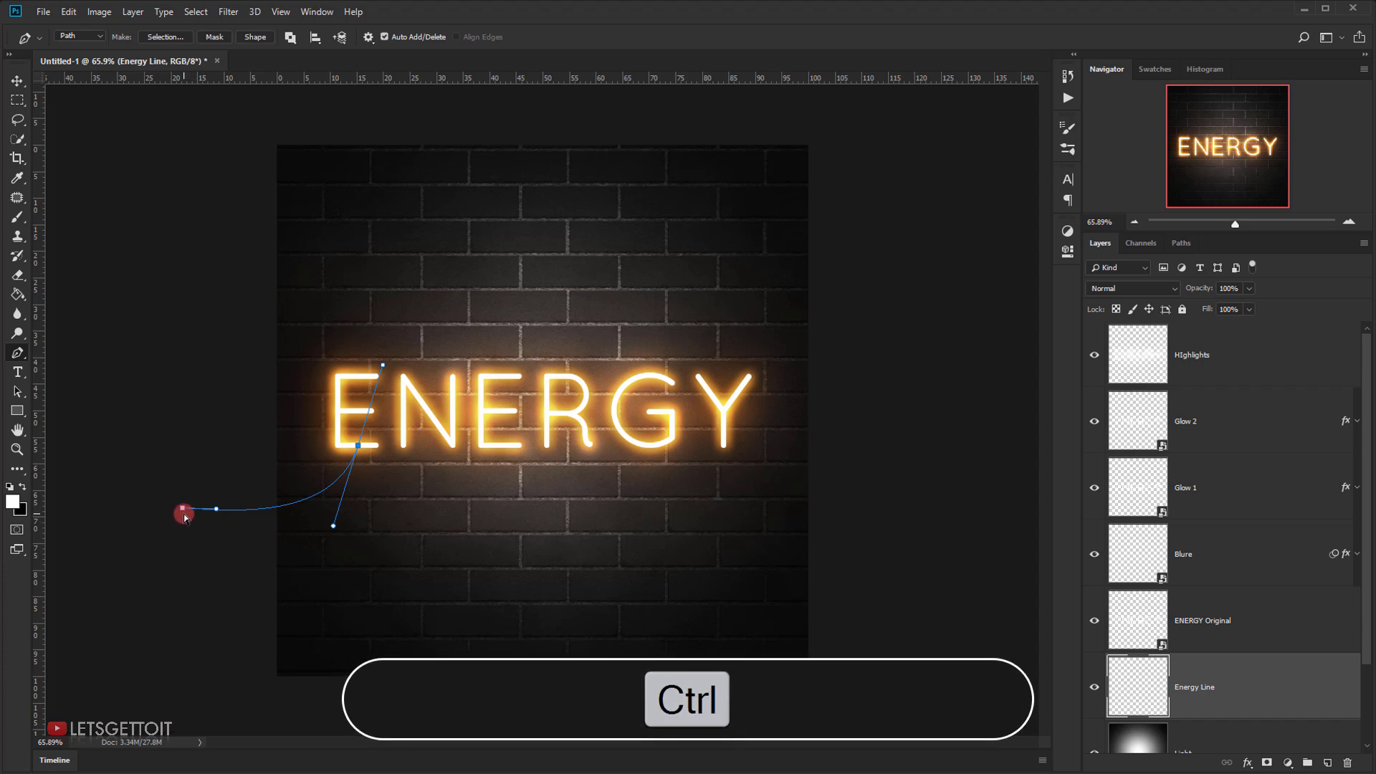
mouse_move(183, 512)
mouse_down()
mouse_move(183, 495)
mouse_move(192, 514)
mouse_move(191, 502)
mouse_move(225, 501)
mouse_move(227, 513)
mouse_up()
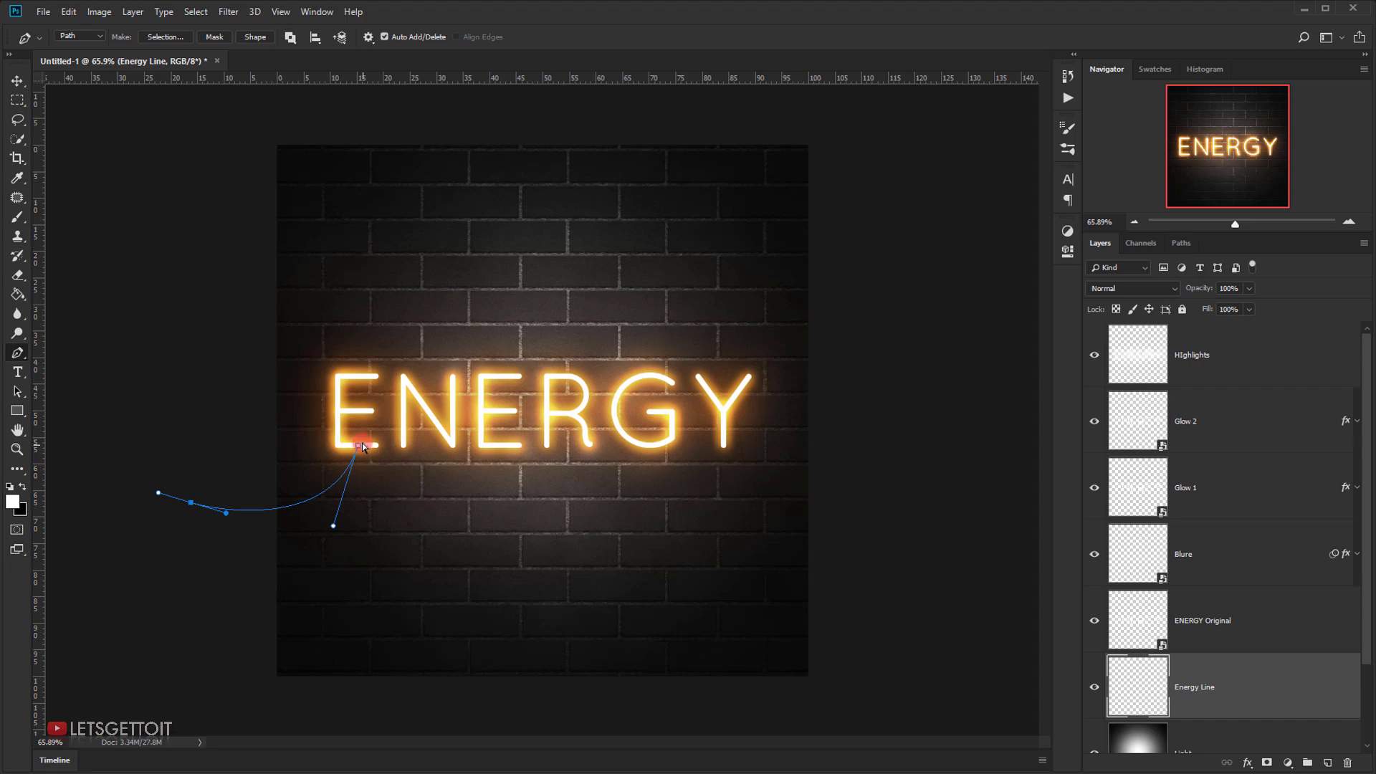
drag(359, 450, 334, 490)
scroll(333, 489, up, 1)
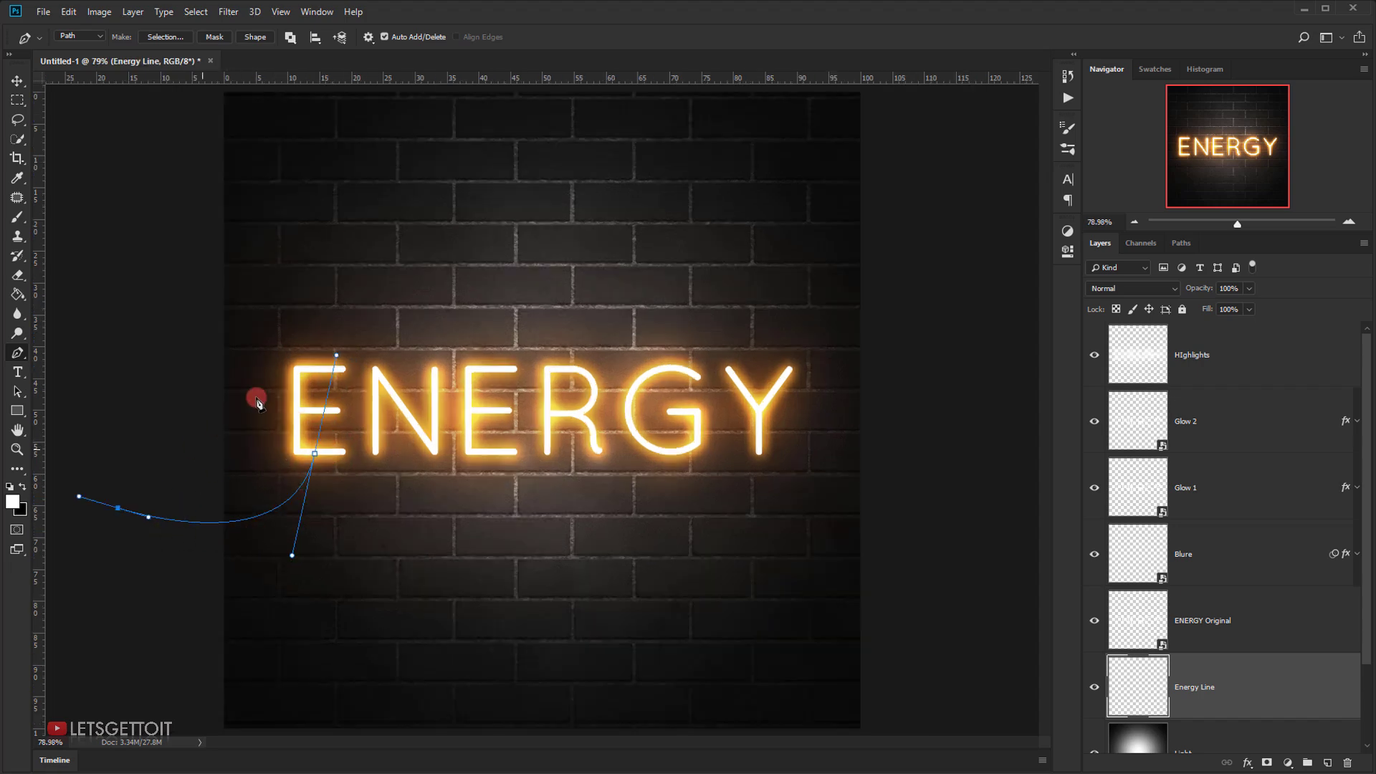
- Set up the brush at 7 px size with full hardness and 100% opacity
click(18, 215)
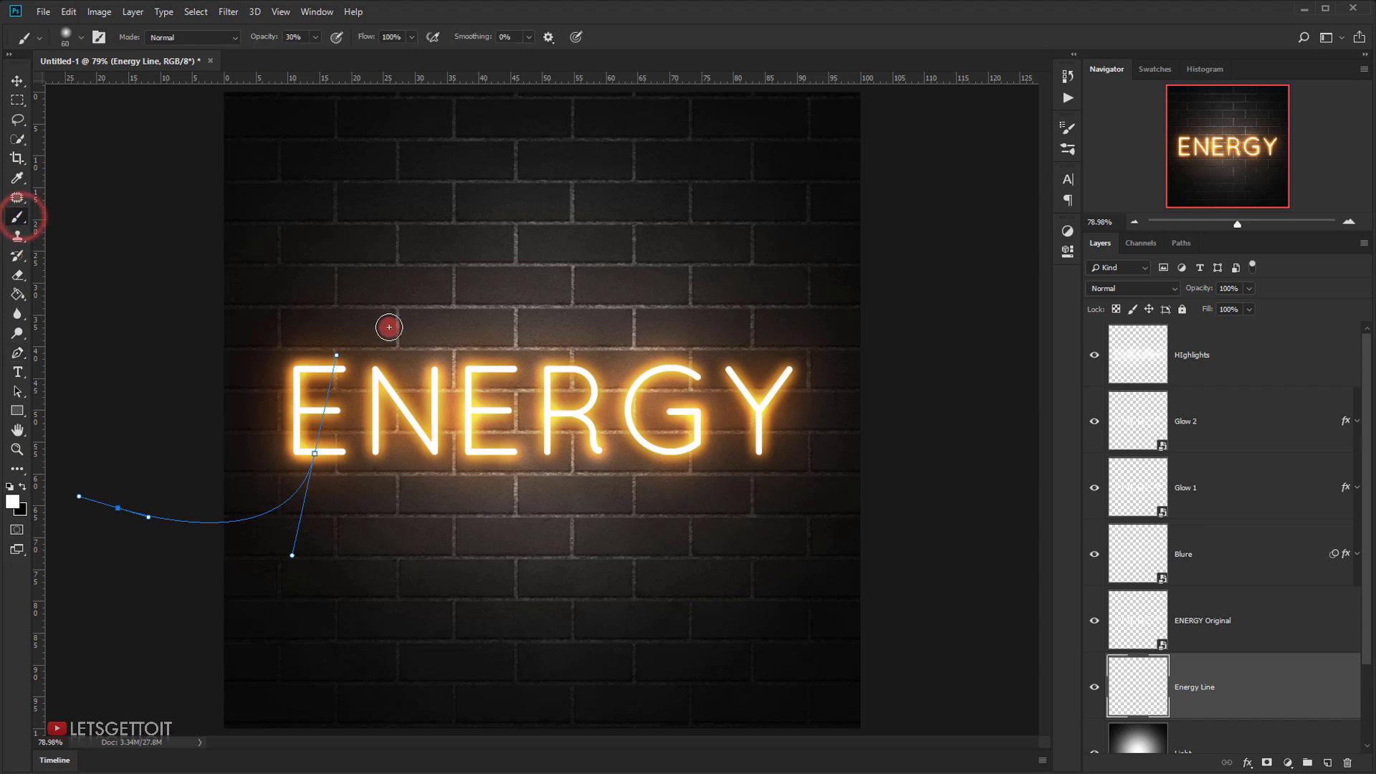
right_click(486, 223)
click(636, 208)
double_click(656, 200)
text(7)
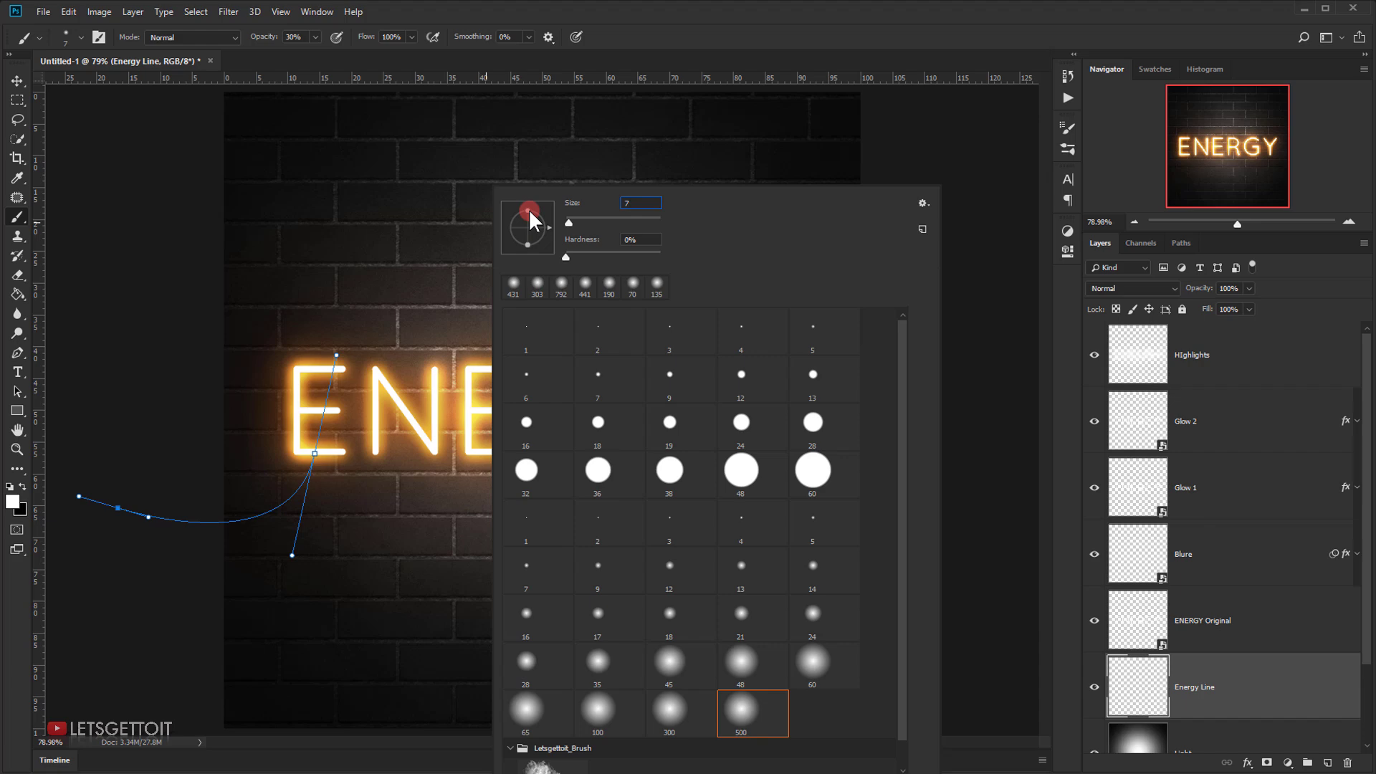
drag(566, 256, 694, 244)
drag(259, 41, 392, 42)
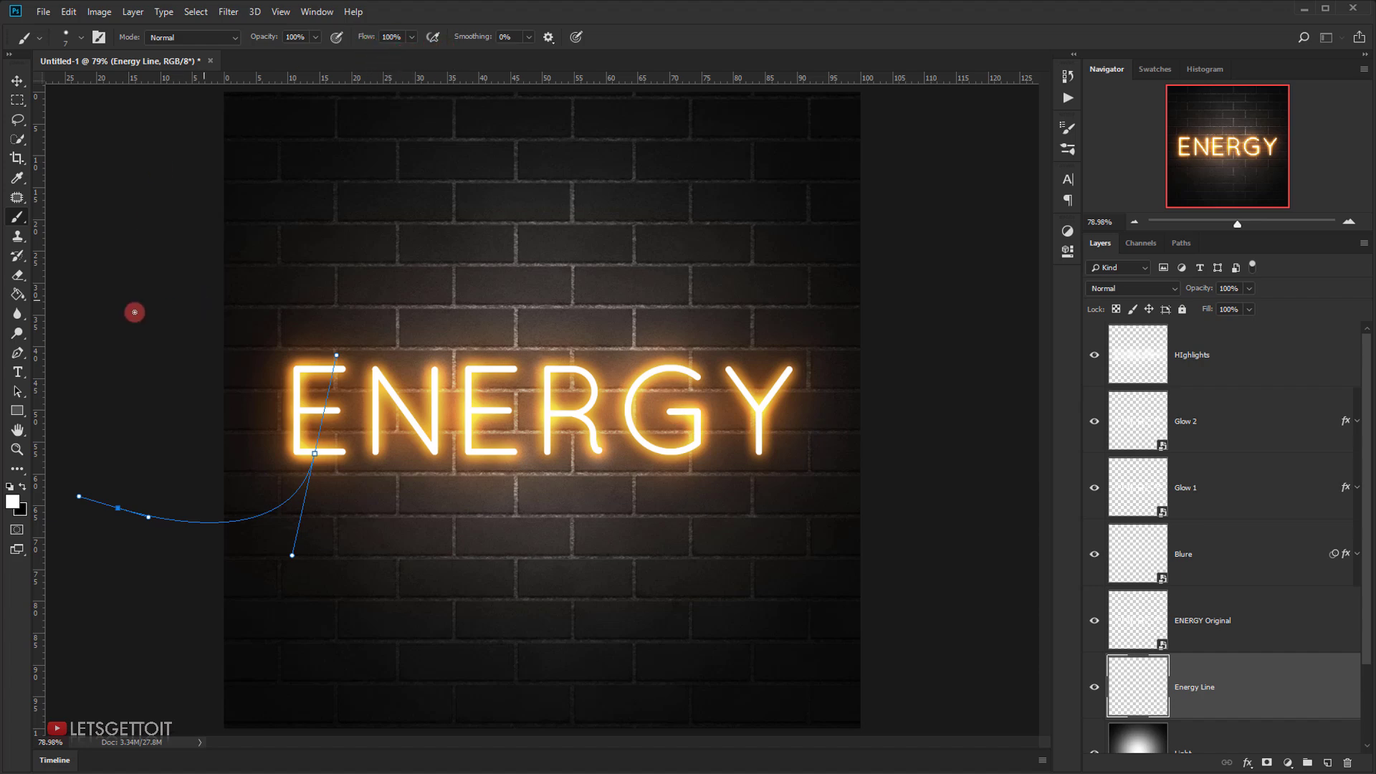
- Stroke the curved path with the Brush on the Energy Line layer, leaving Simulate Pressure off
click(21, 354)
click(1292, 721)
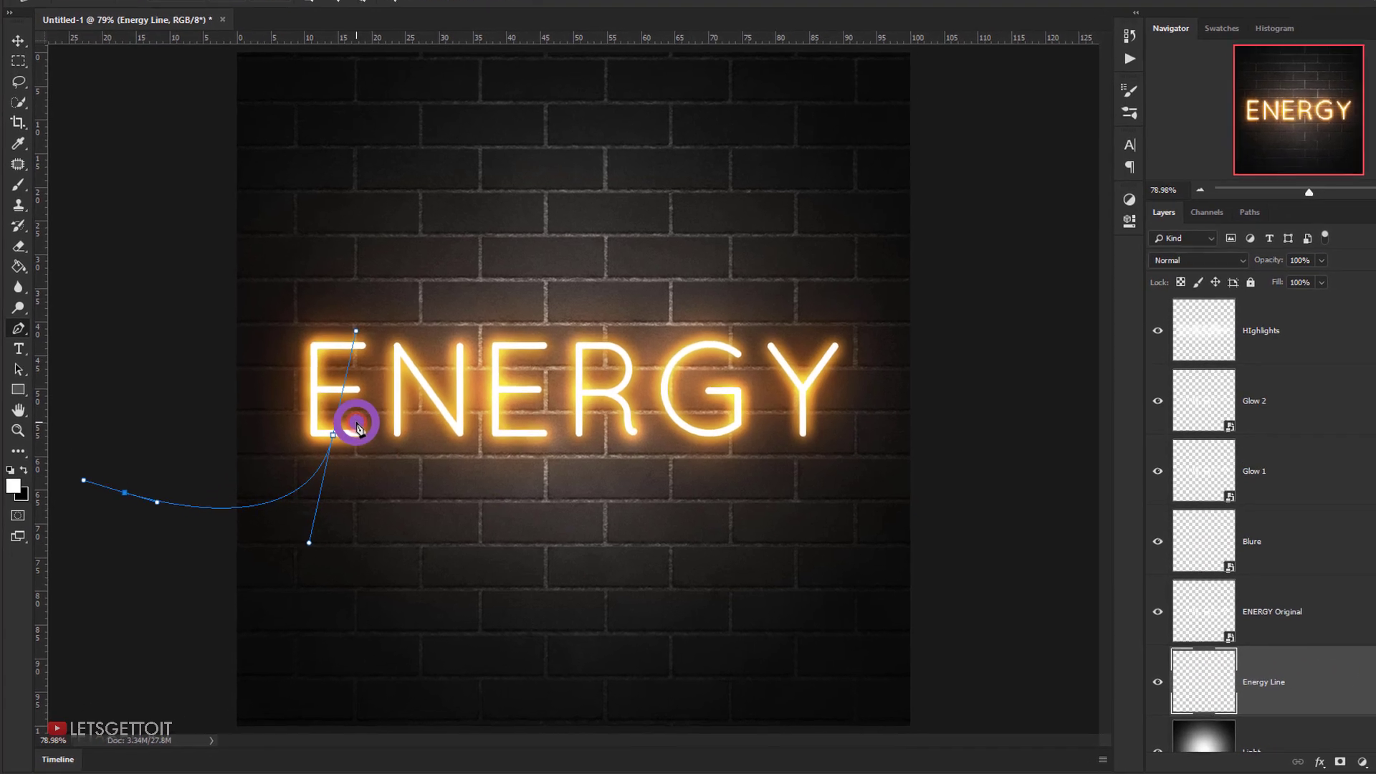
right_click(338, 443)
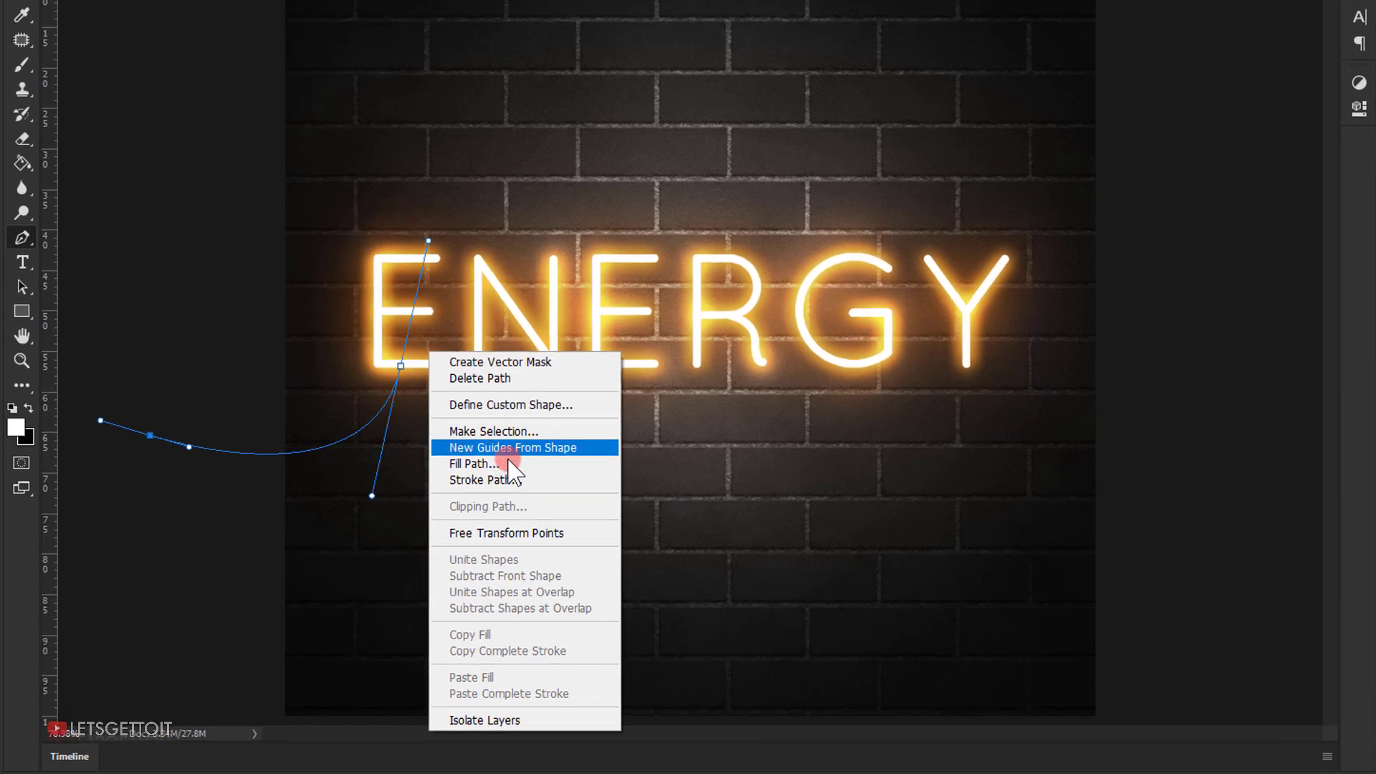
click(501, 480)
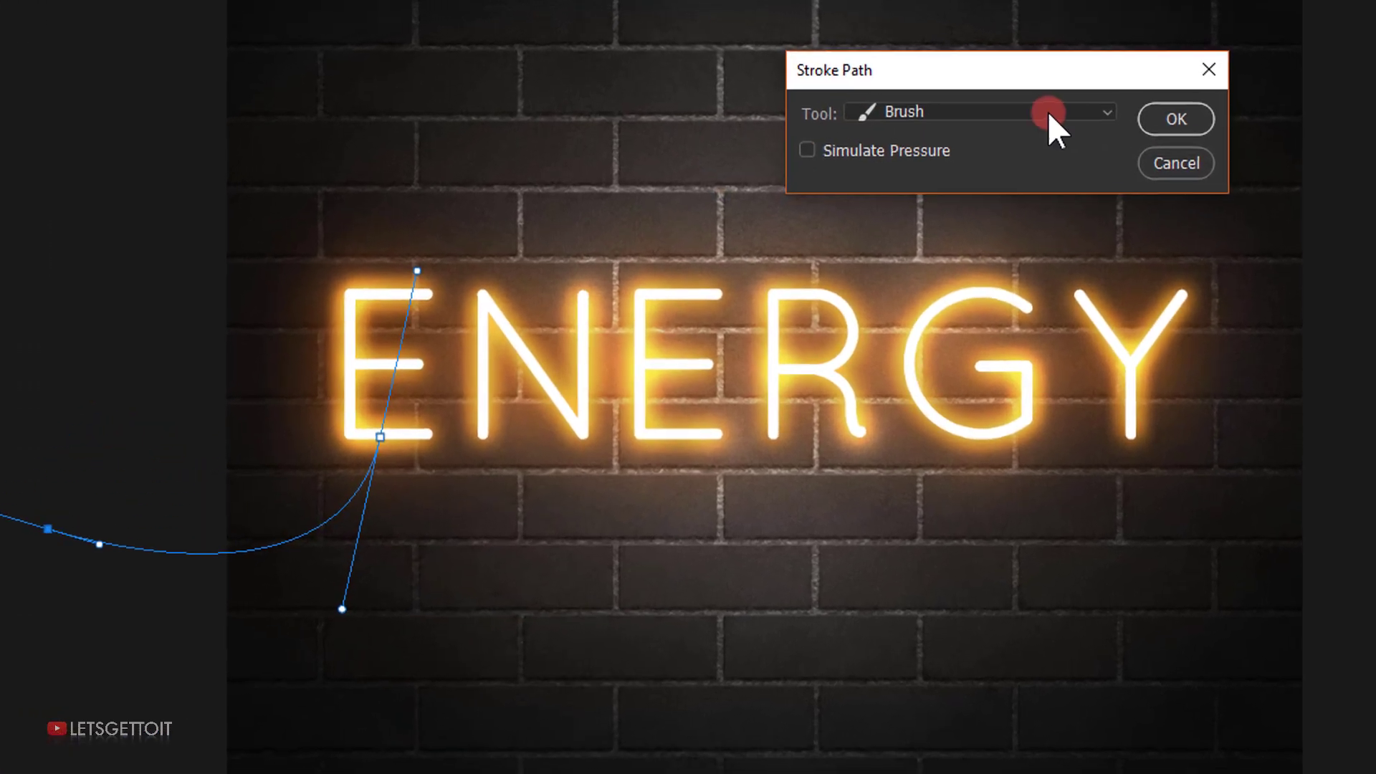
click(1048, 111)
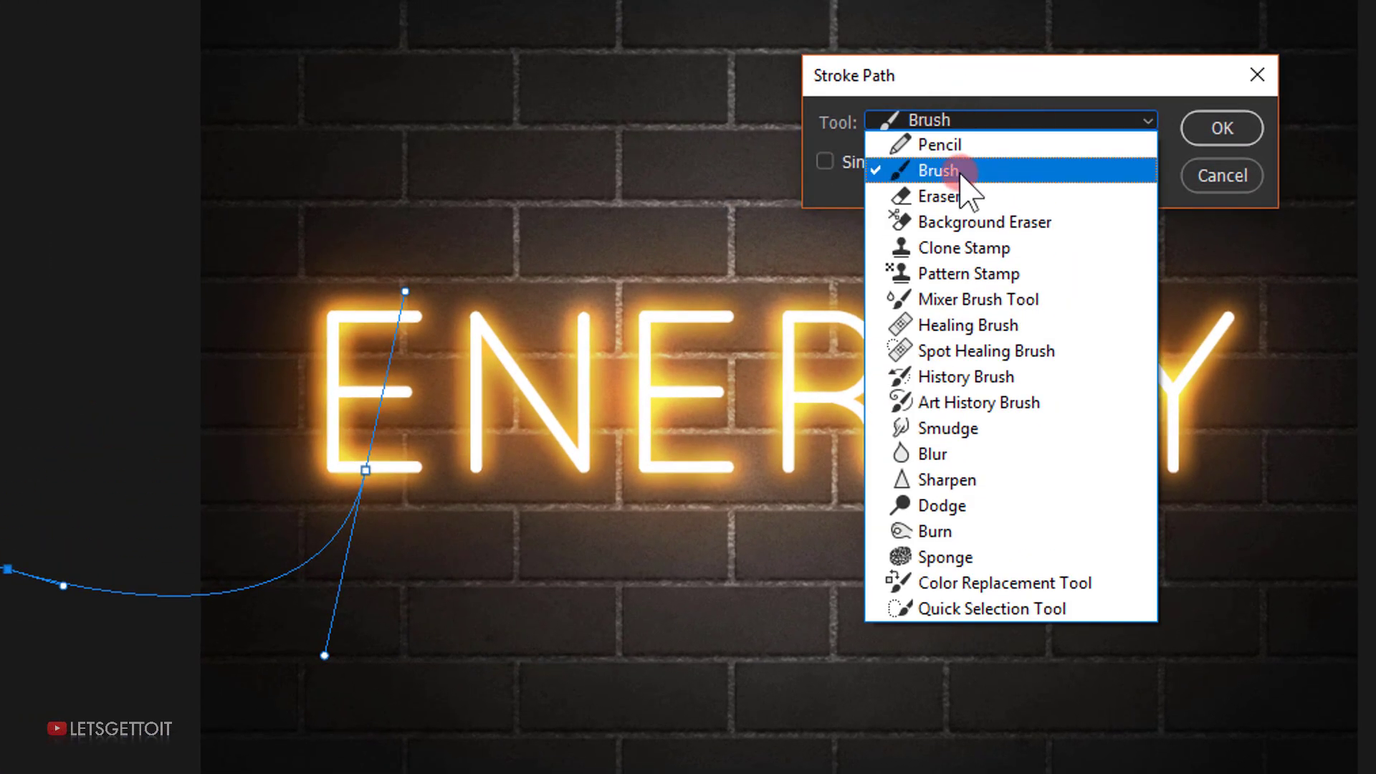
click(957, 171)
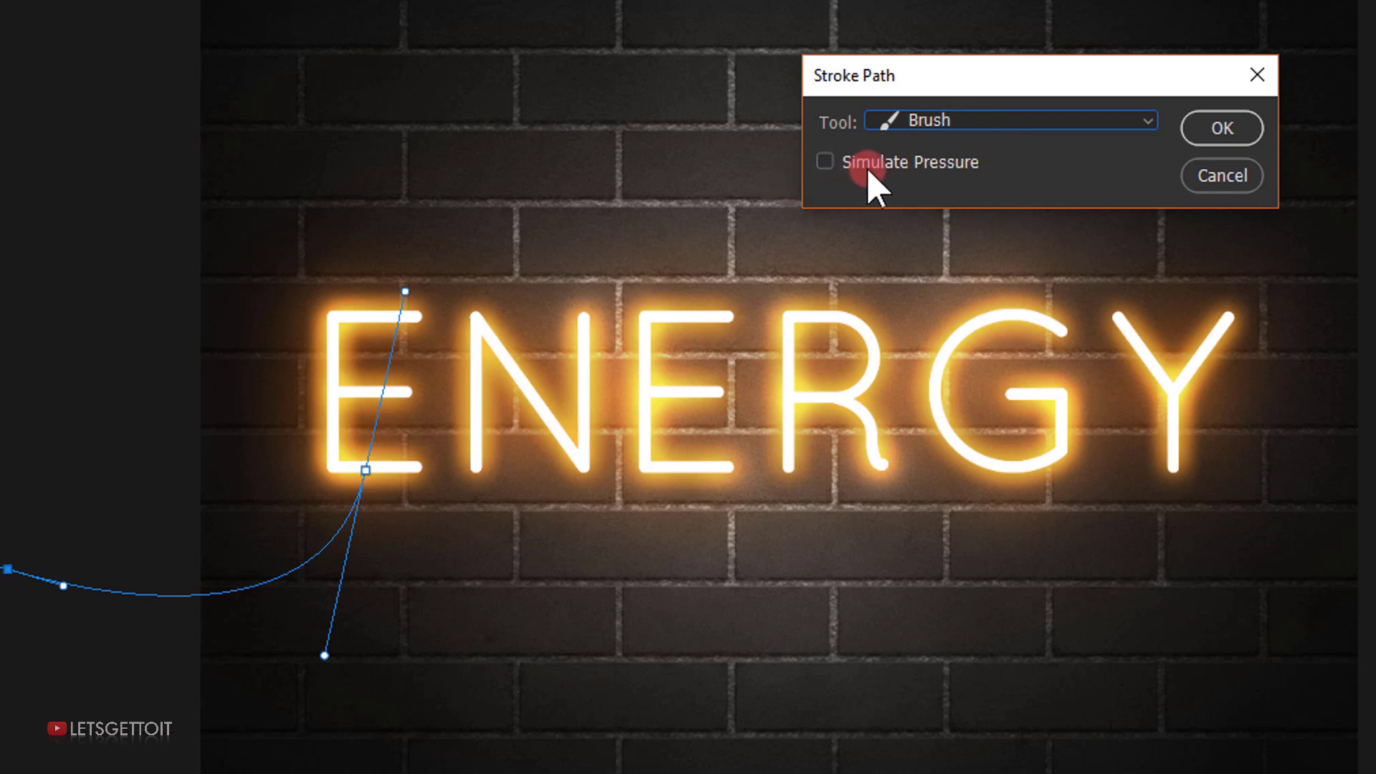
click(1240, 129)
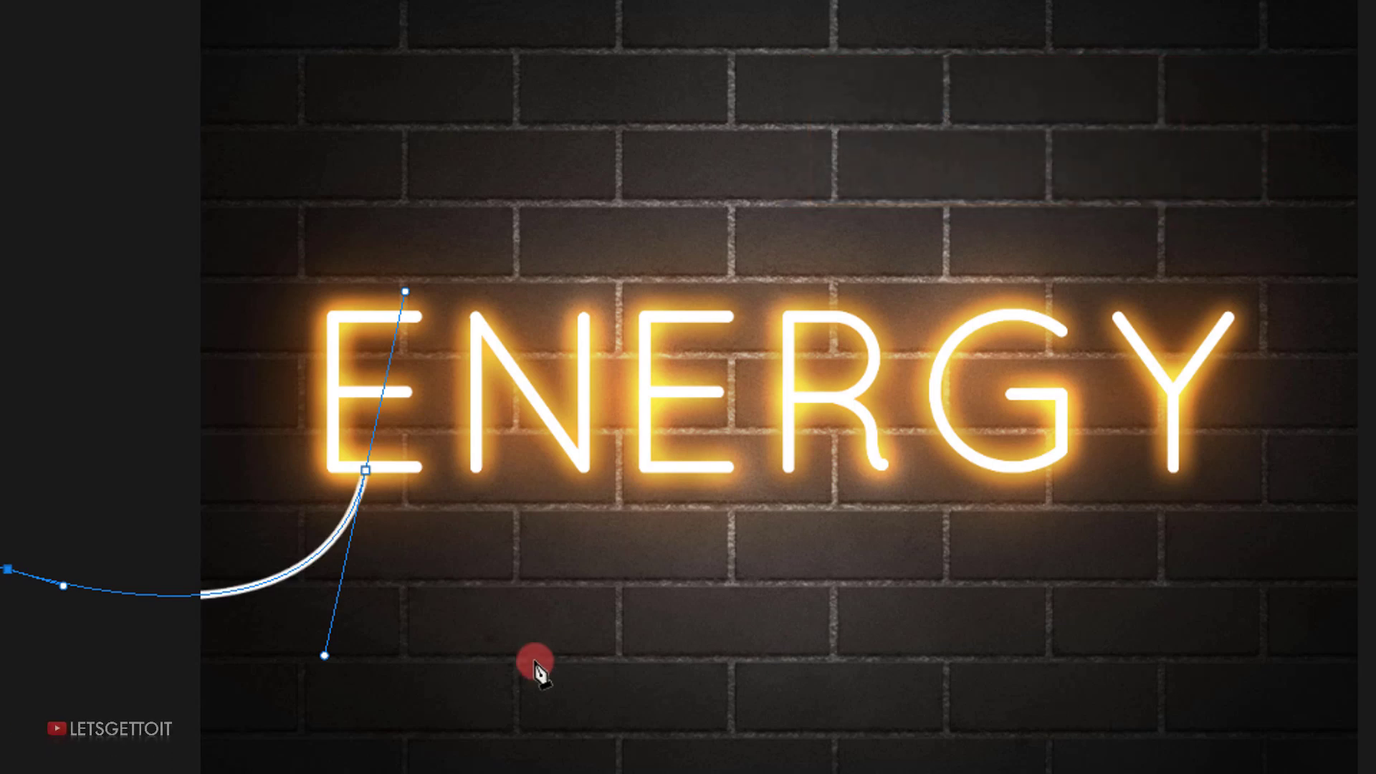
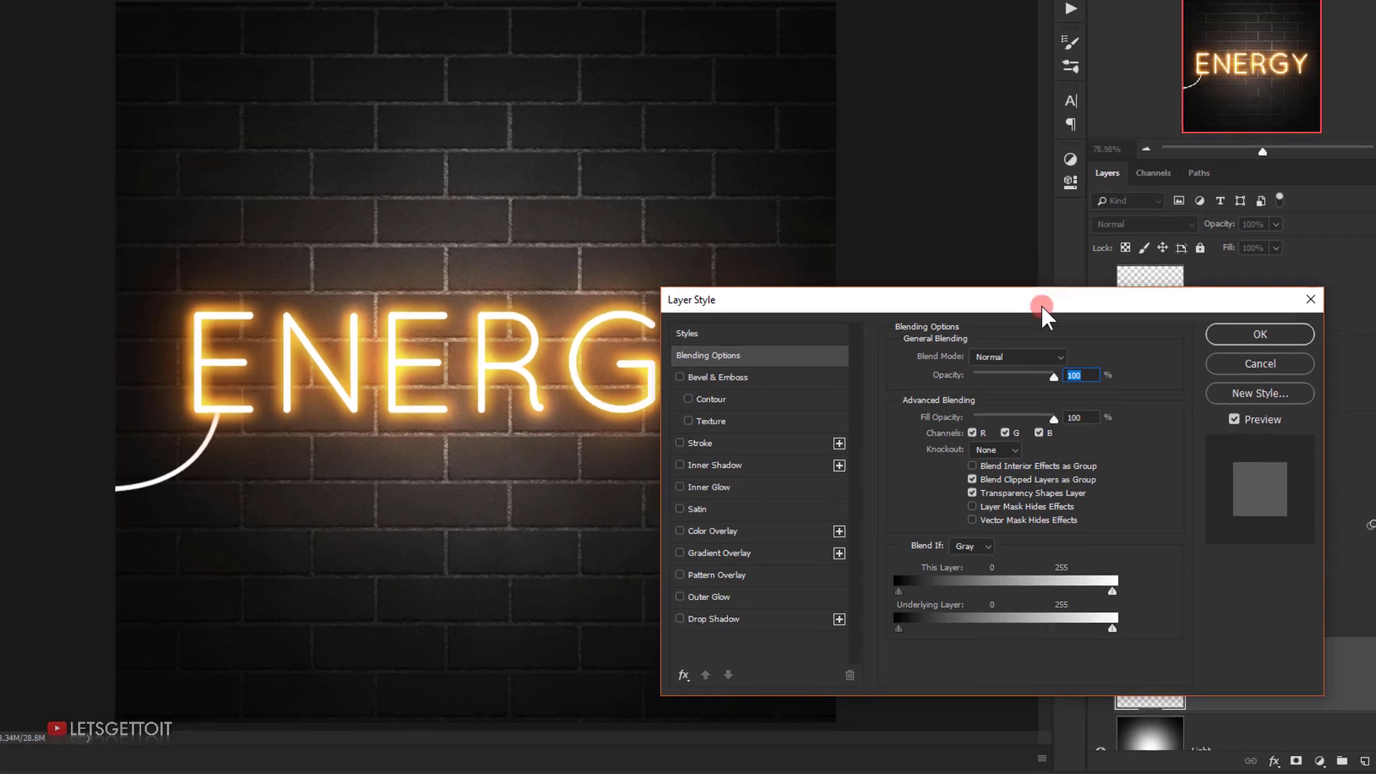
- Add a Color Overlay to the Energy Line layer in dark grey 222222
click(695, 513)
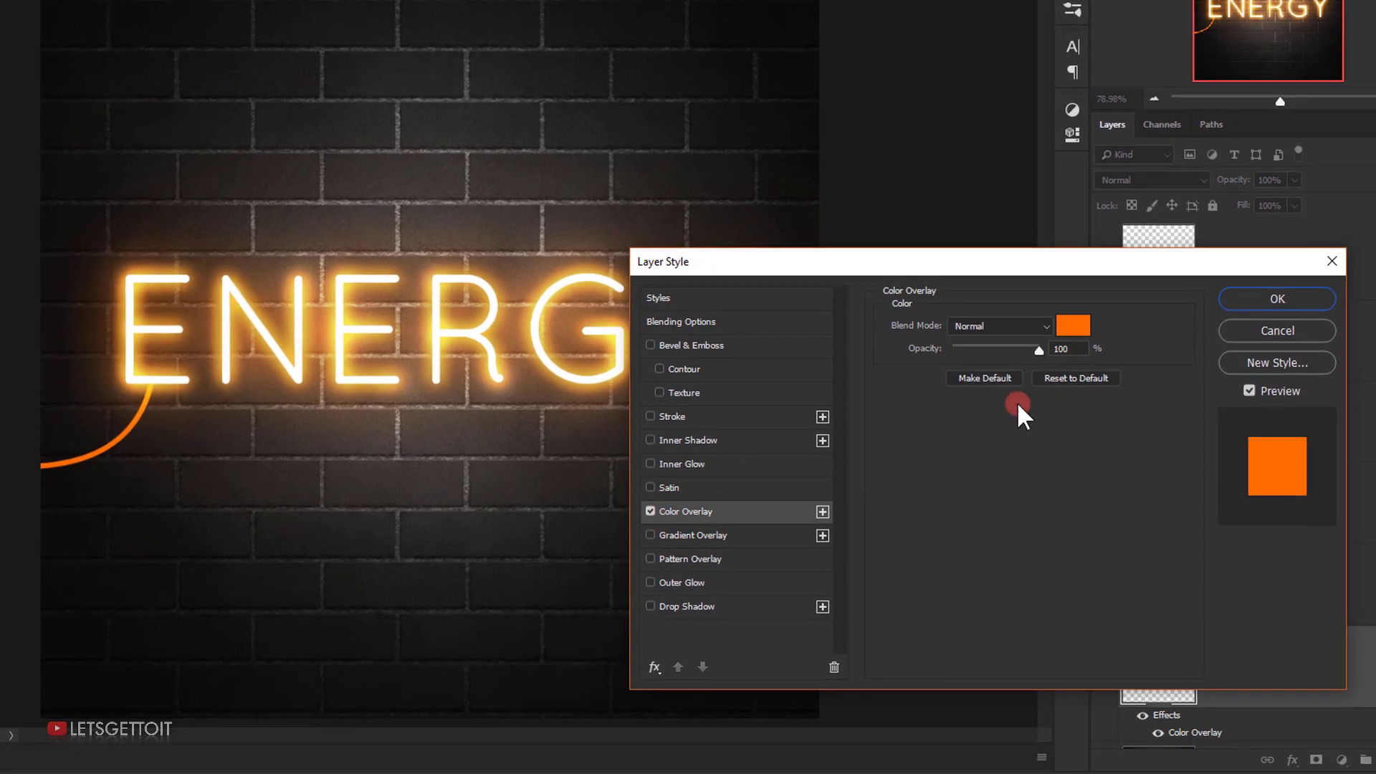
click(1077, 323)
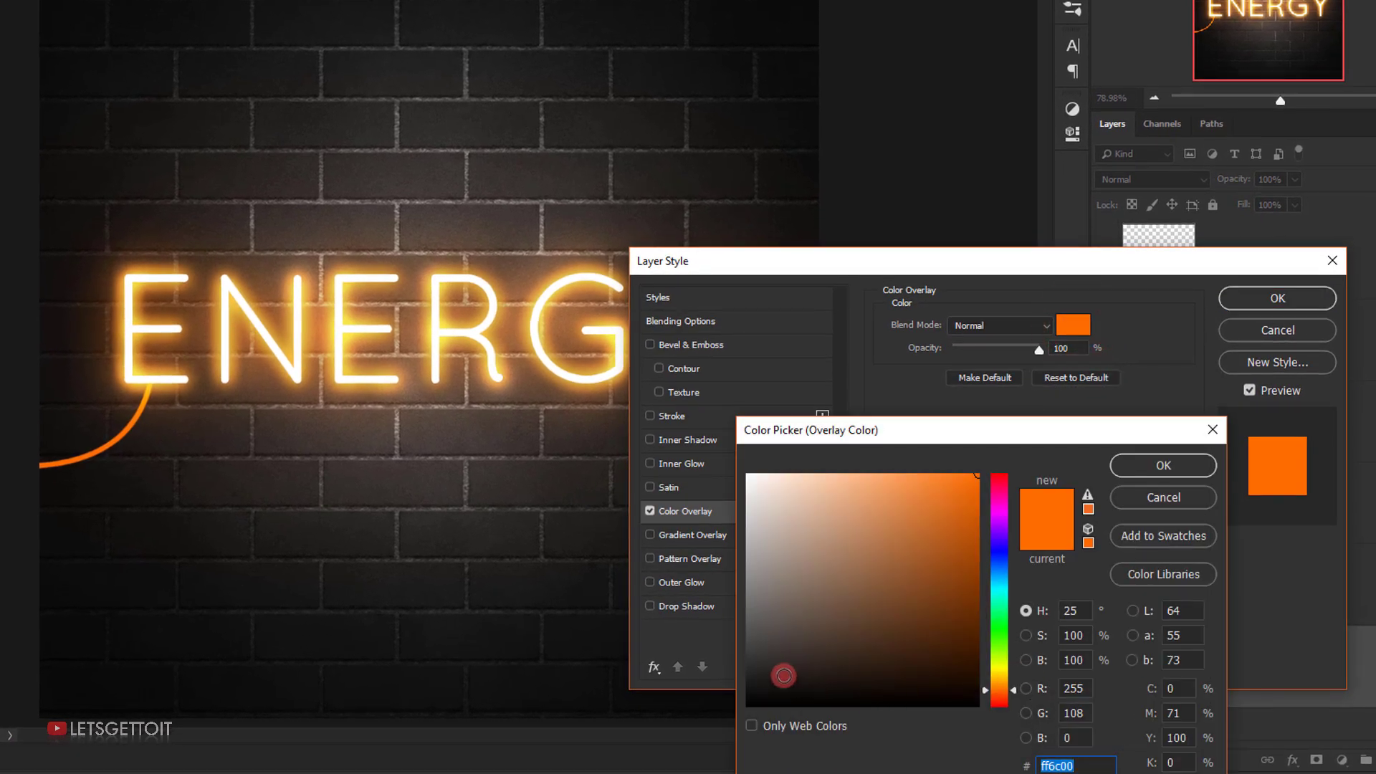
mouse_move(758, 669)
mouse_down()
mouse_move(748, 687)
mouse_move(749, 675)
mouse_up()
click(147, 423)
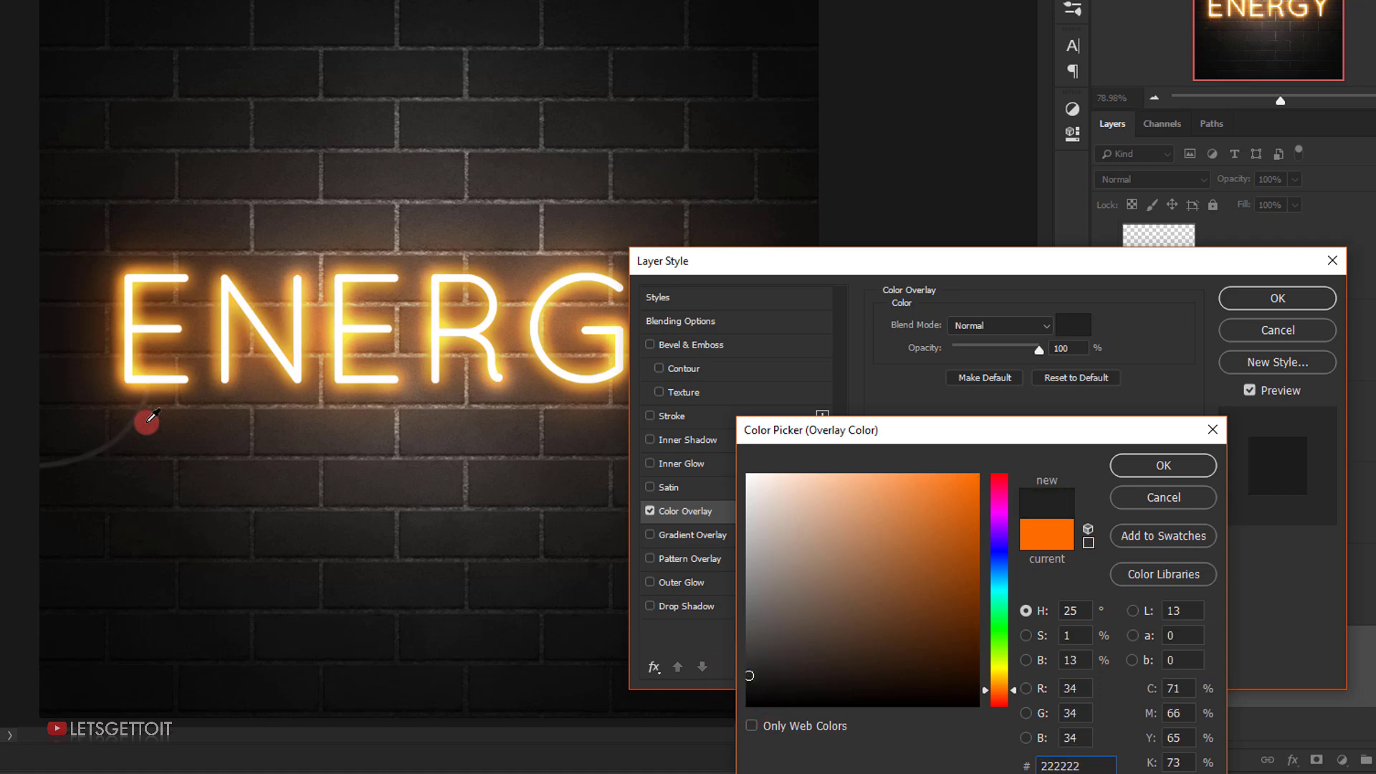
click(1161, 459)
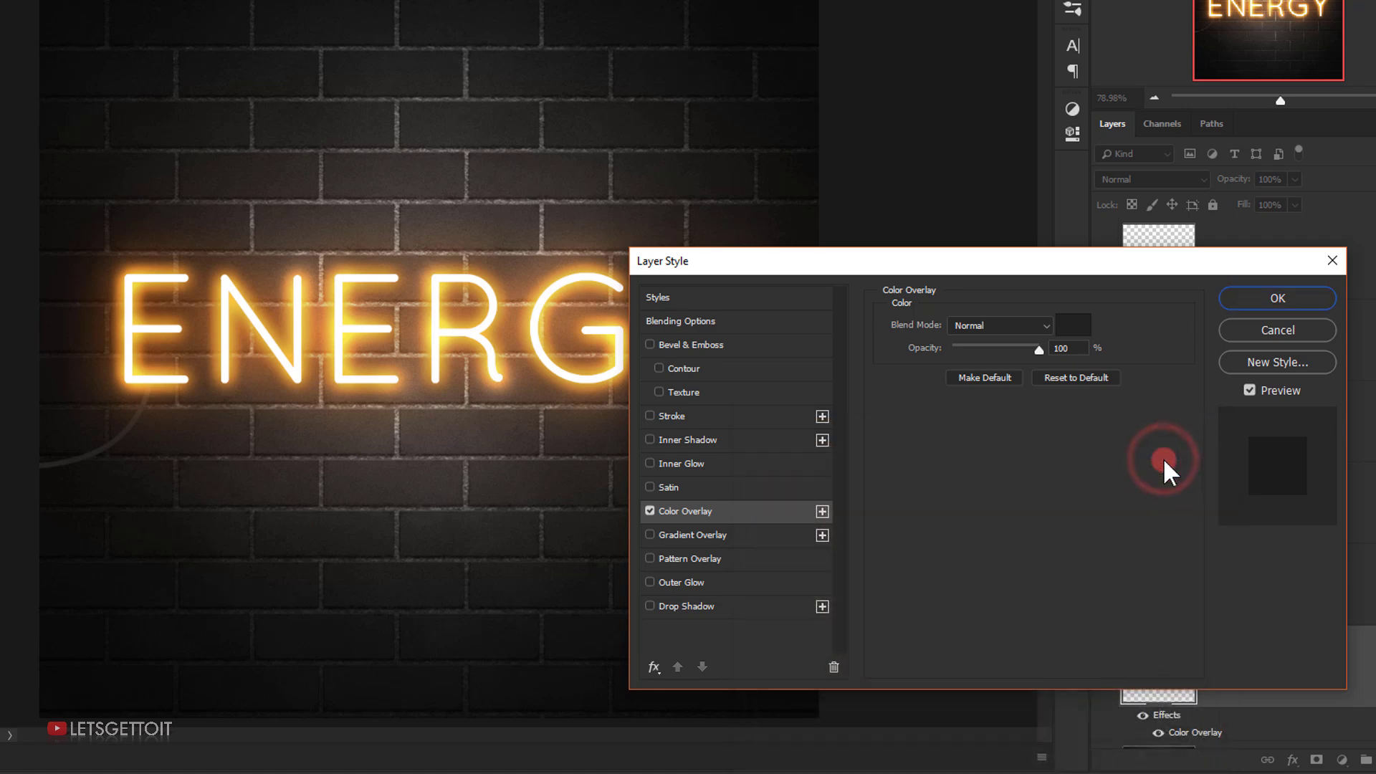
- Enable a smooth Inner Bevel of 9 px on the line, with global light off and highlight opacity at 35%
click(691, 343)
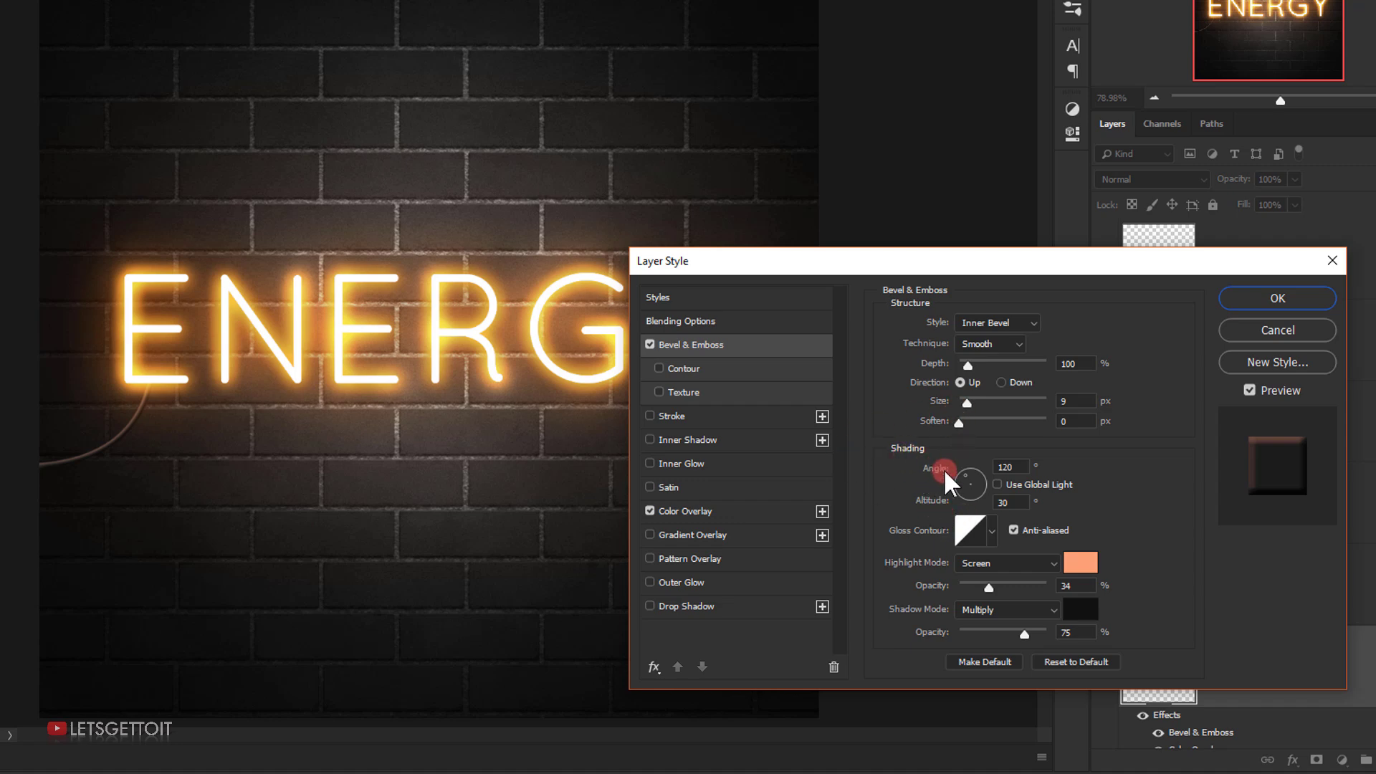
click(998, 485)
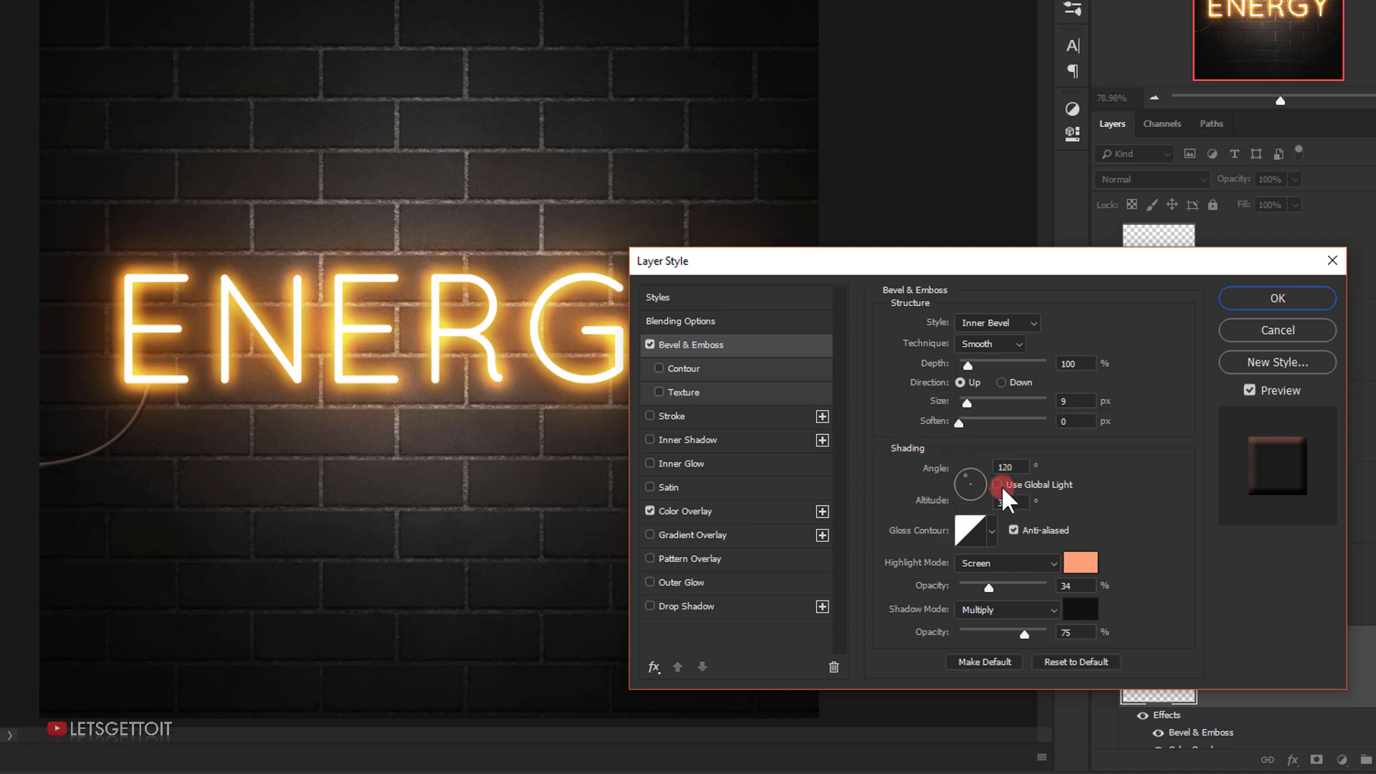
click(1021, 503)
click(988, 588)
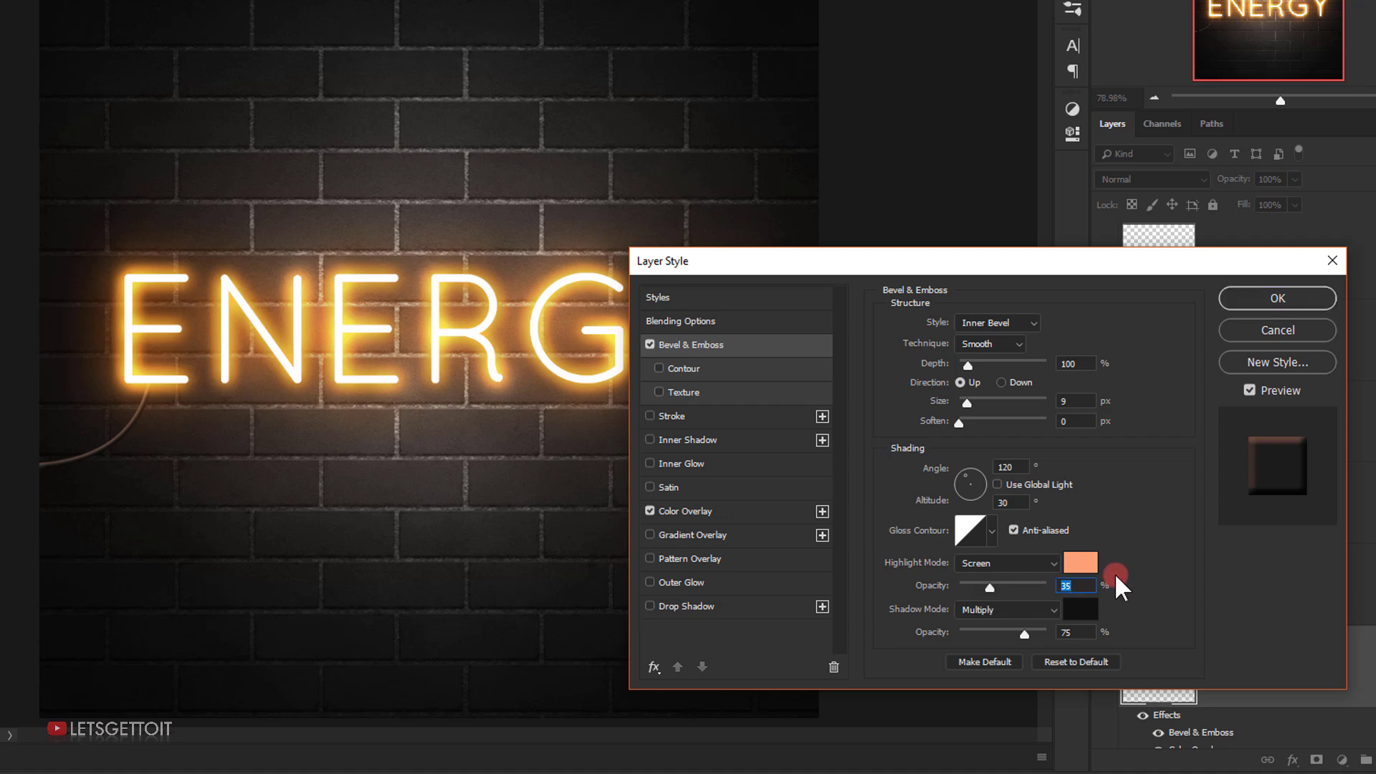
- Change the bevel's highlight colour to orange ec9b53
click(1081, 564)
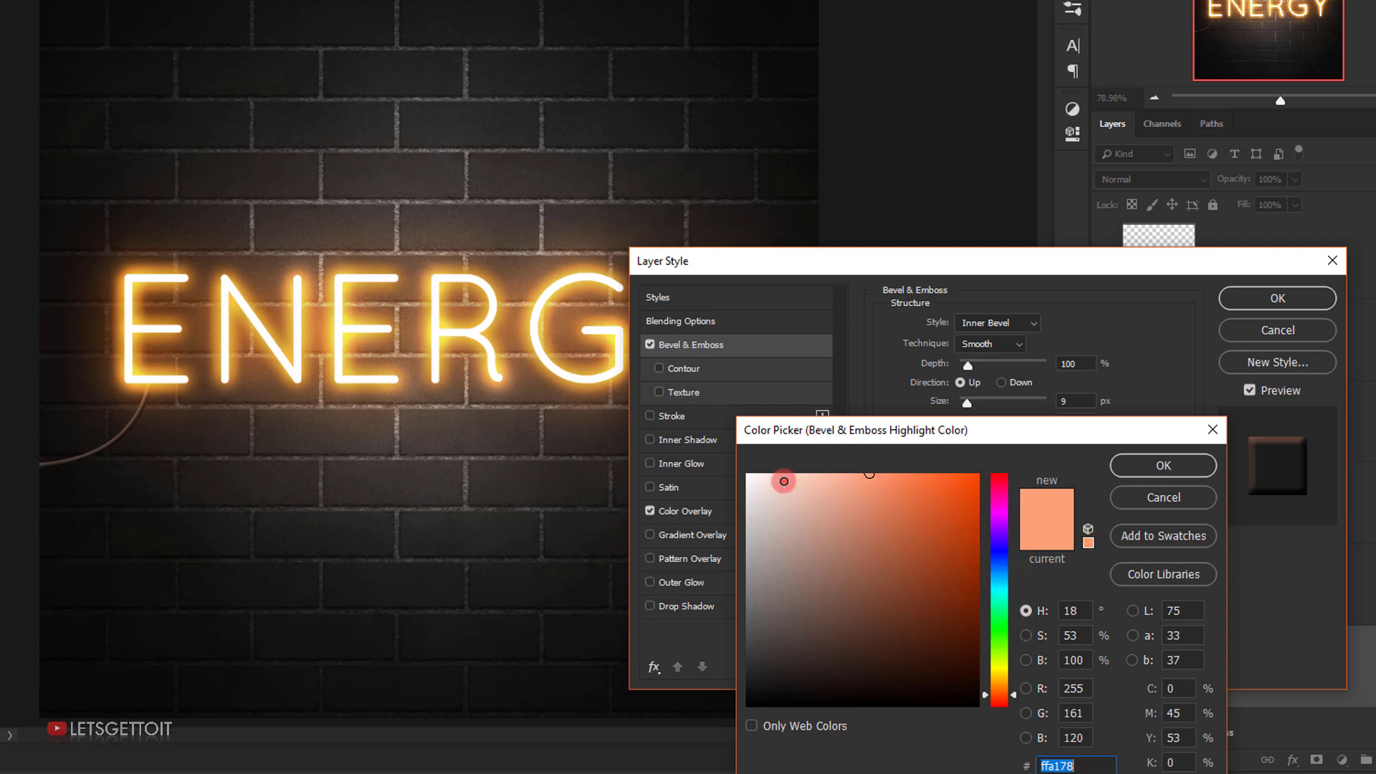
click(773, 471)
drag(828, 481, 858, 481)
click(1009, 688)
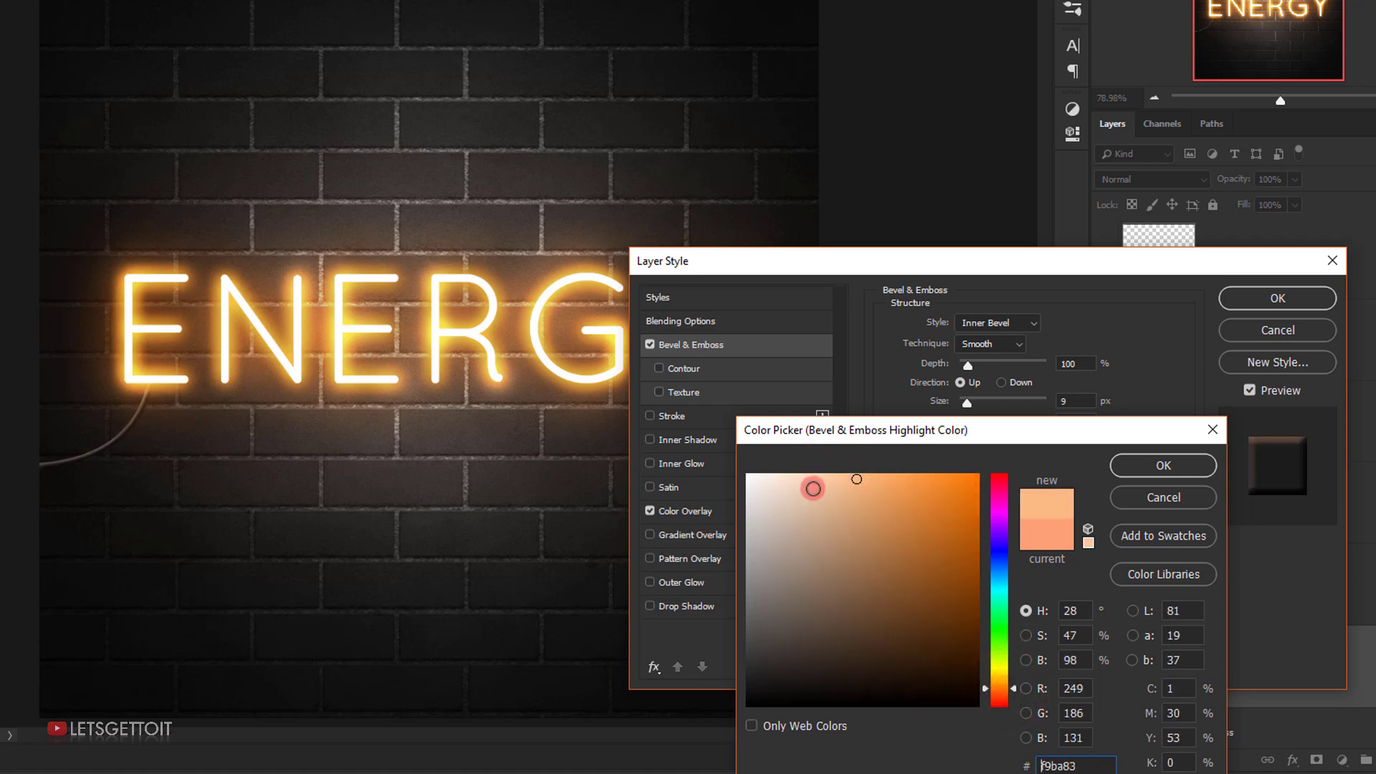
click(871, 494)
drag(872, 494, 897, 491)
click(1193, 473)
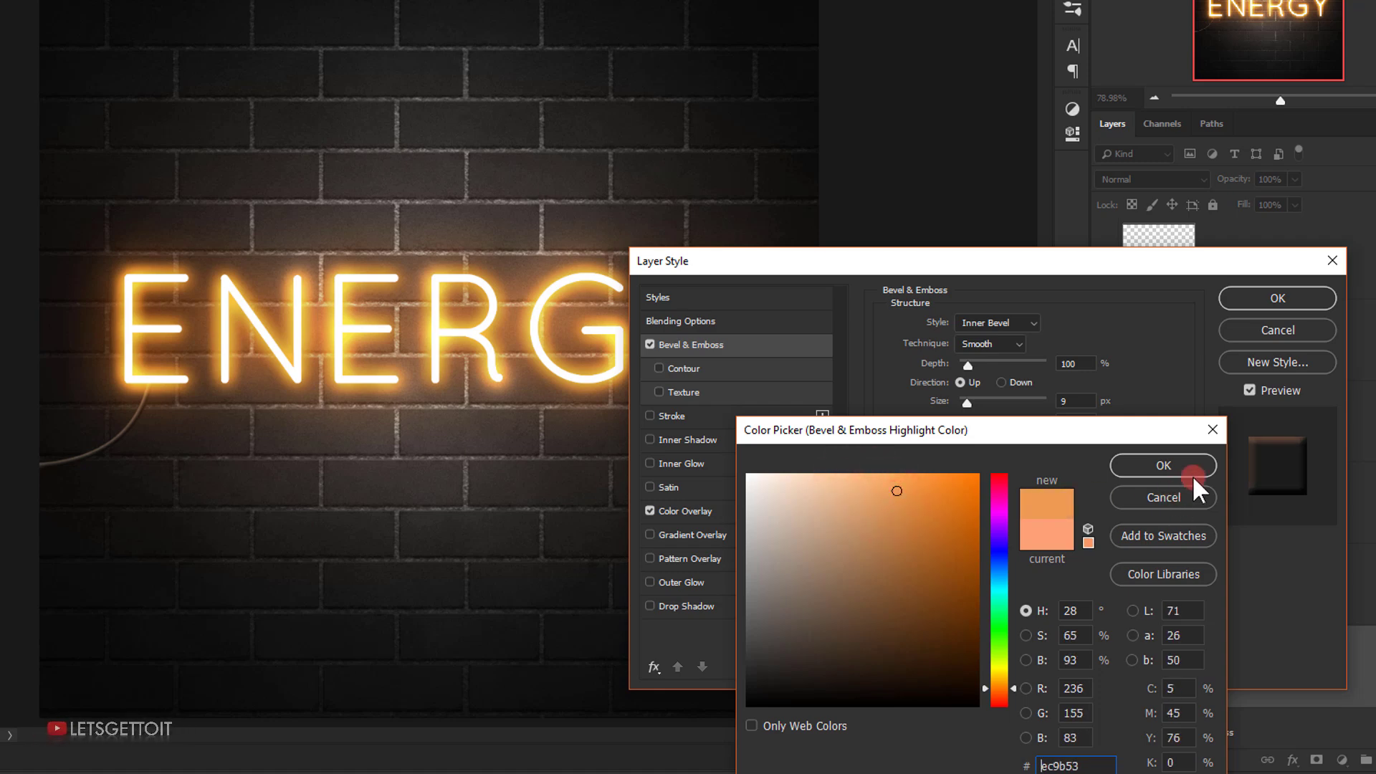
click(961, 528)
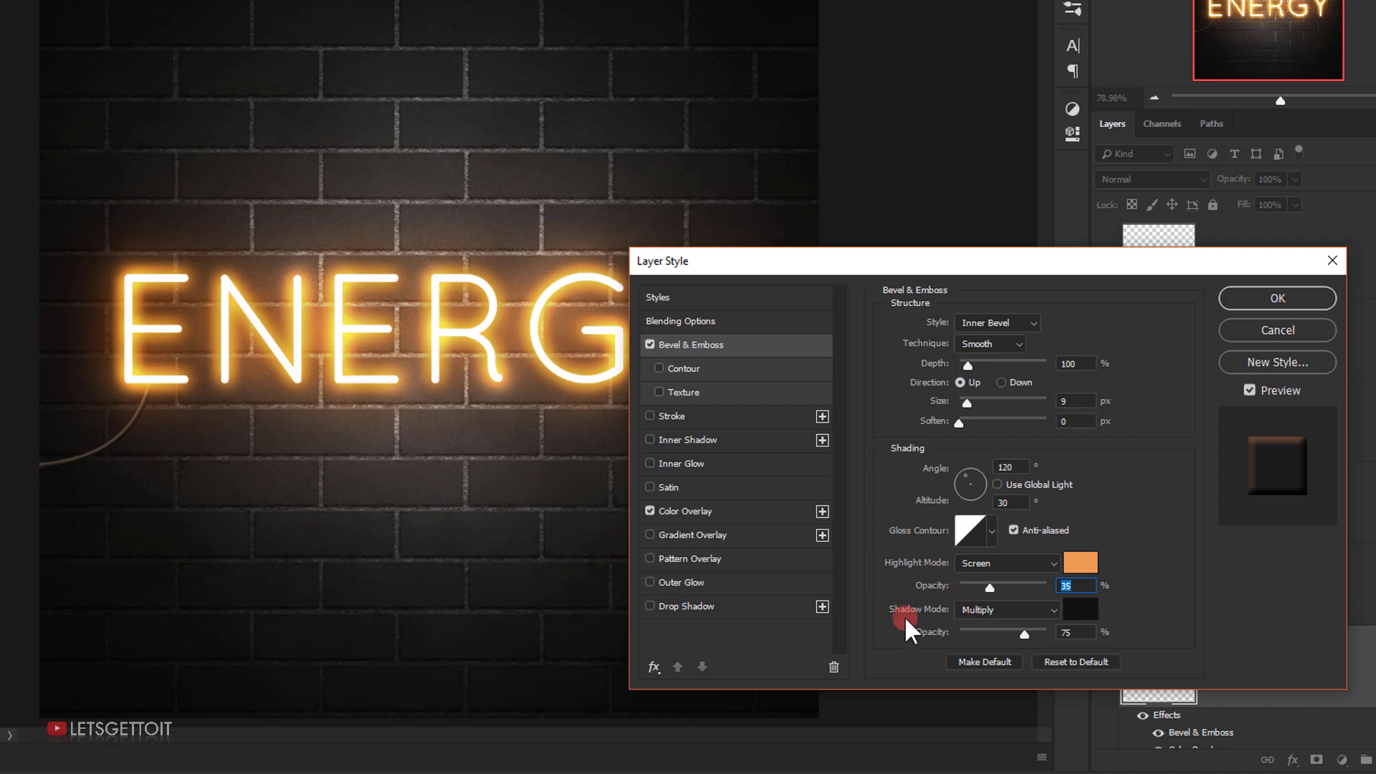
- Set the bevel's shadow colour to near-black 131313
click(1088, 611)
click(749, 689)
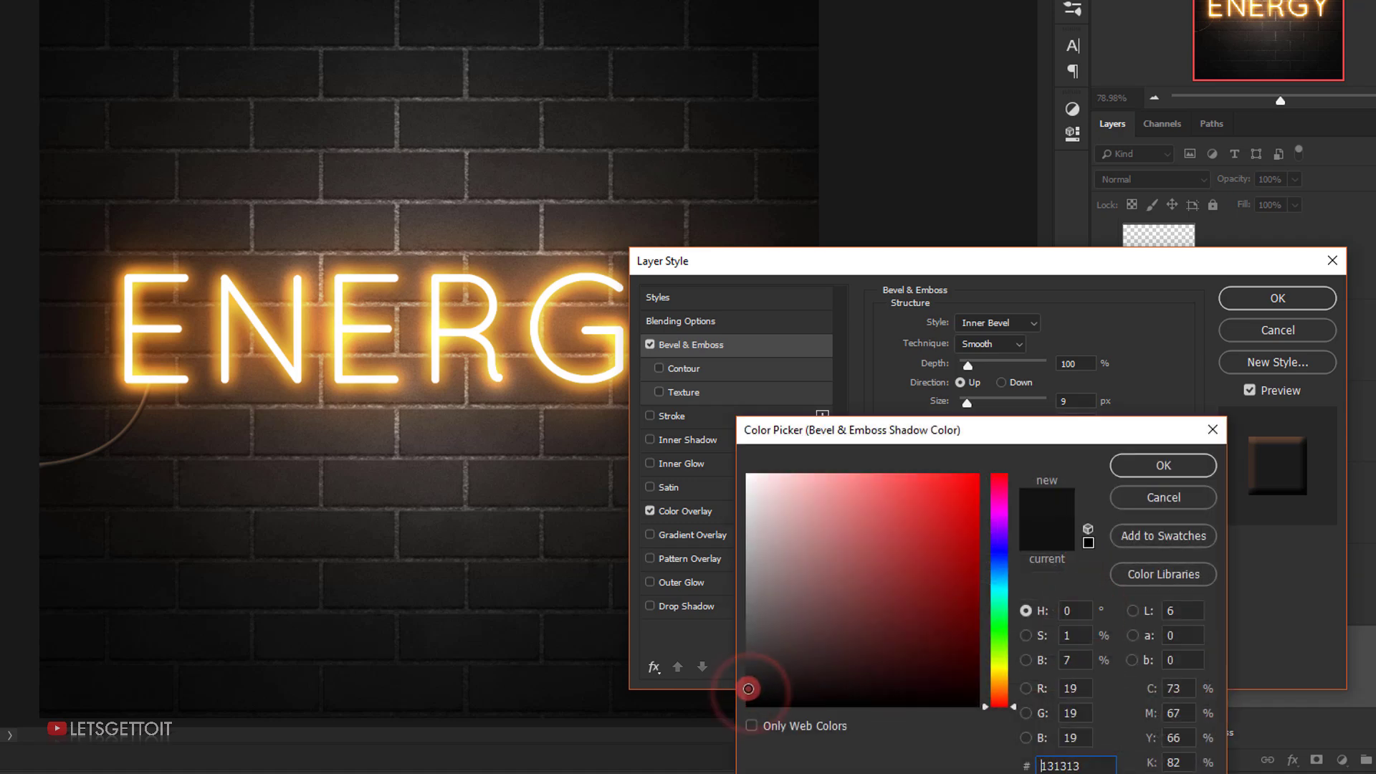
click(1161, 464)
click(1084, 634)
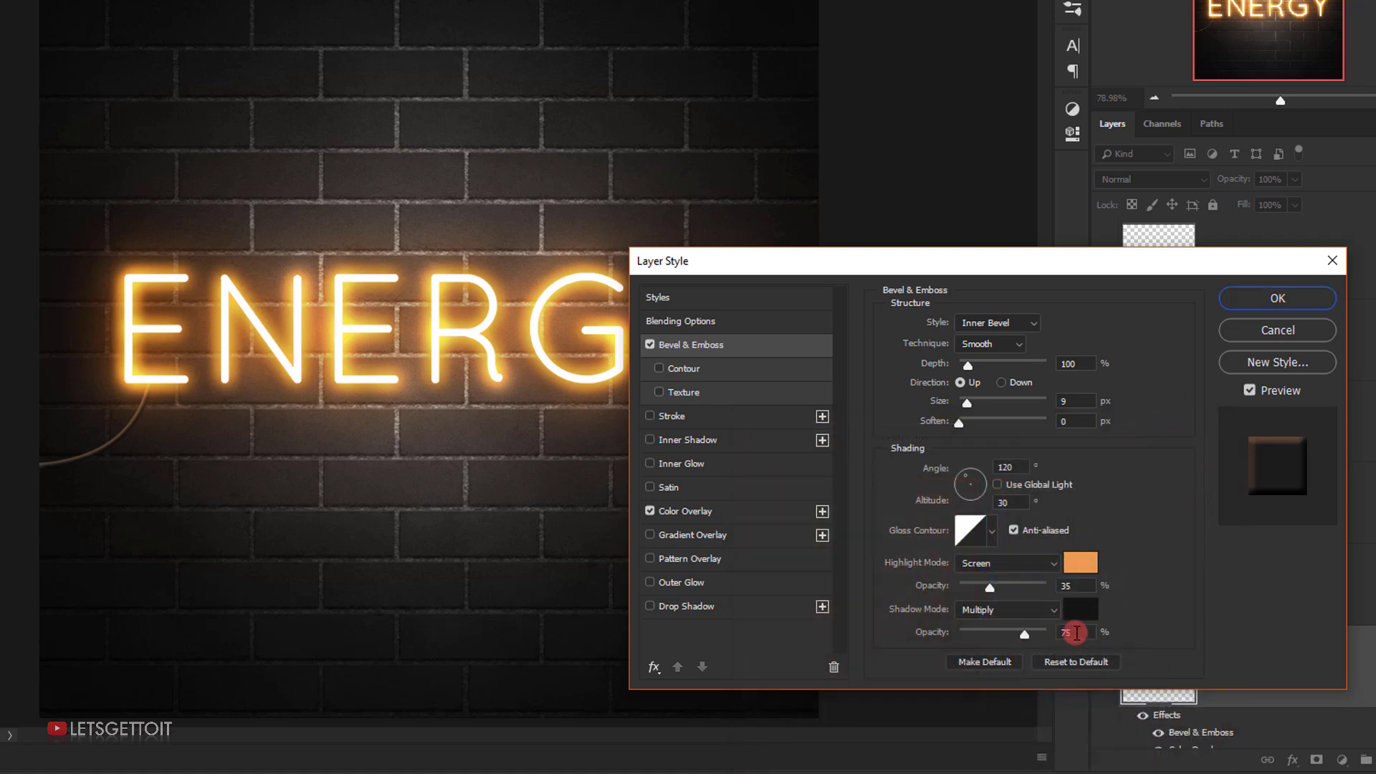
- Add a black Drop Shadow at 60% opacity, 69° angle, 37 px distance and 9 px size, and apply the layer style
click(687, 606)
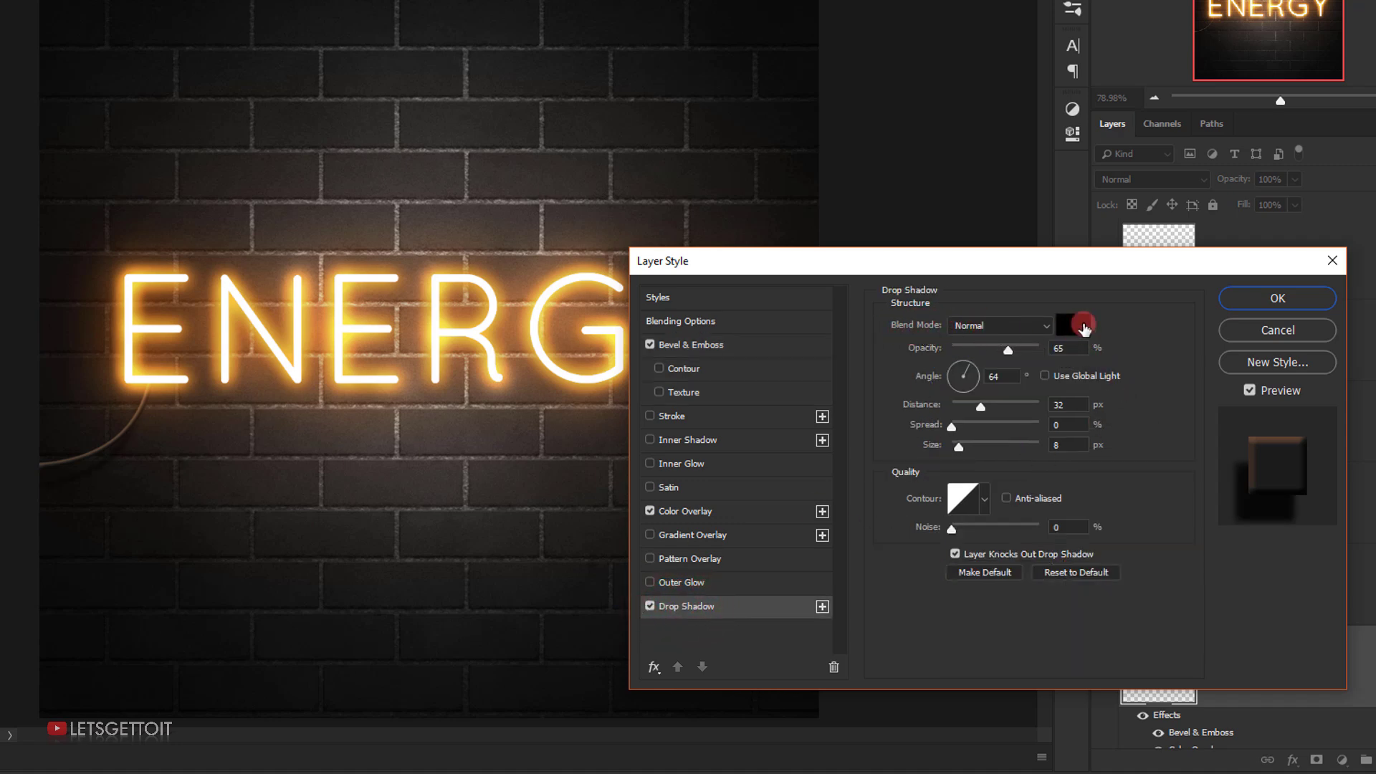
drag(1008, 350, 1001, 351)
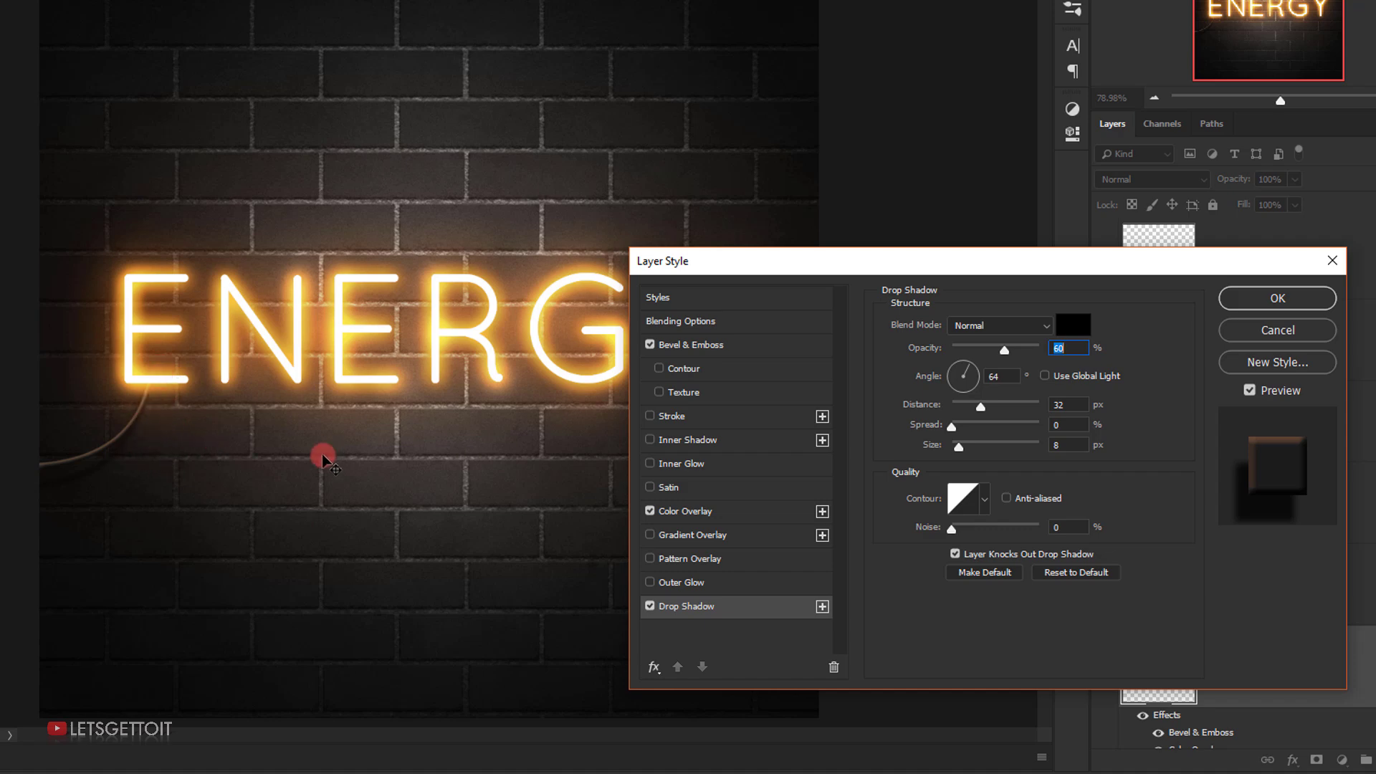
drag(322, 458, 147, 414)
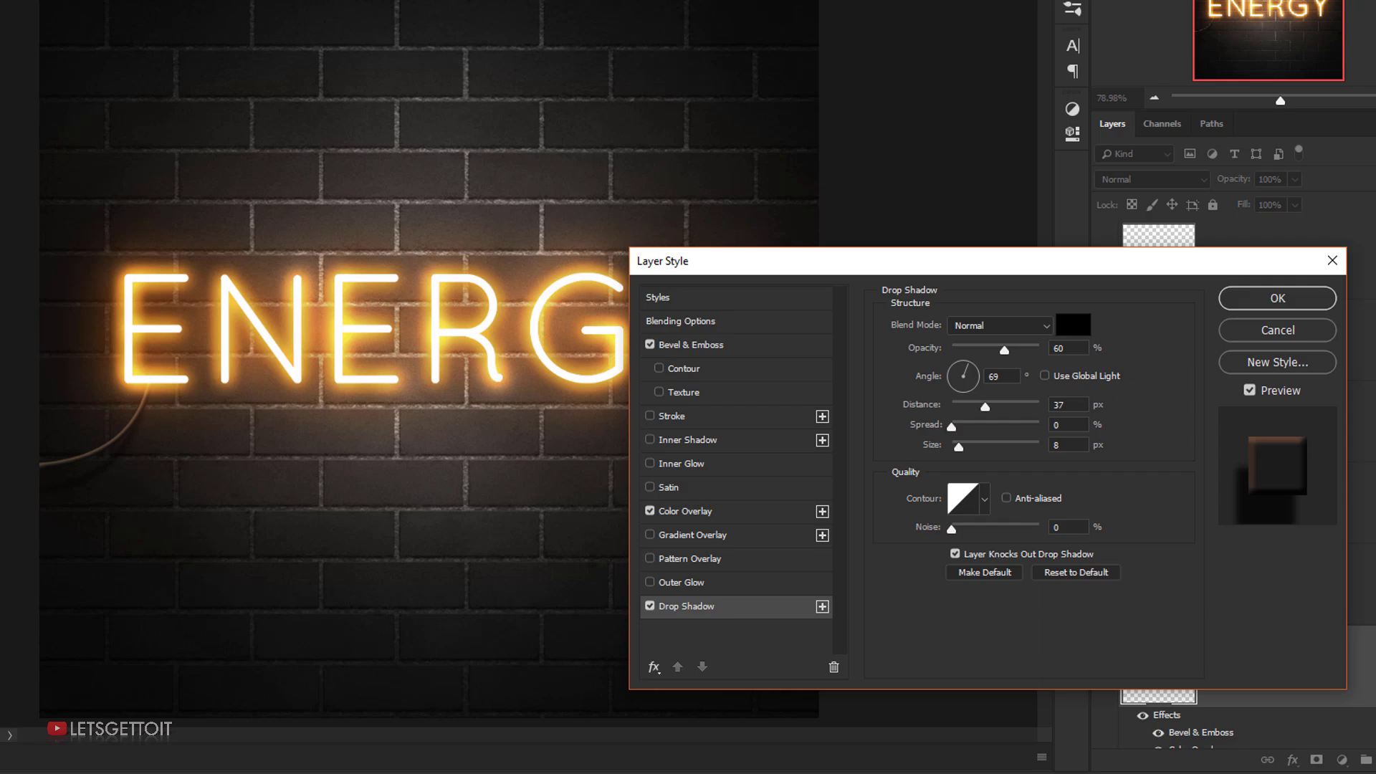
click(1032, 478)
click(958, 443)
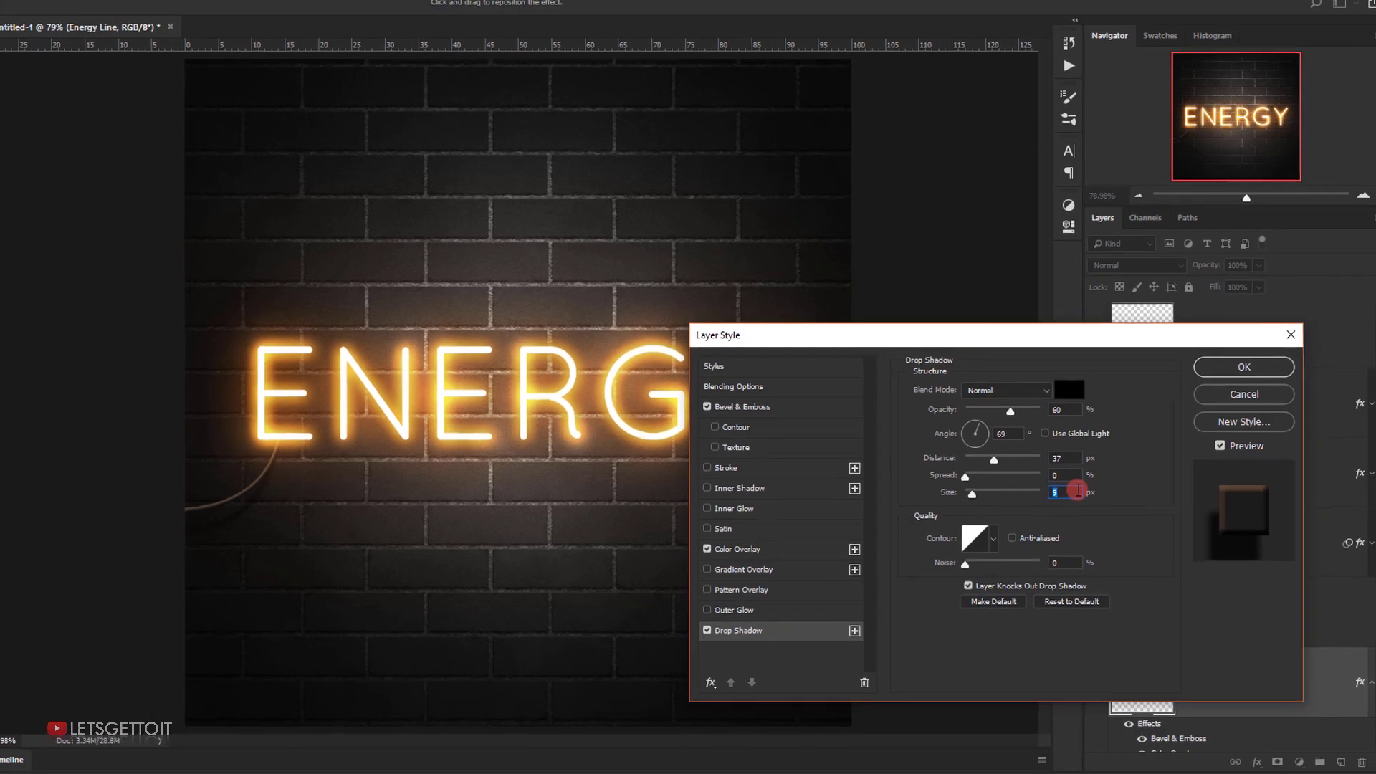
click(1244, 366)
click(1105, 456)
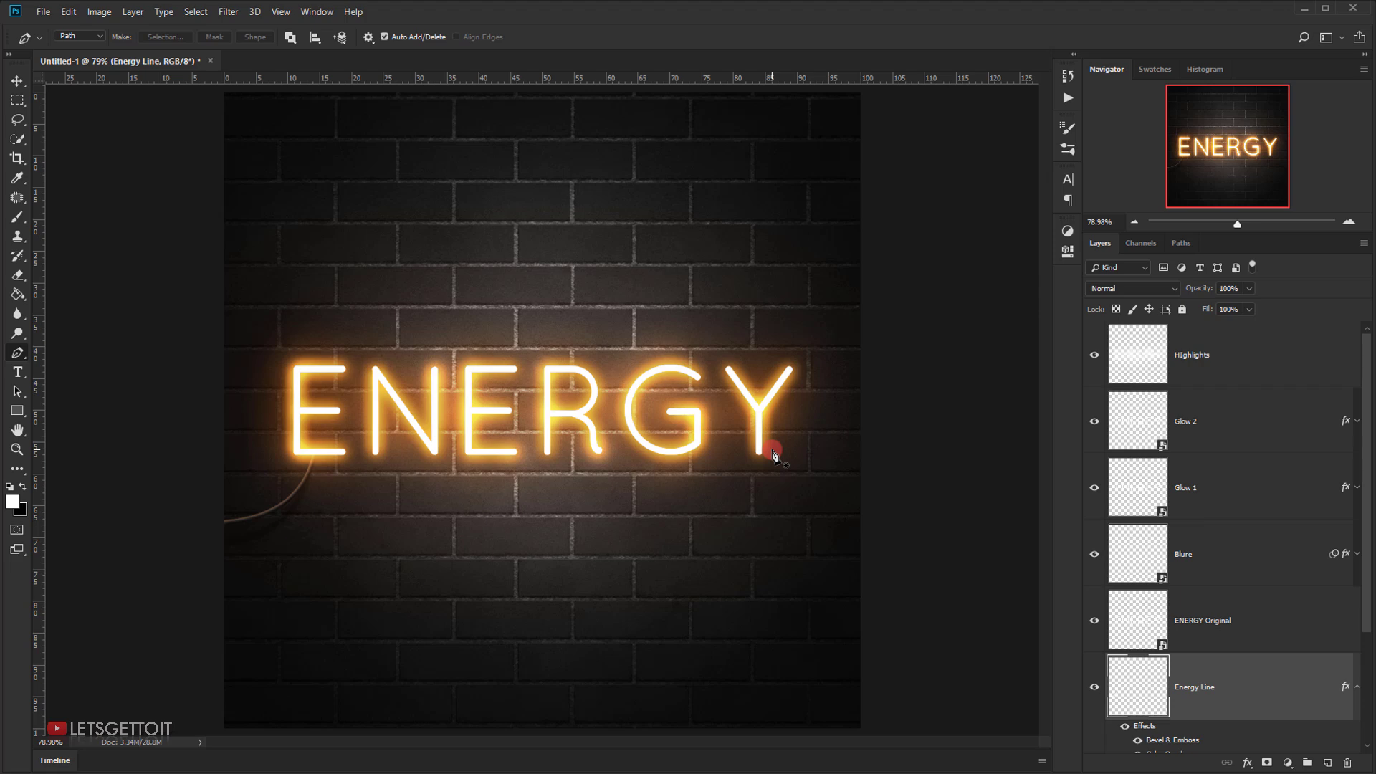
- Show the Timeline and start a frame animation from the current document
key(v)
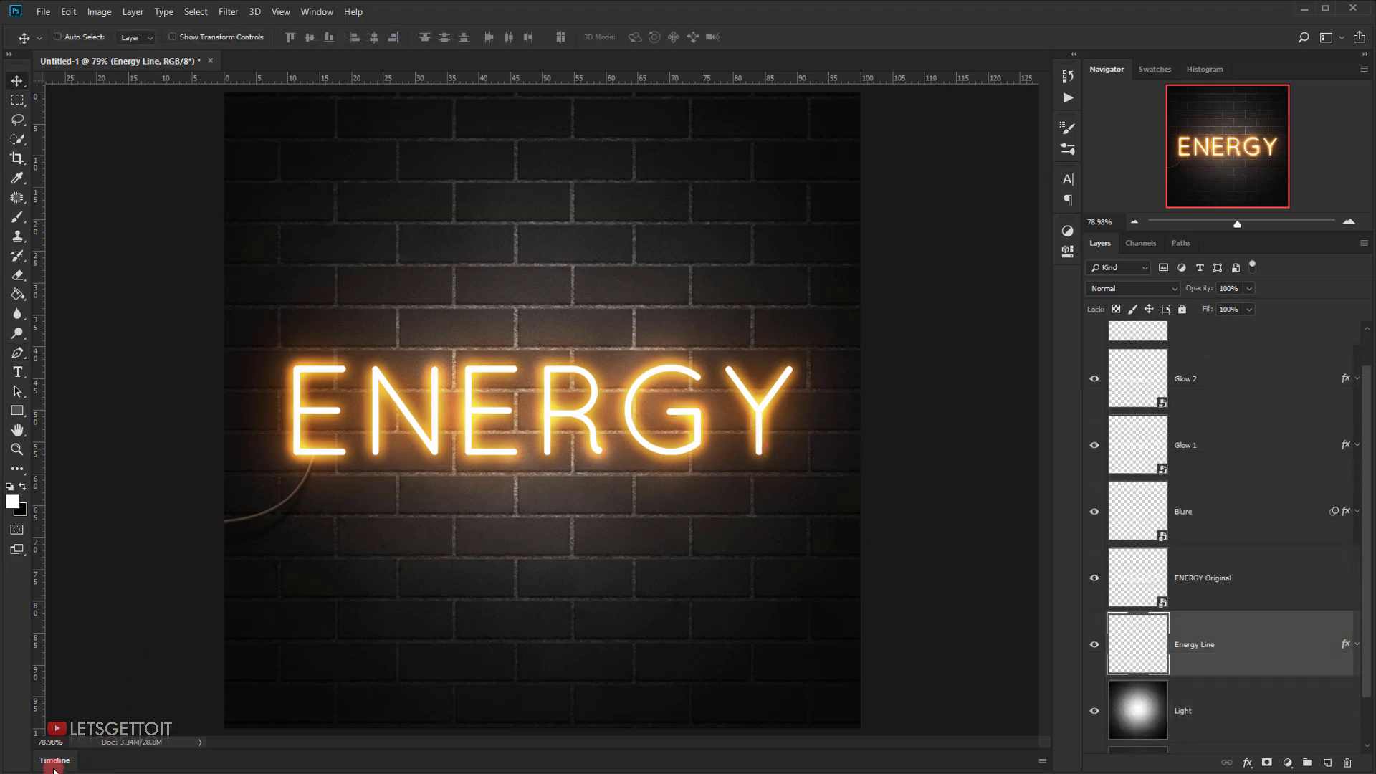
click(54, 761)
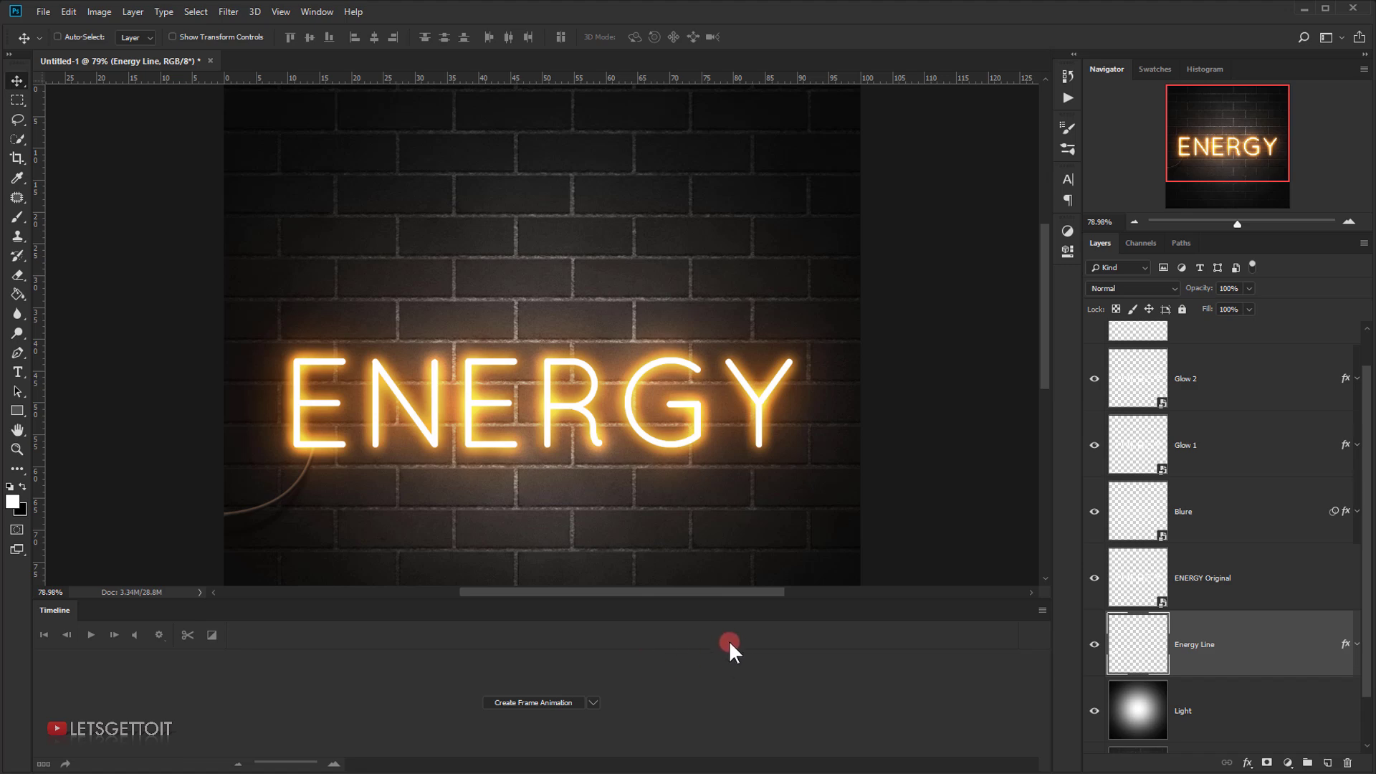
click(313, 16)
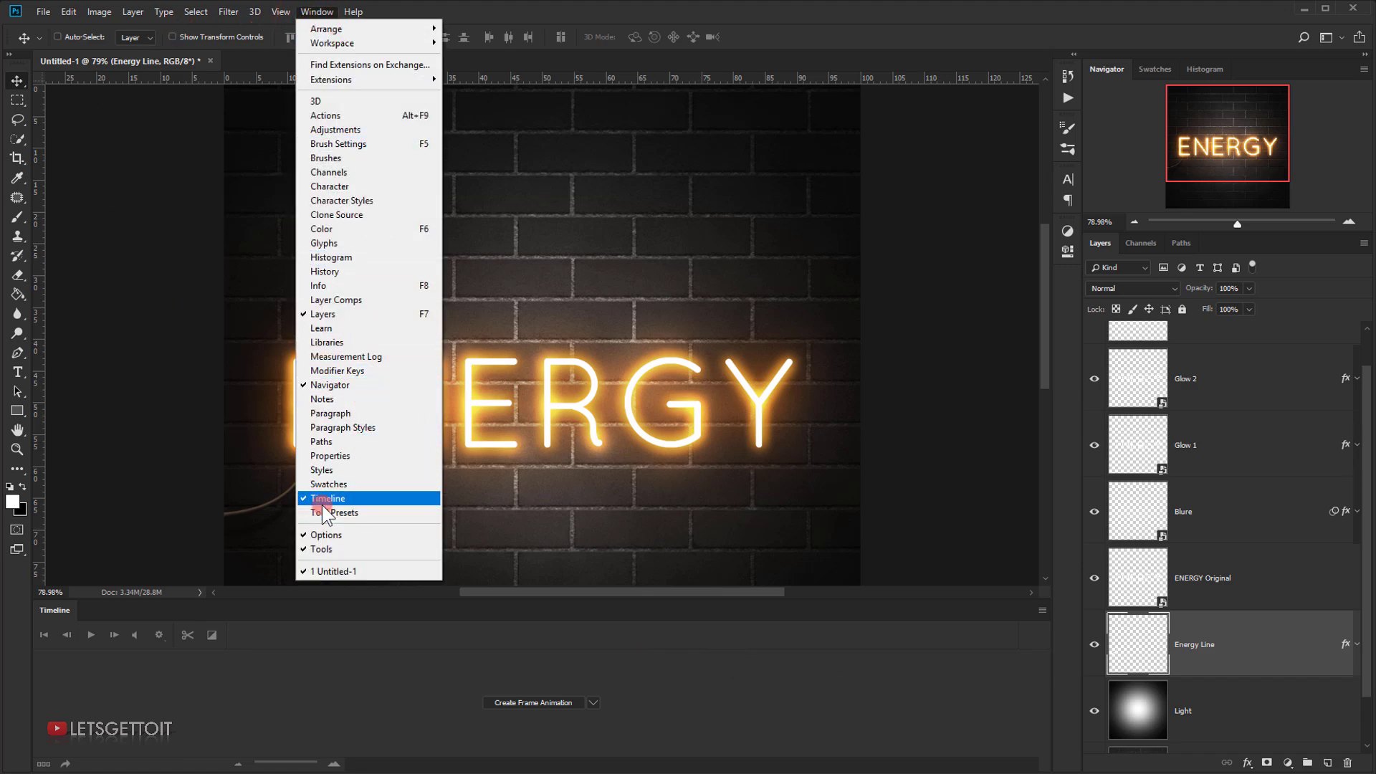
click(630, 656)
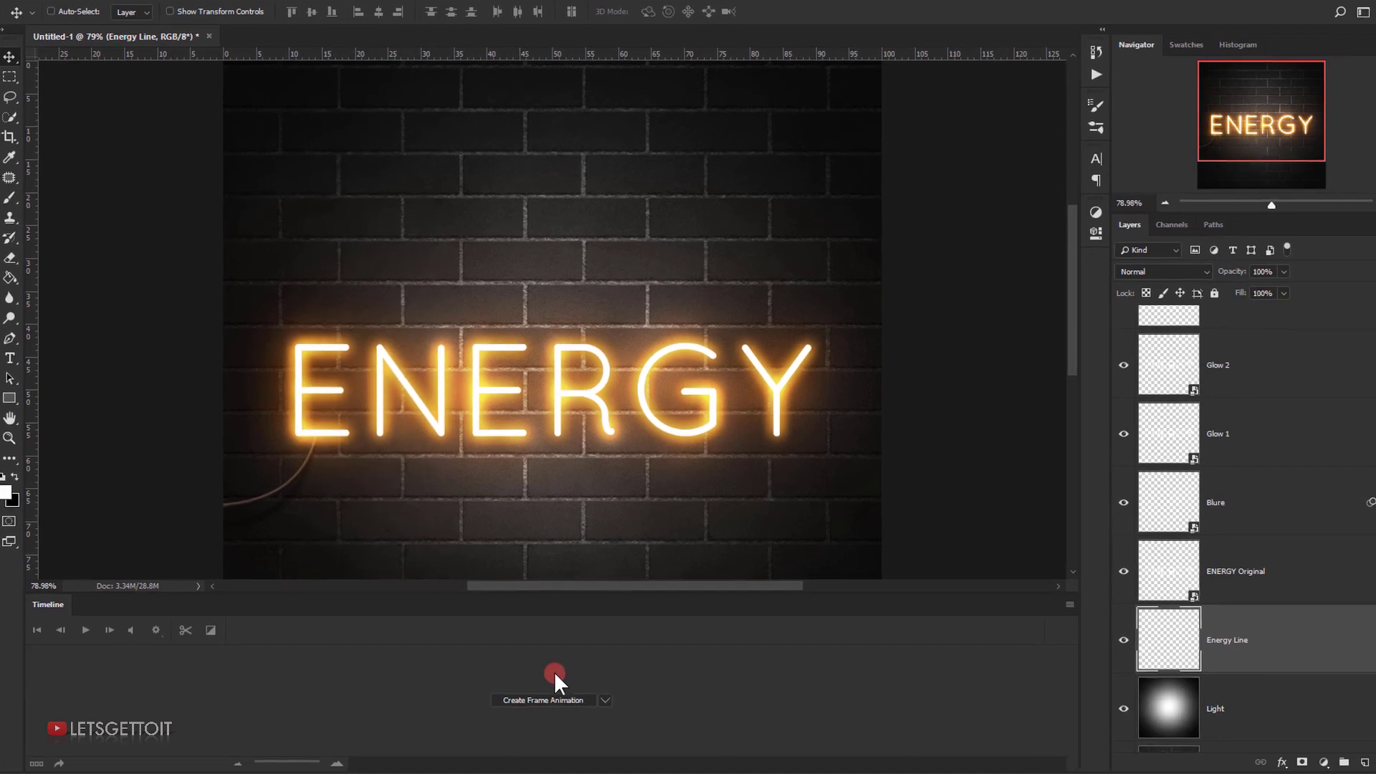
click(605, 700)
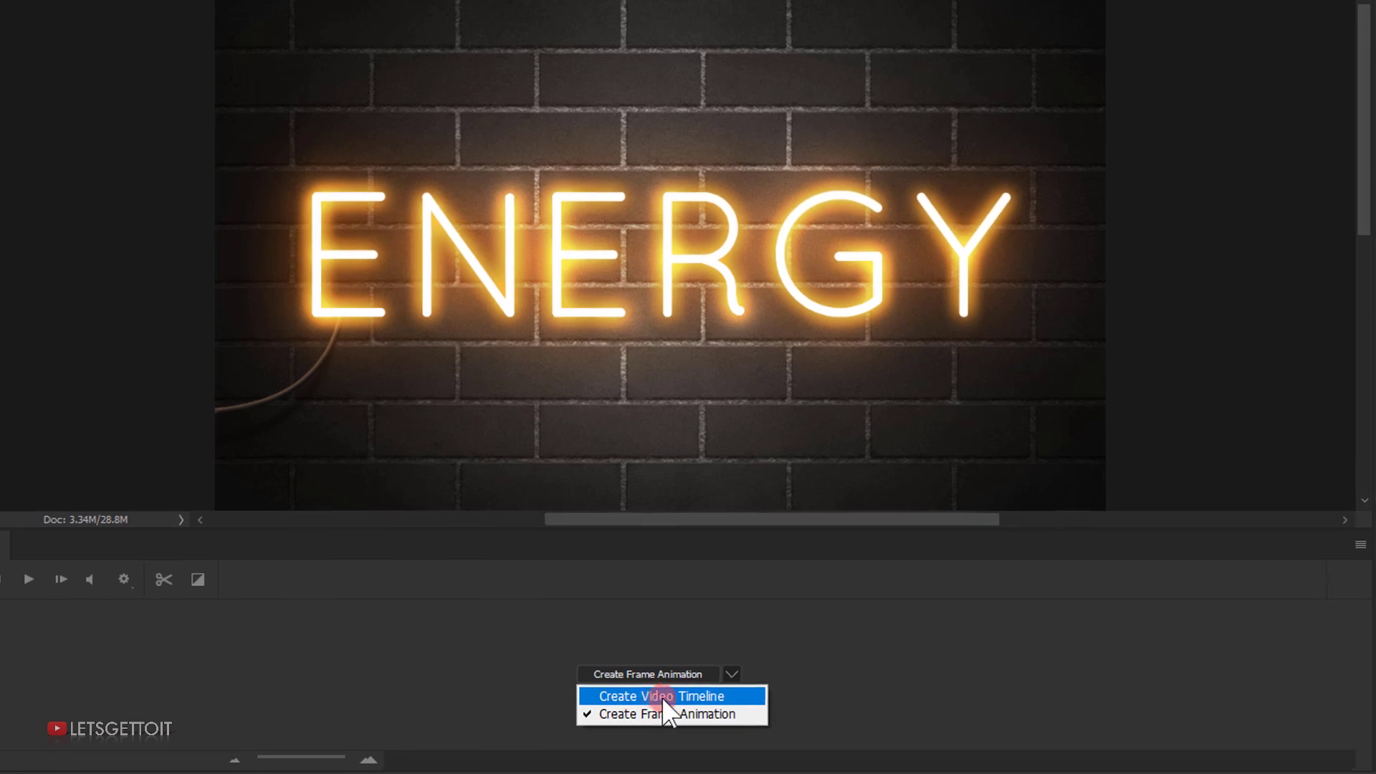
click(671, 635)
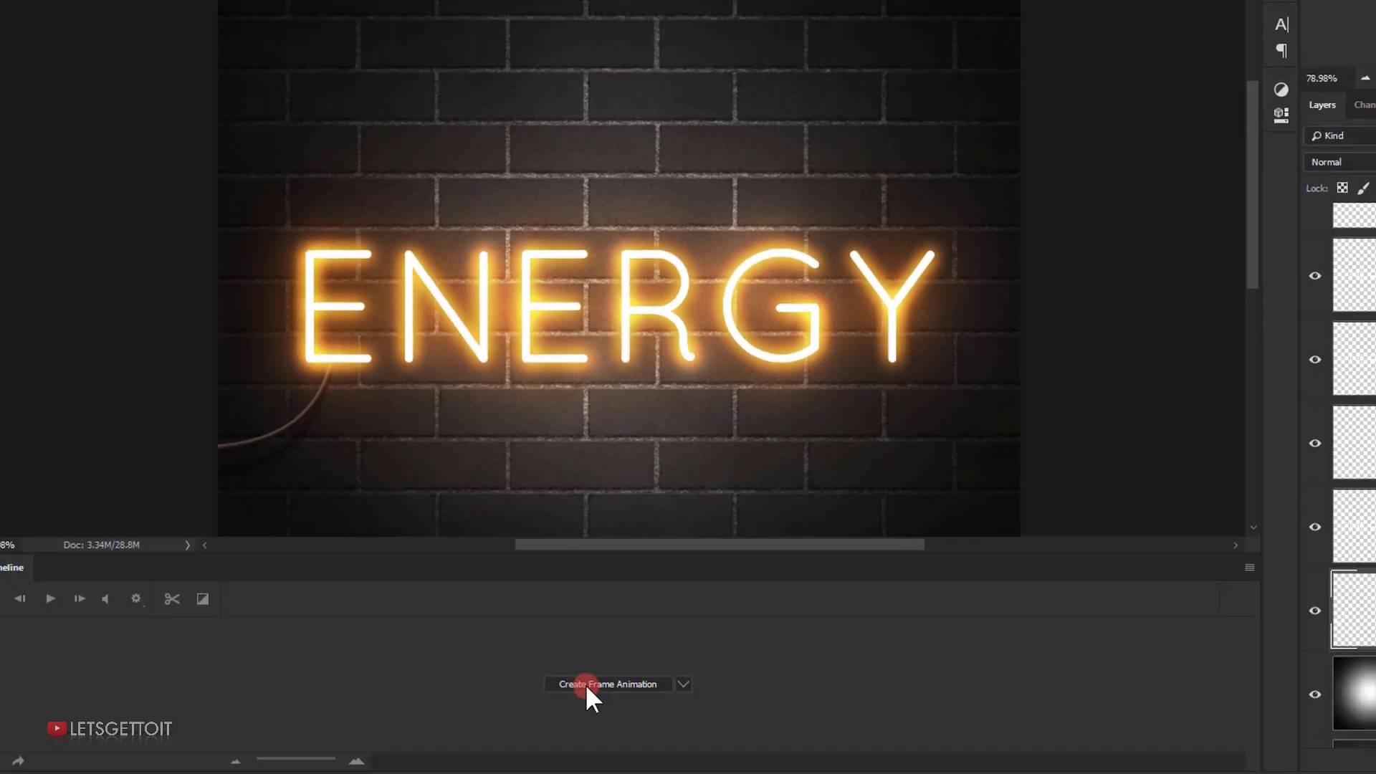
click(585, 684)
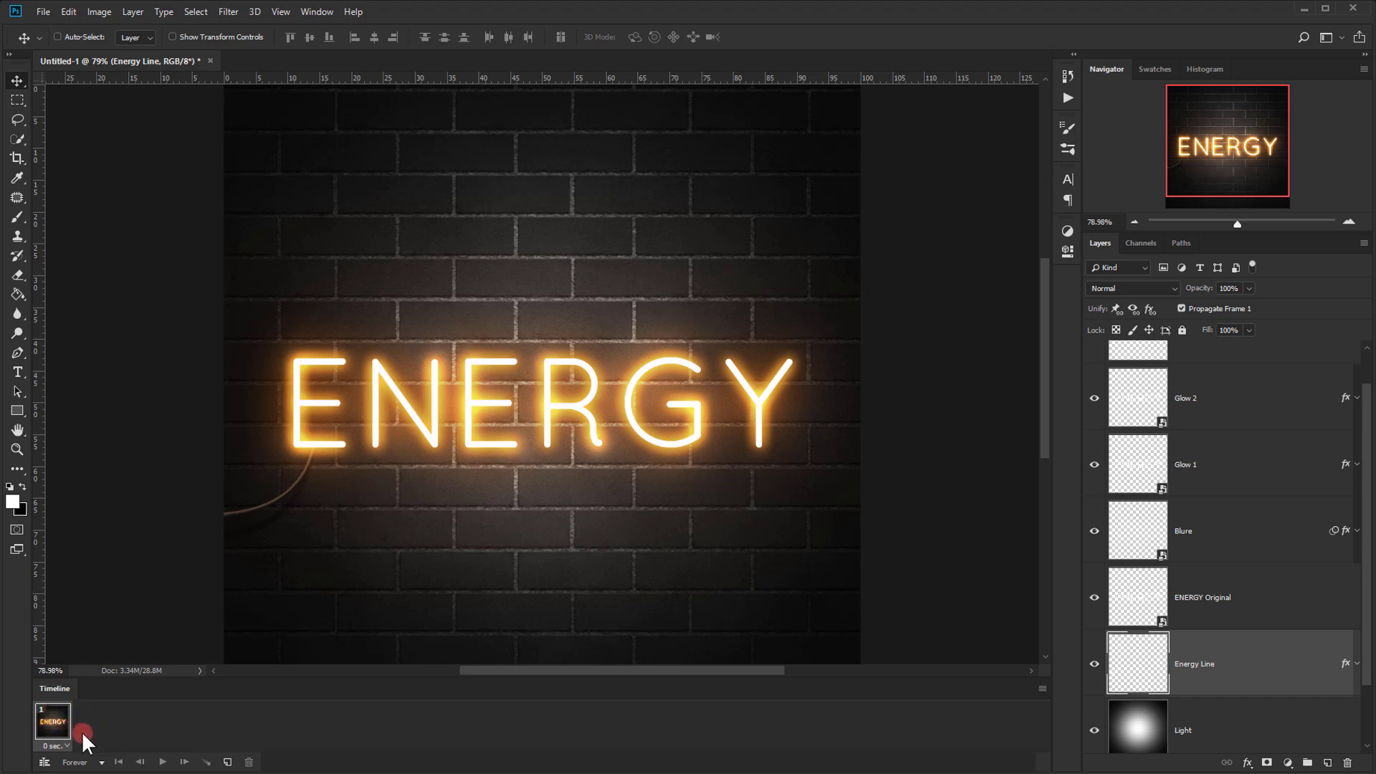
- Add a second animation frame and hide the Highlights, Glow 2, Glow 1 and Blure layers in it
scroll(1221, 423, down, 2)
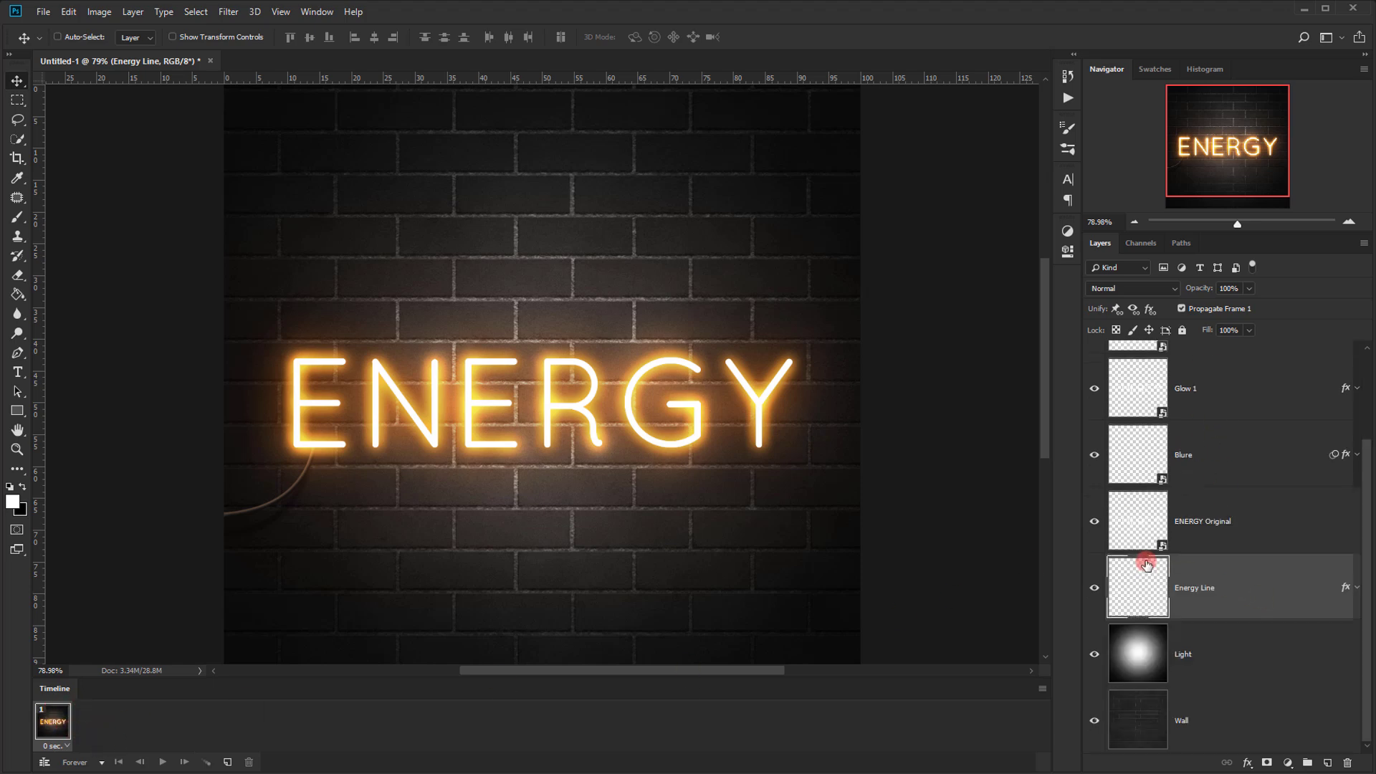
scroll(1147, 565, up, 3)
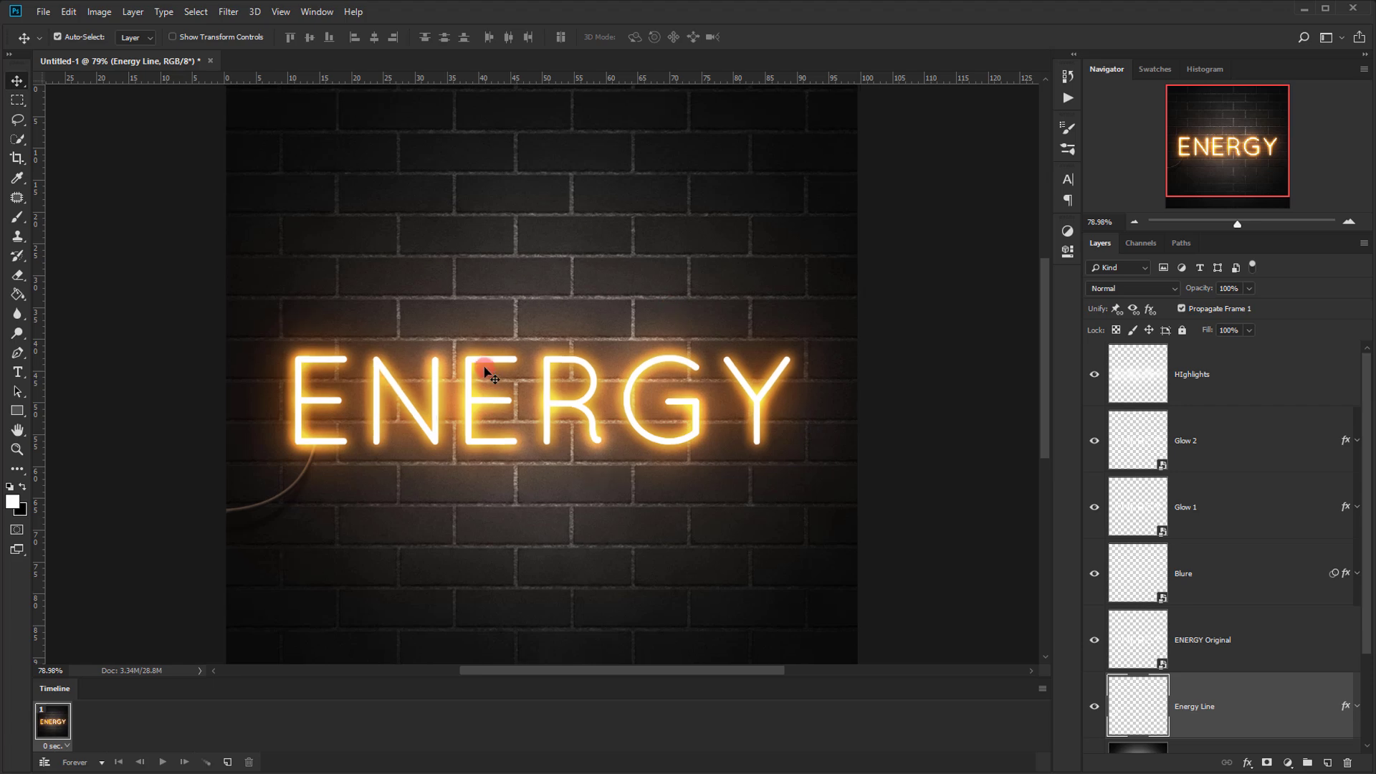
scroll(485, 368, down, 1)
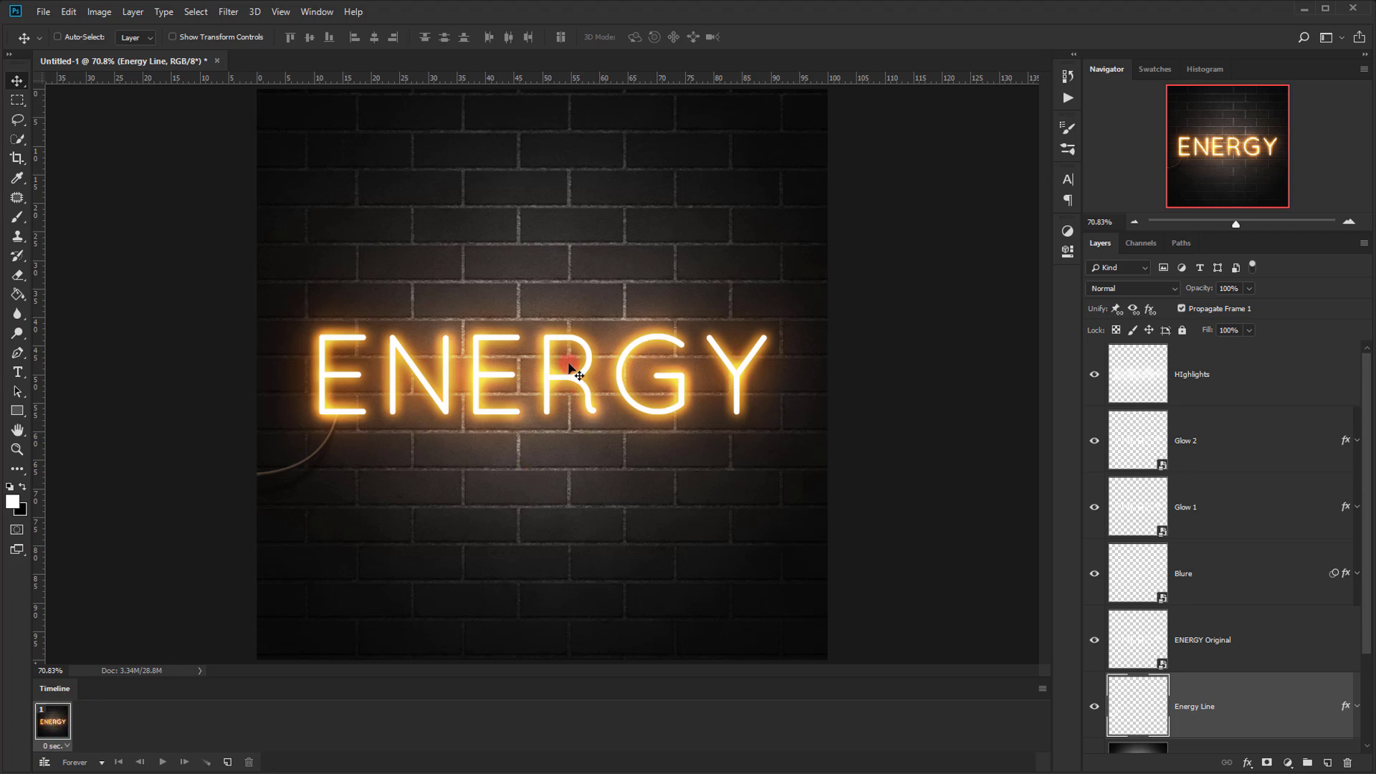
click(228, 766)
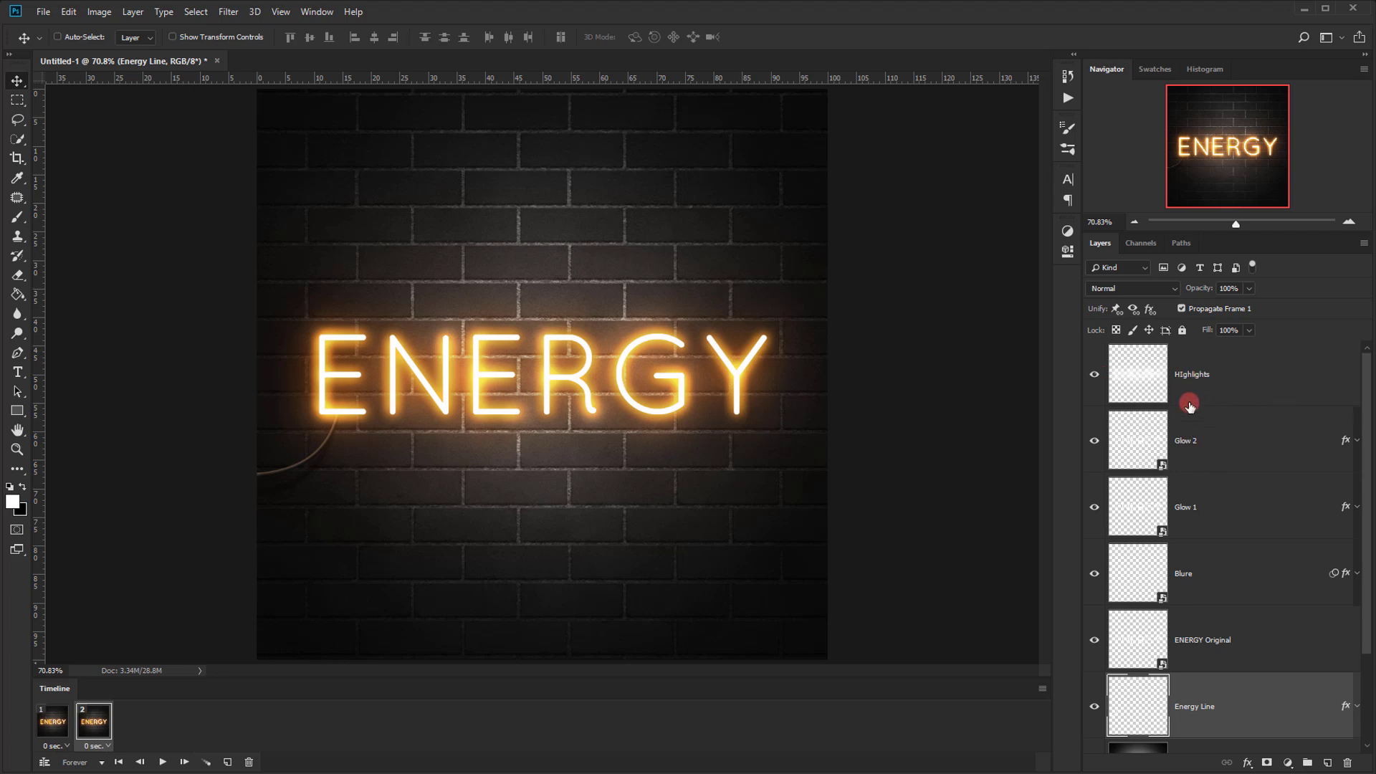
click(1210, 385)
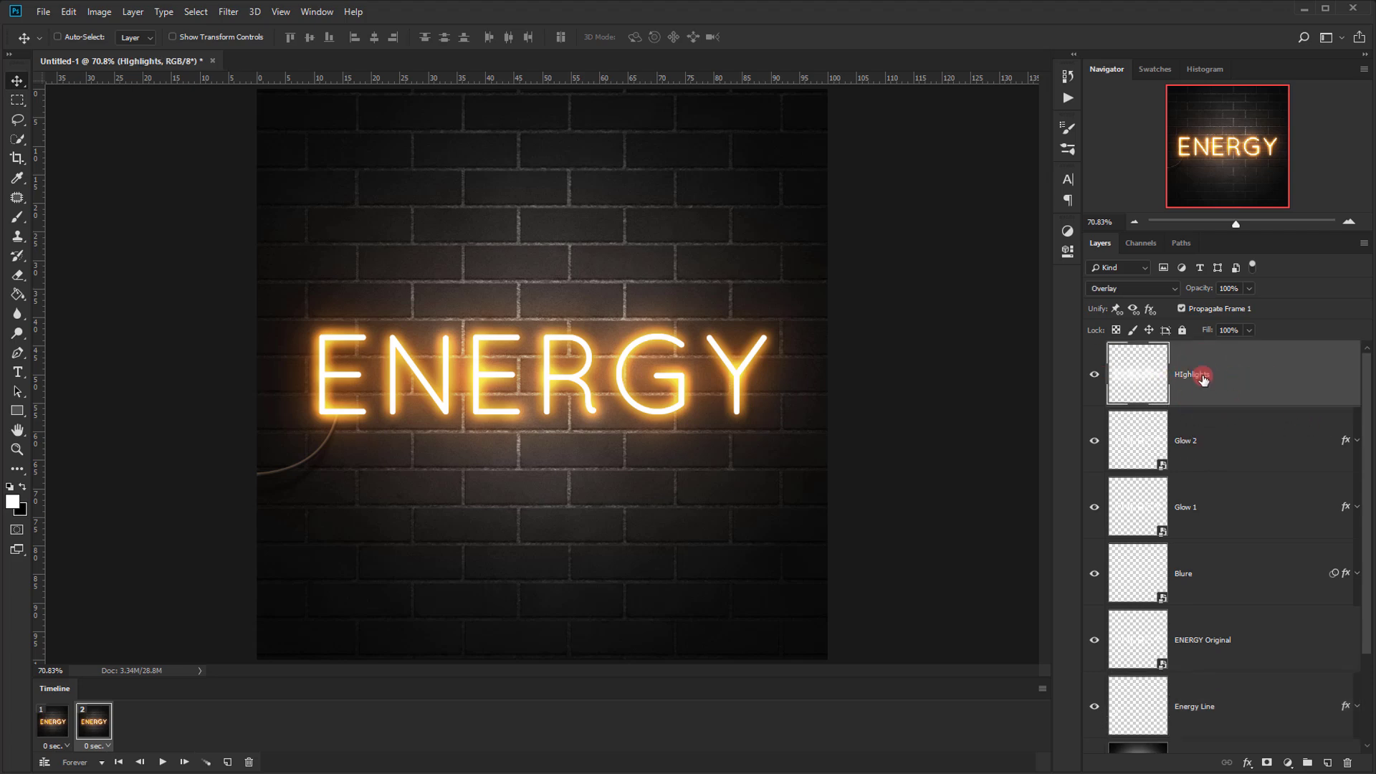
click(1095, 374)
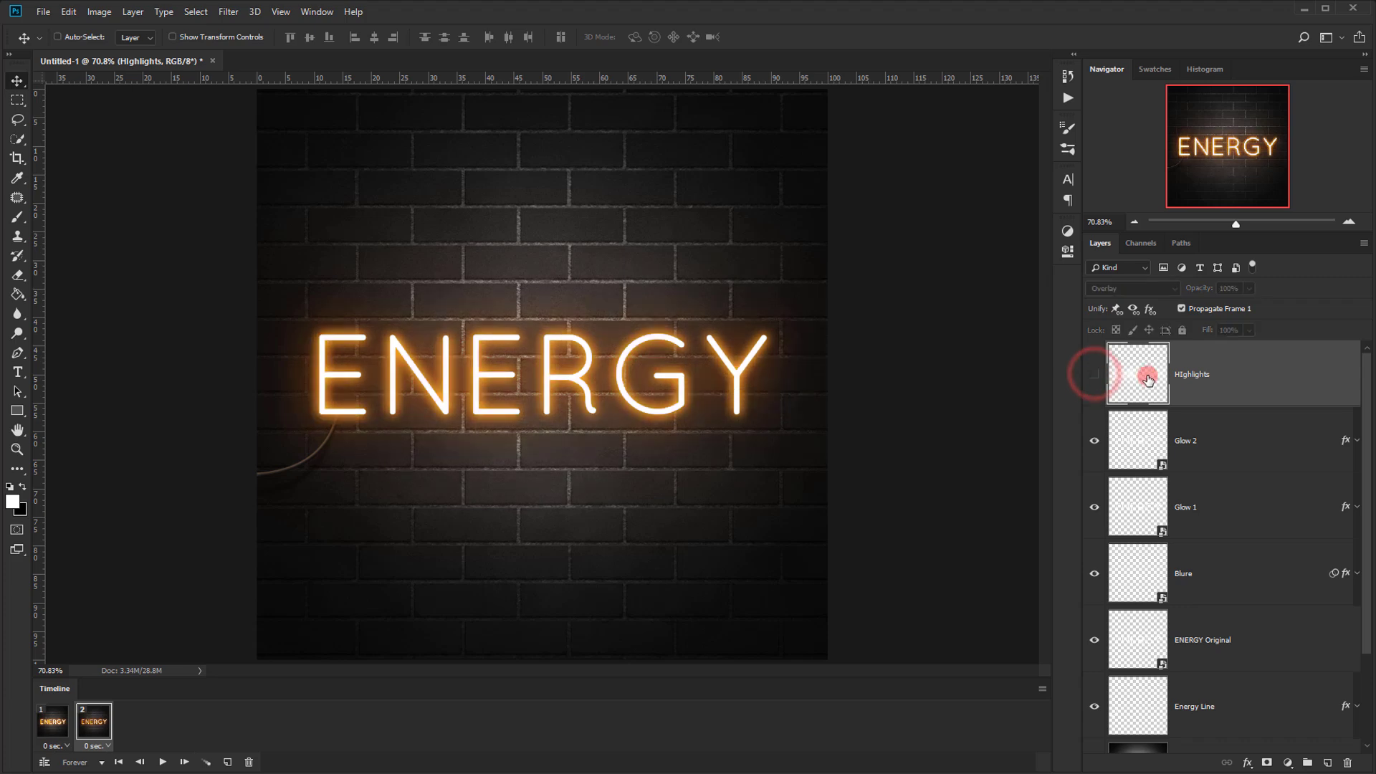
click(1095, 441)
click(1097, 508)
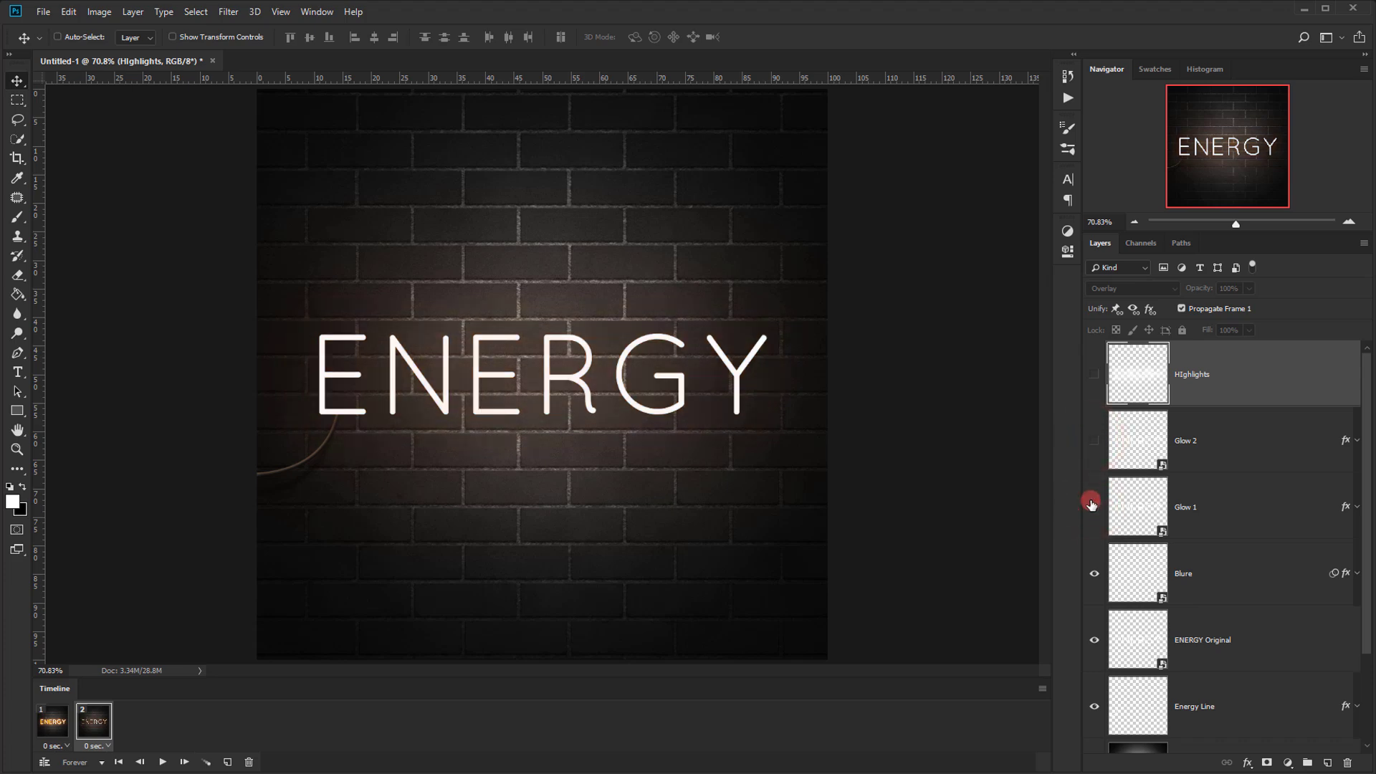
click(1094, 573)
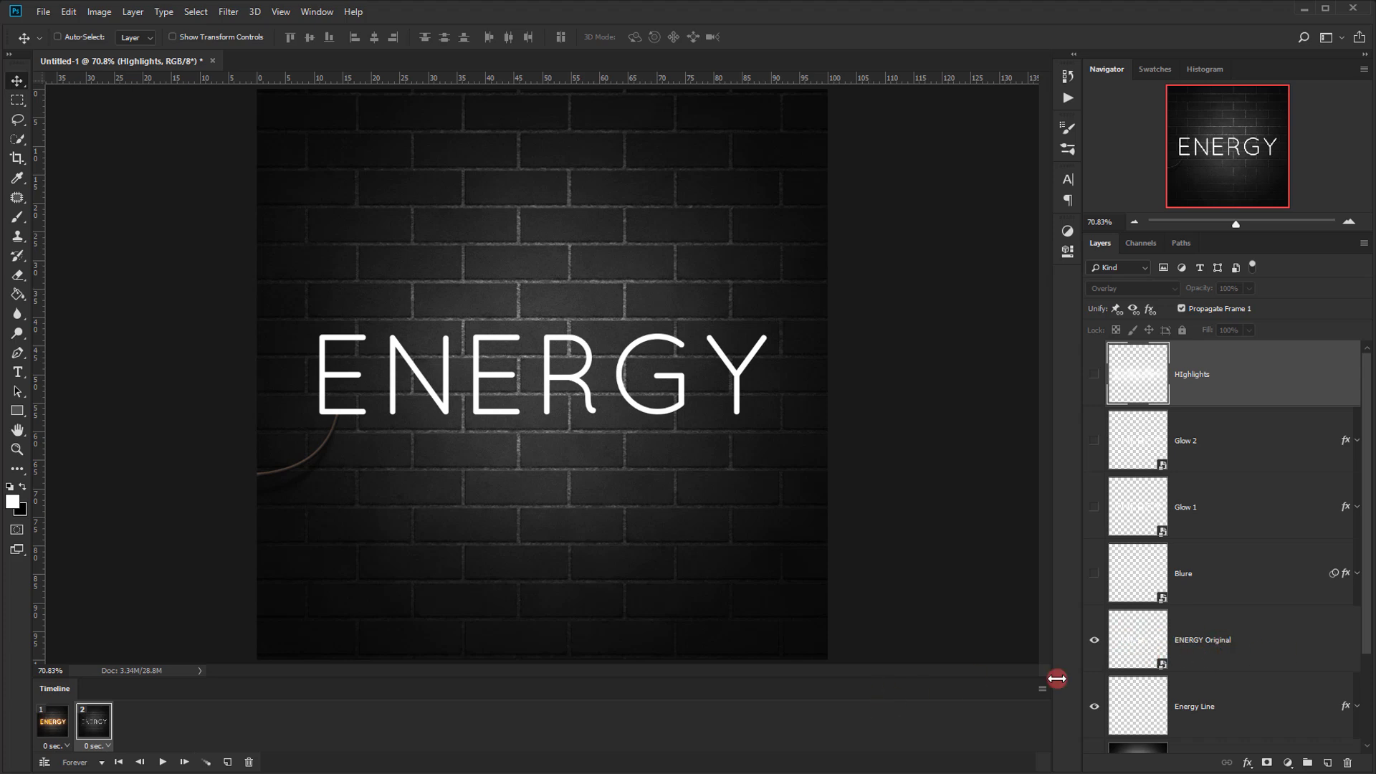
- Tween the second frame with the previous frame, adding 3 frames for all layers with position, opacity and effects included
click(56, 729)
click(78, 731)
click(206, 730)
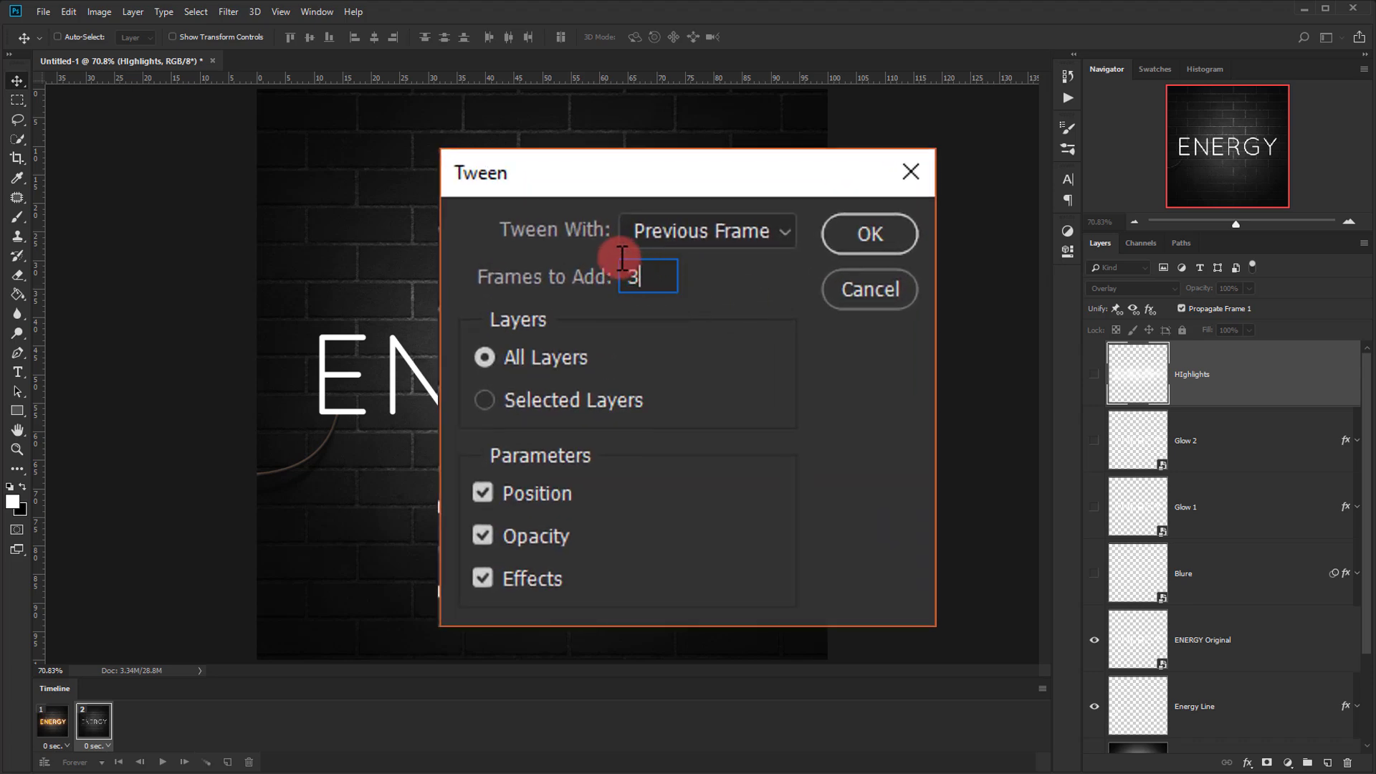
click(709, 233)
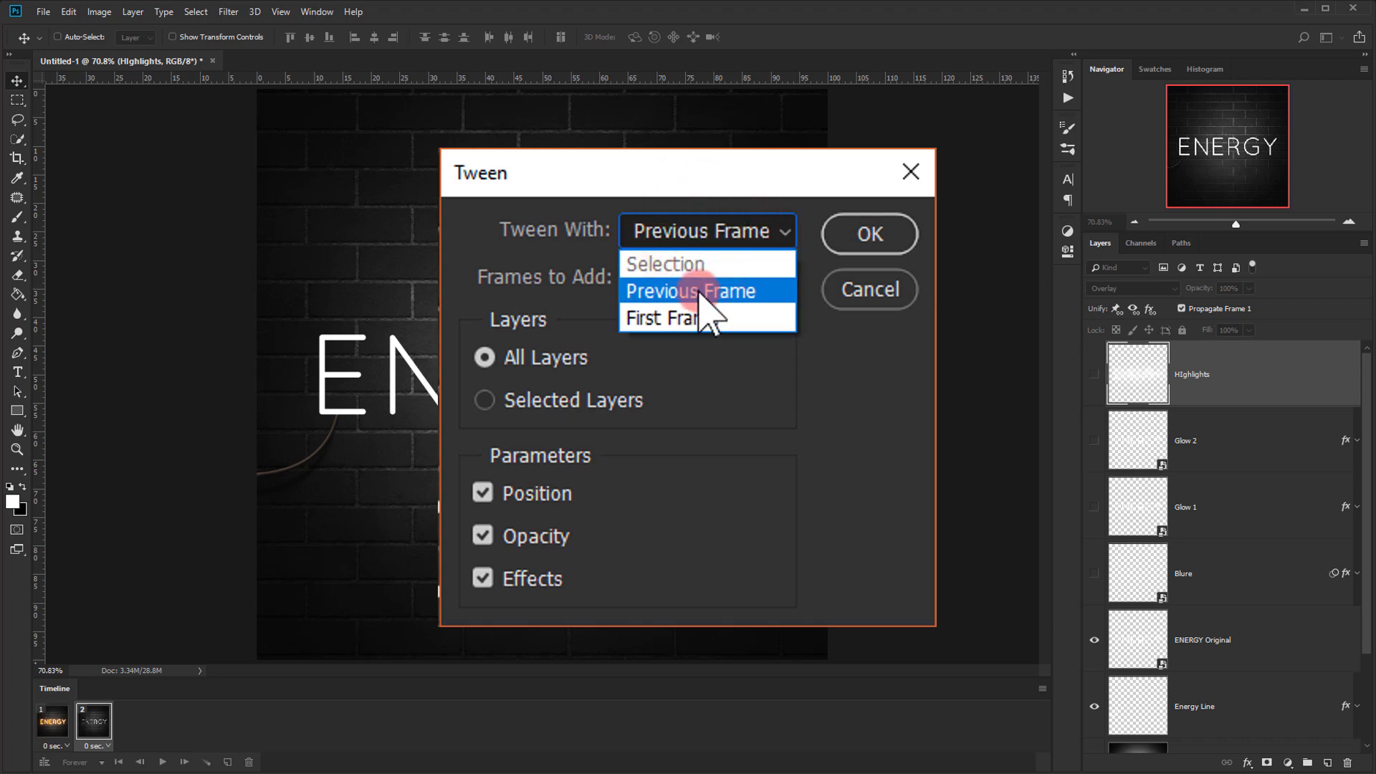
click(710, 291)
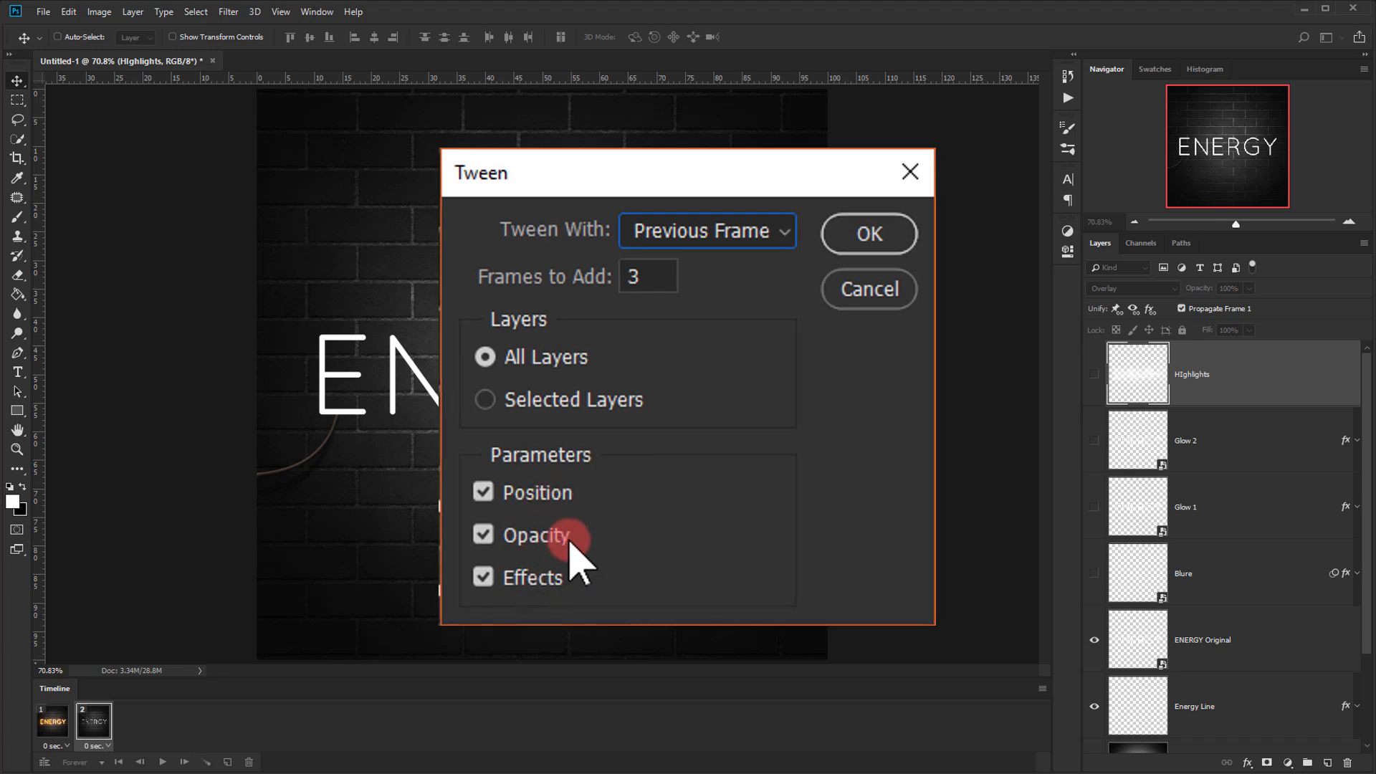
click(775, 210)
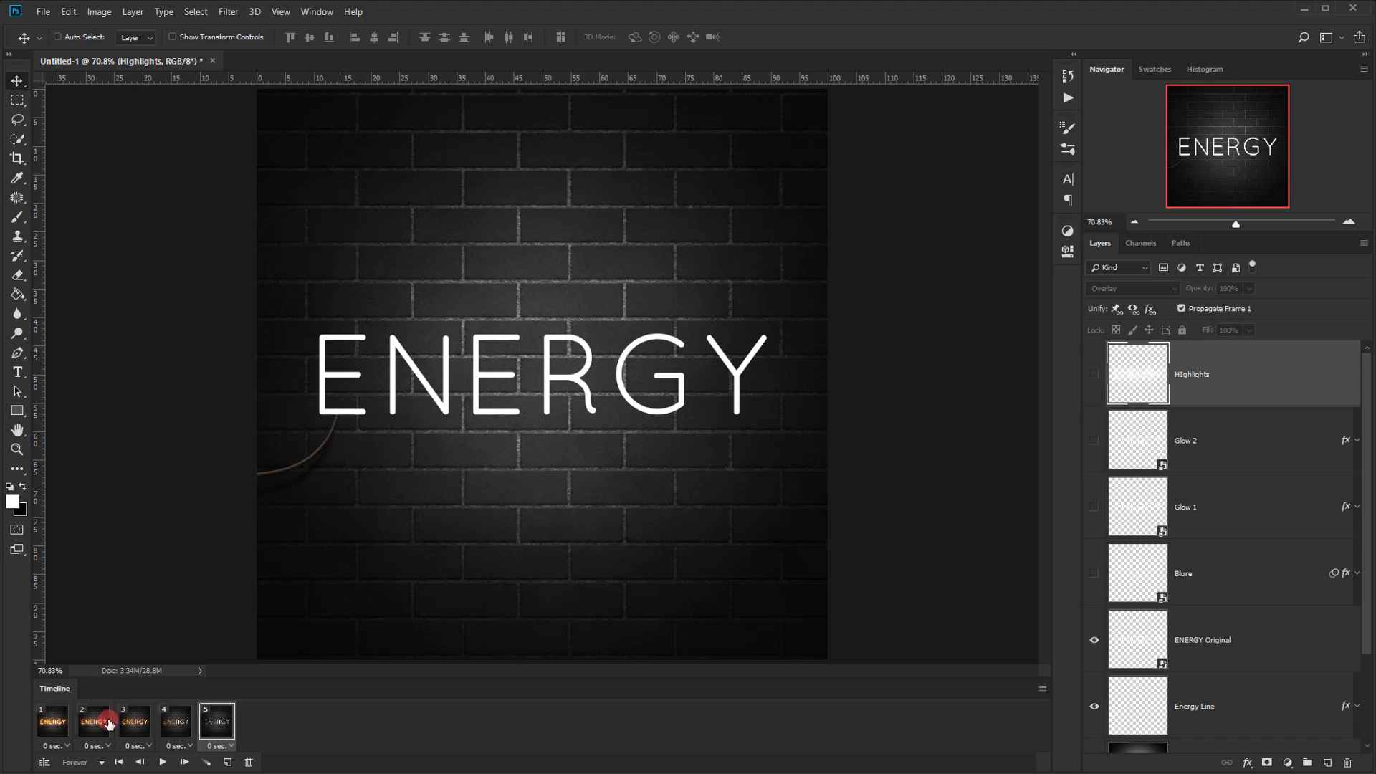
- Step through frames 1 to 5 to examine how the glow fades out
click(52, 732)
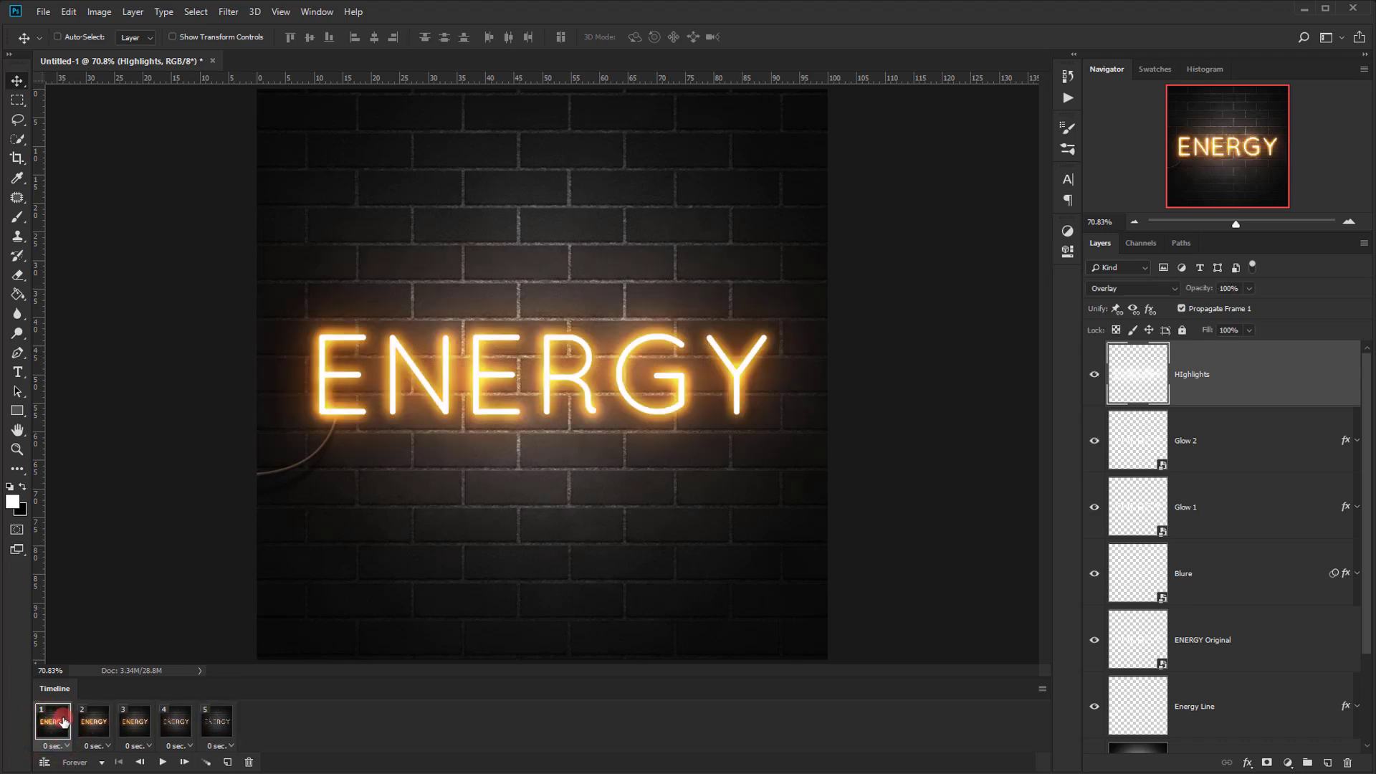
click(197, 725)
click(93, 724)
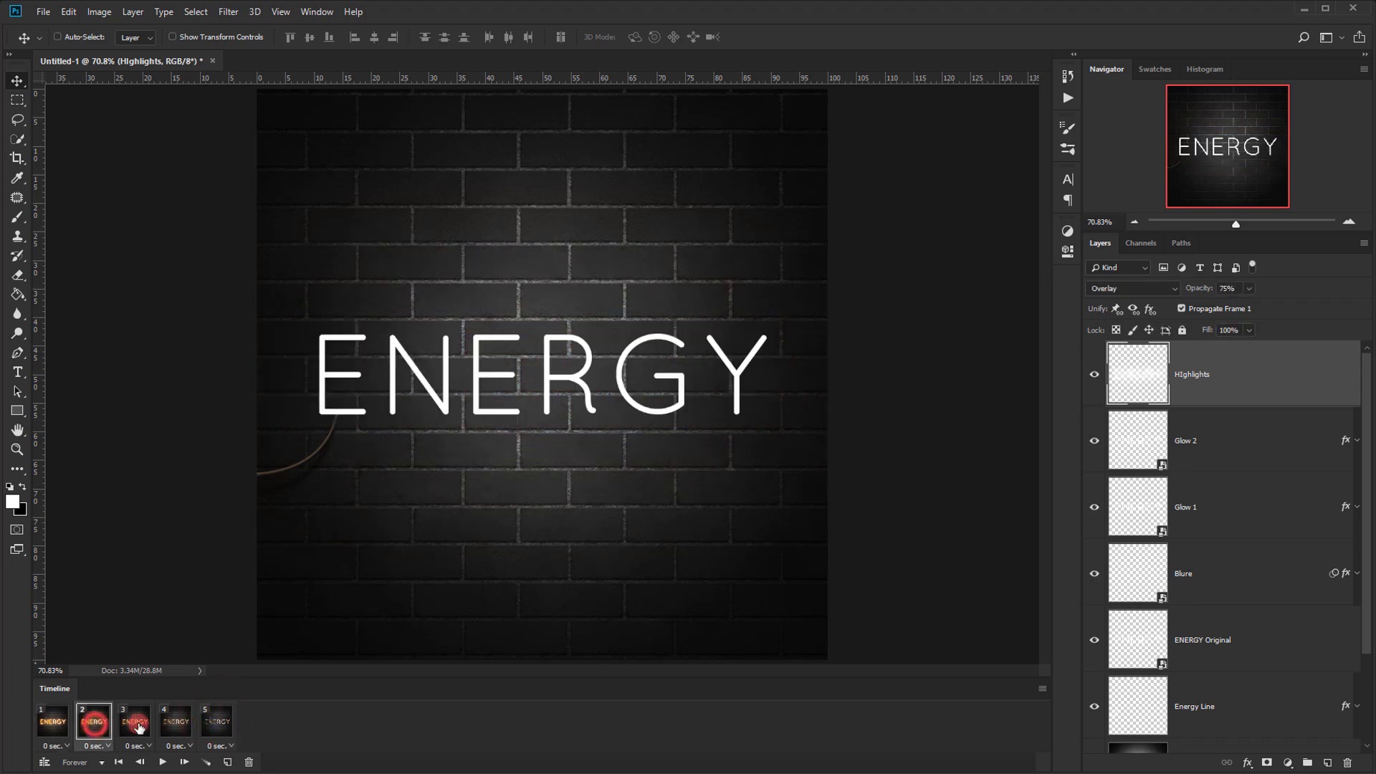
click(134, 723)
click(172, 727)
click(218, 723)
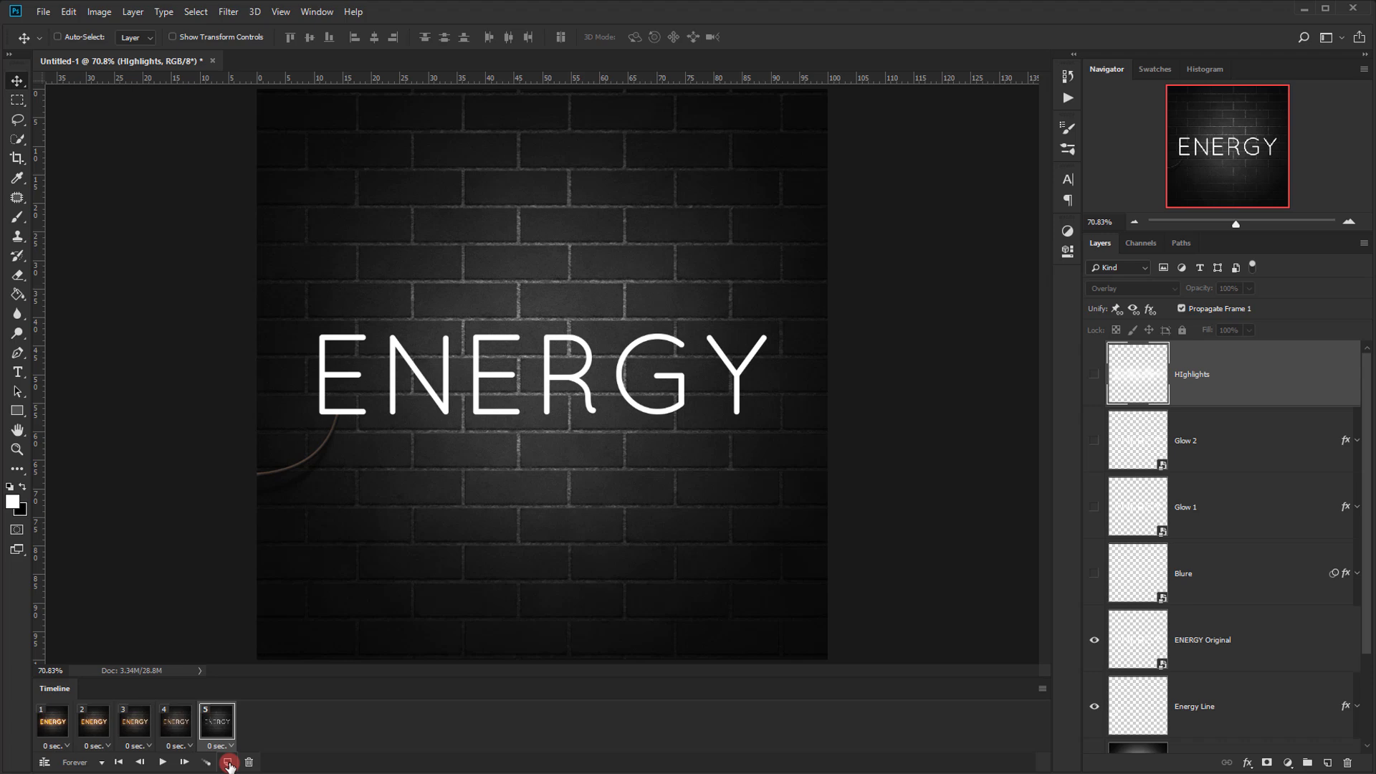
- Duplicate frame 5 as a sixth frame and show the Blure, Glow 1, Glow 2 and Highlights layers in it
click(228, 764)
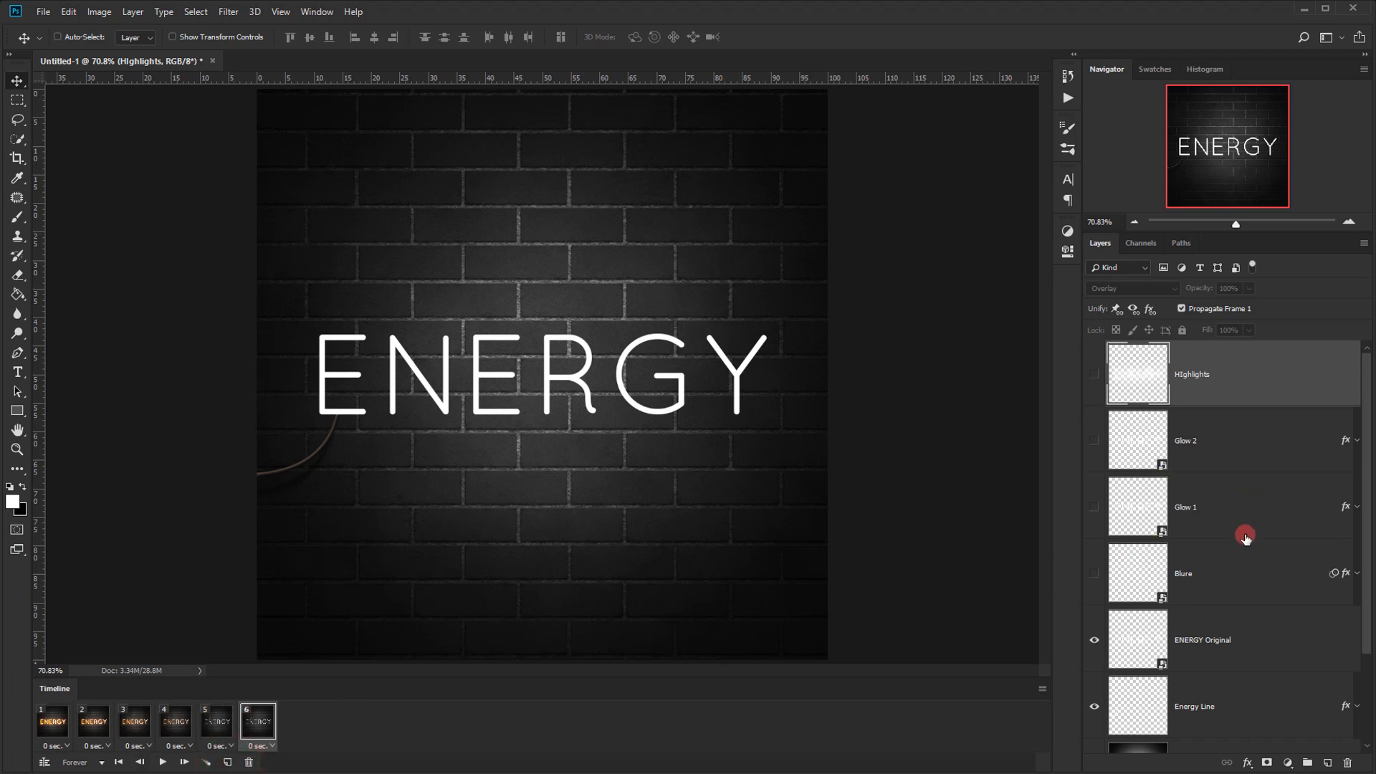
click(1095, 574)
click(1095, 507)
click(1095, 440)
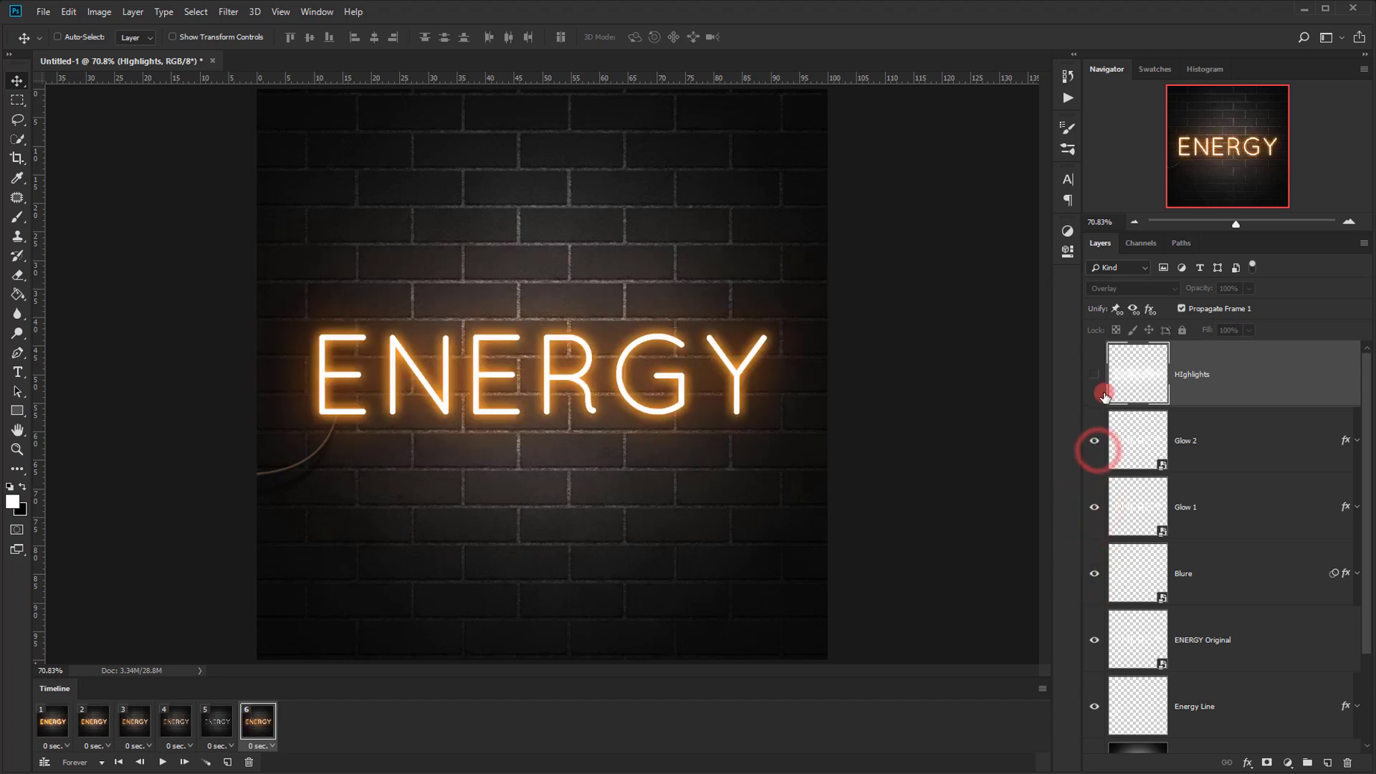
click(1097, 371)
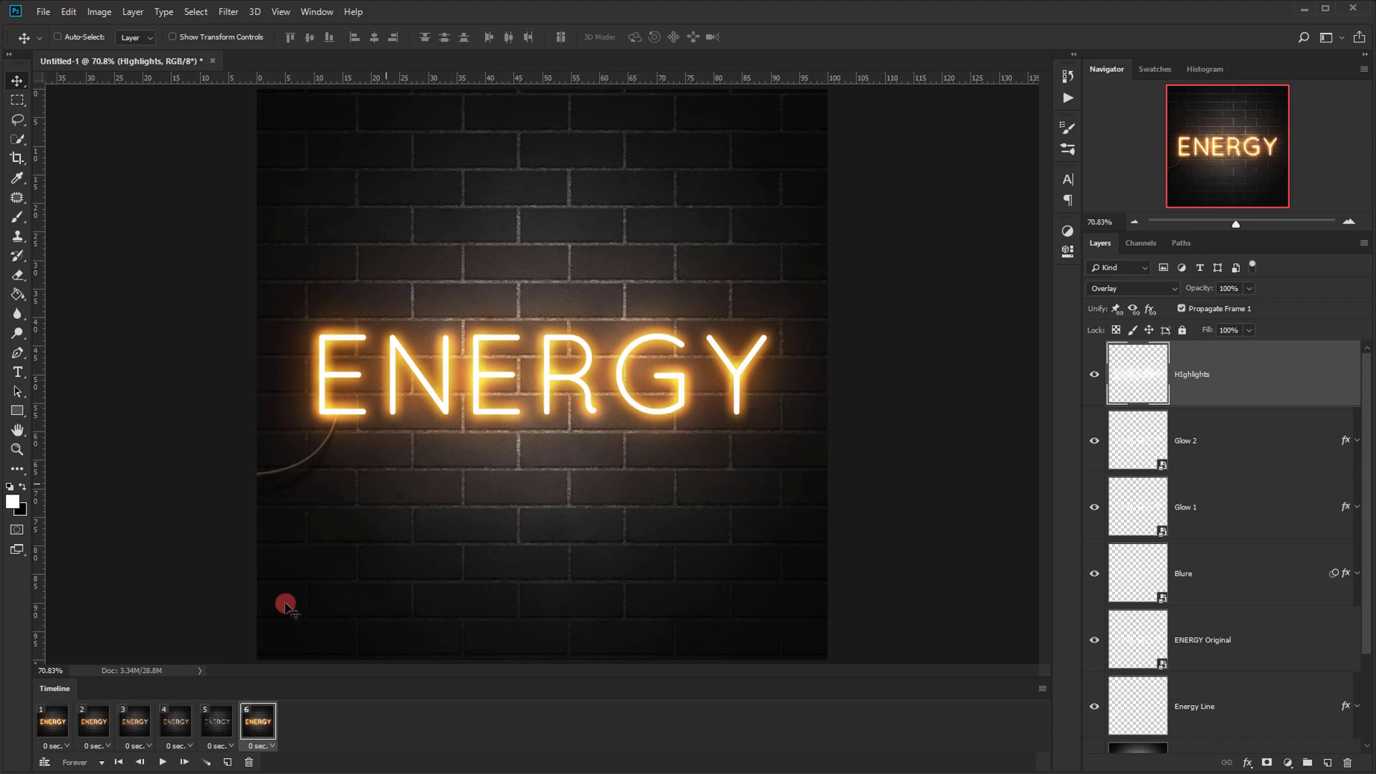
- Tween the sixth frame with the previous frame, adding 5 frames for all layers with position, opacity and effects
click(206, 762)
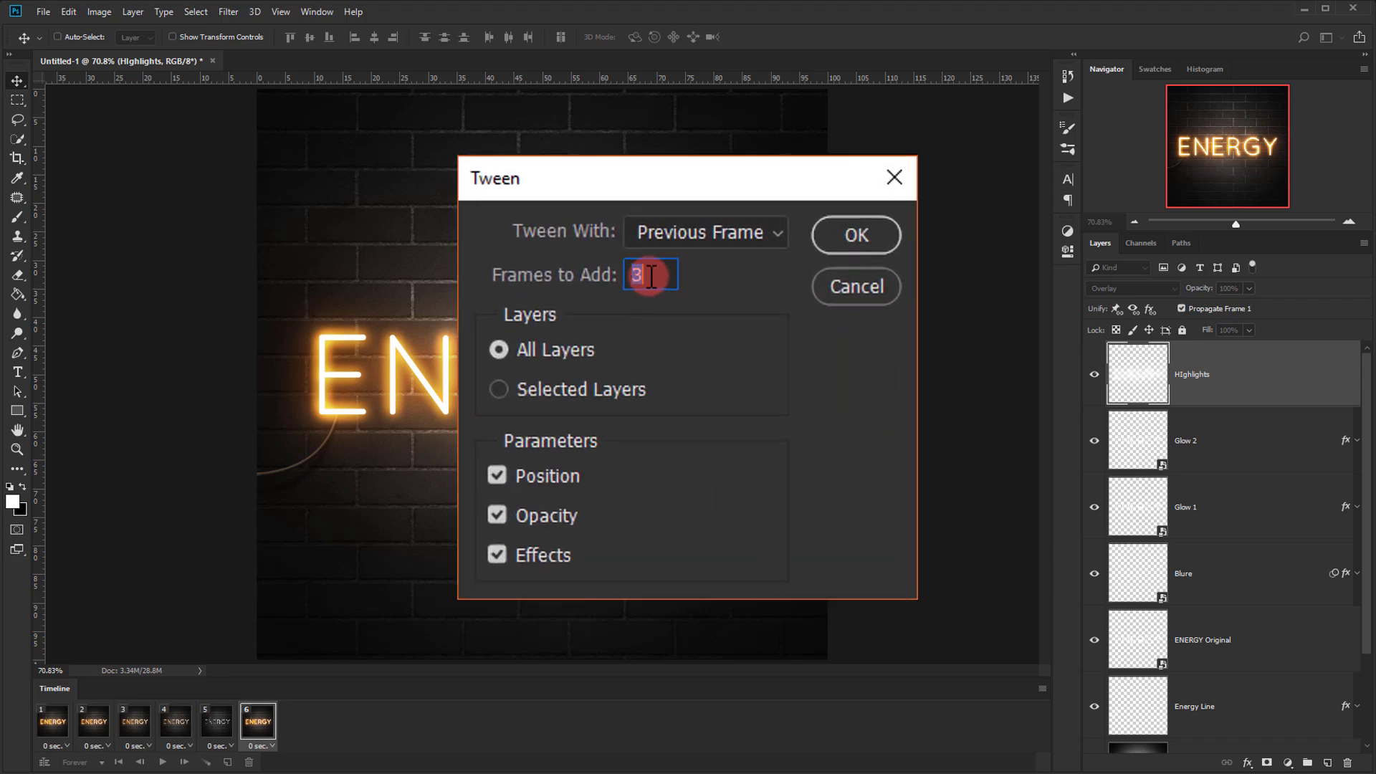
text(5)
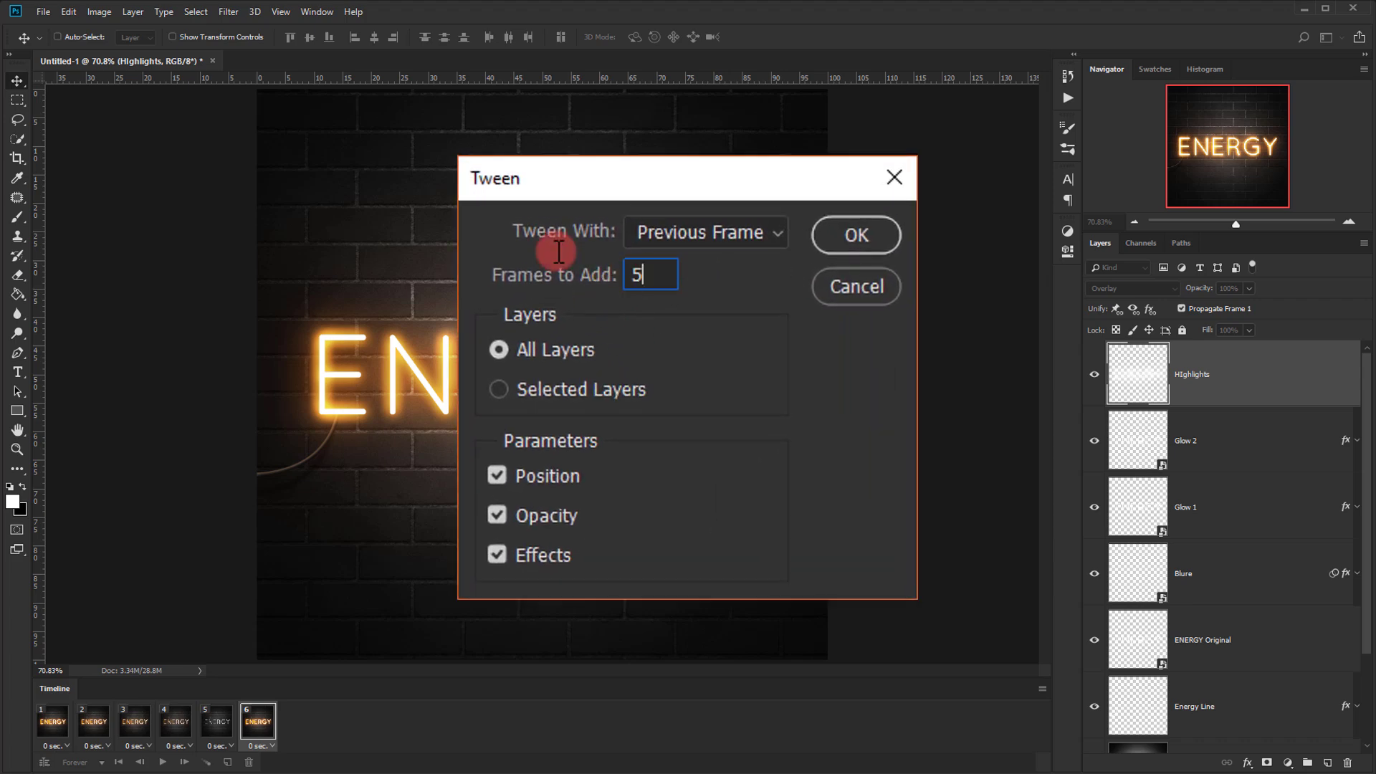
click(717, 233)
click(699, 290)
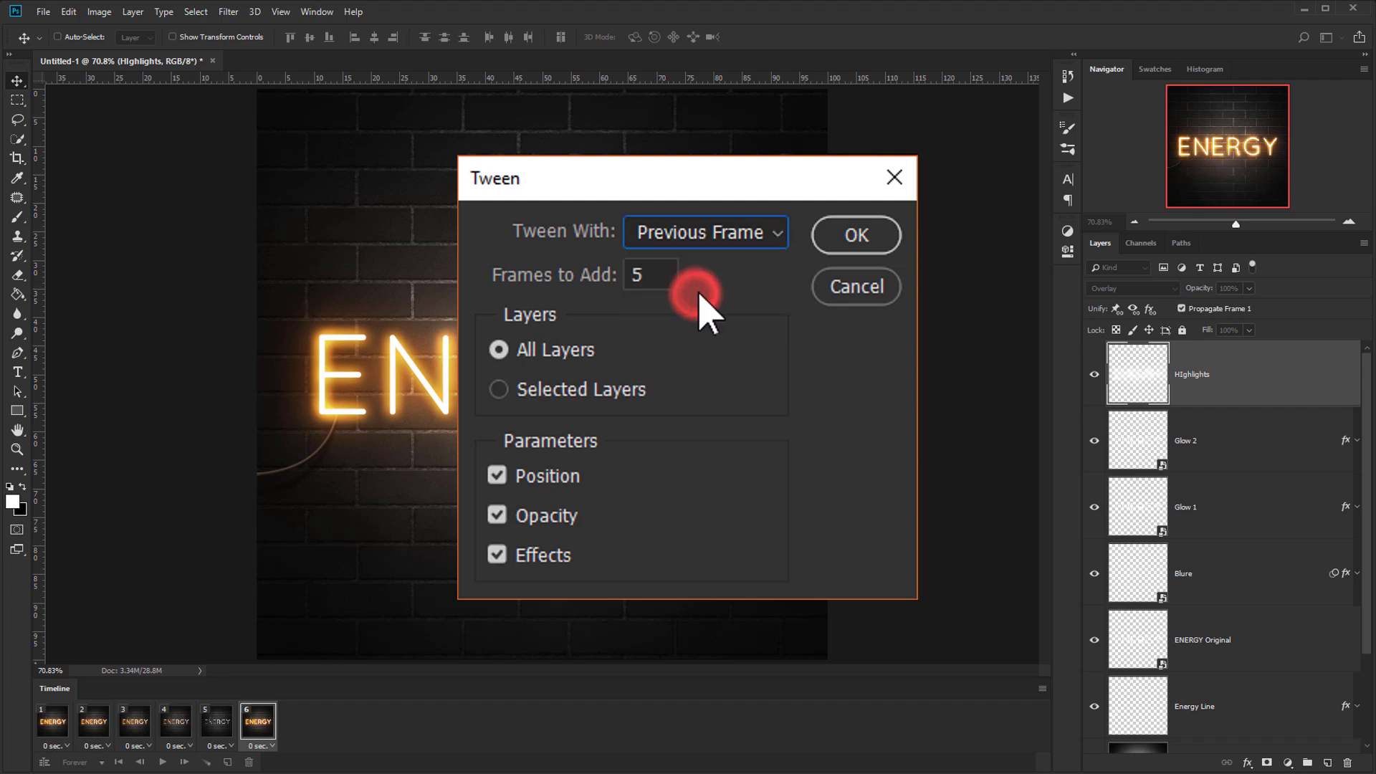
click(774, 206)
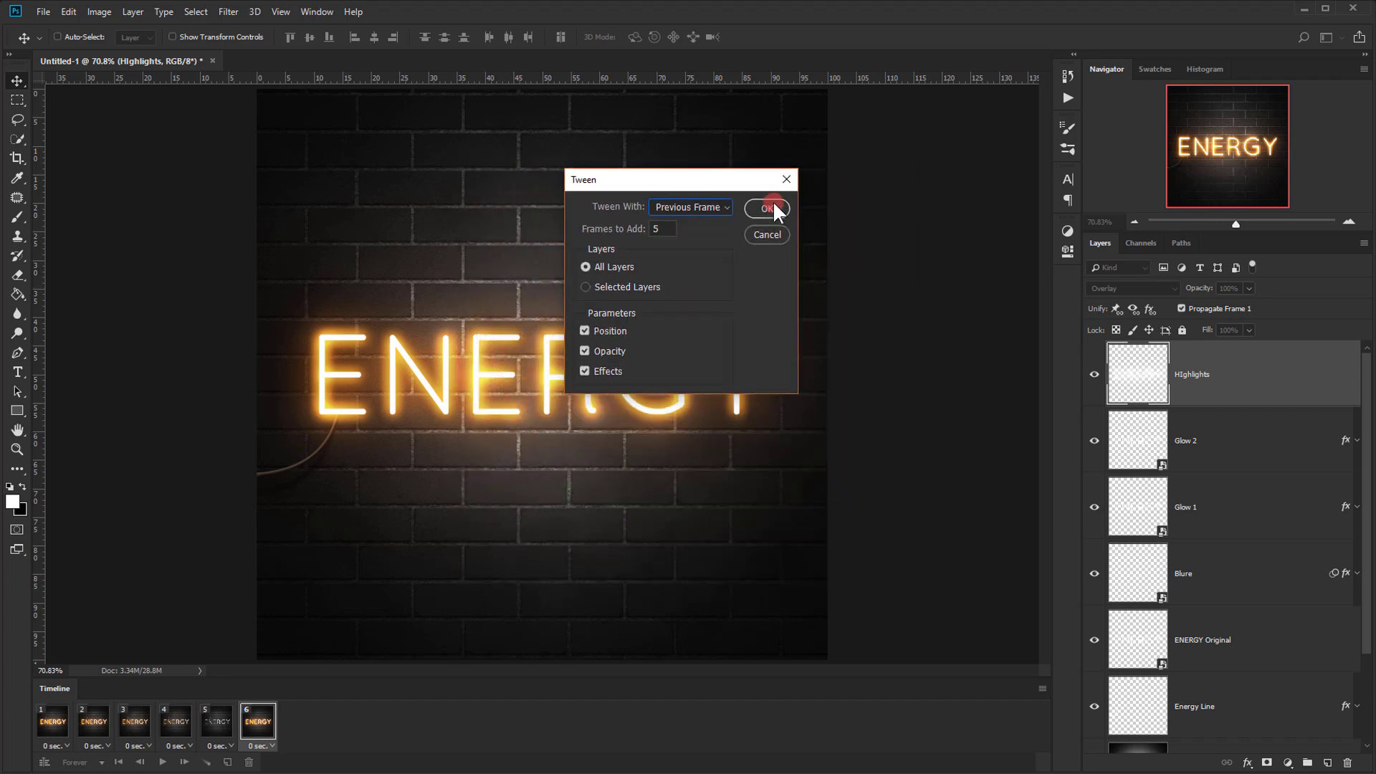
click(452, 716)
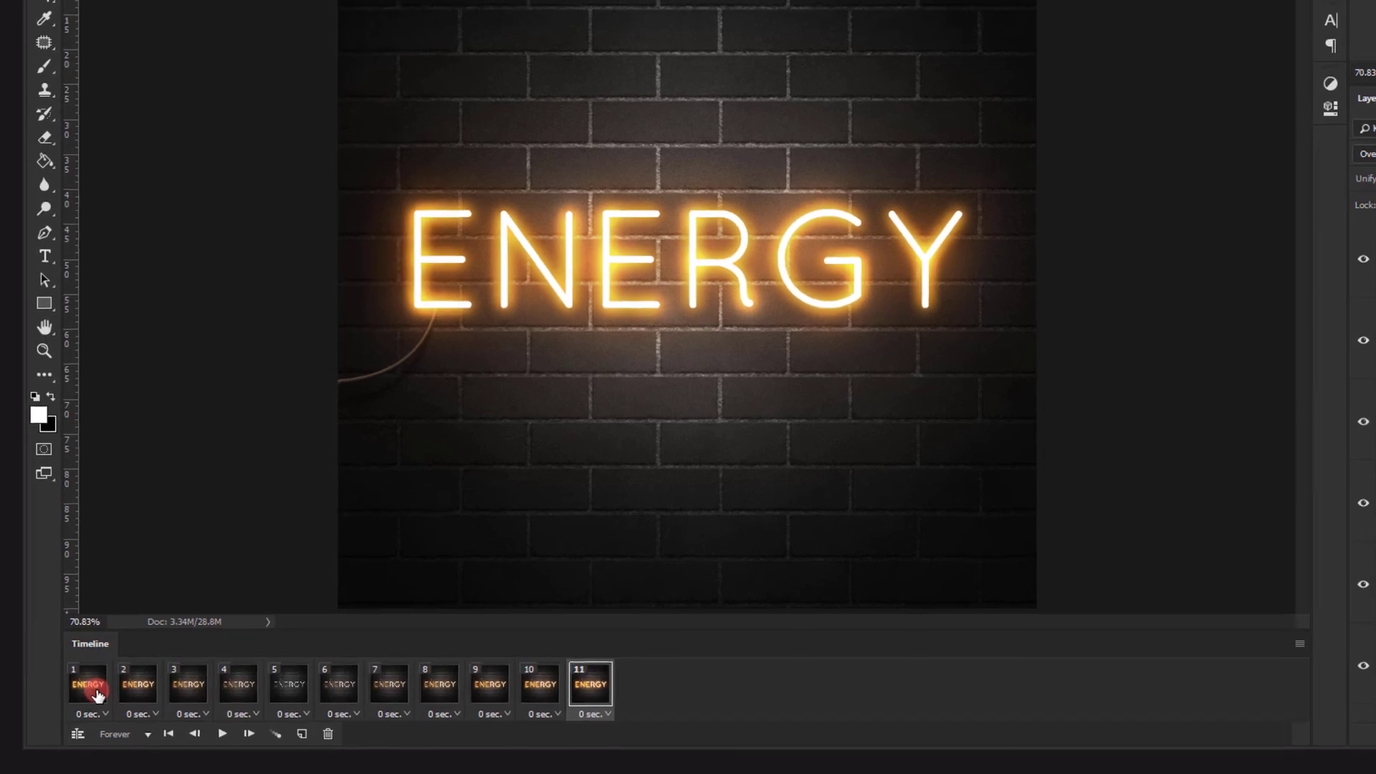
- Set the first frame's delay to 0.2 seconds and keep the animation looping set to Forever
click(56, 723)
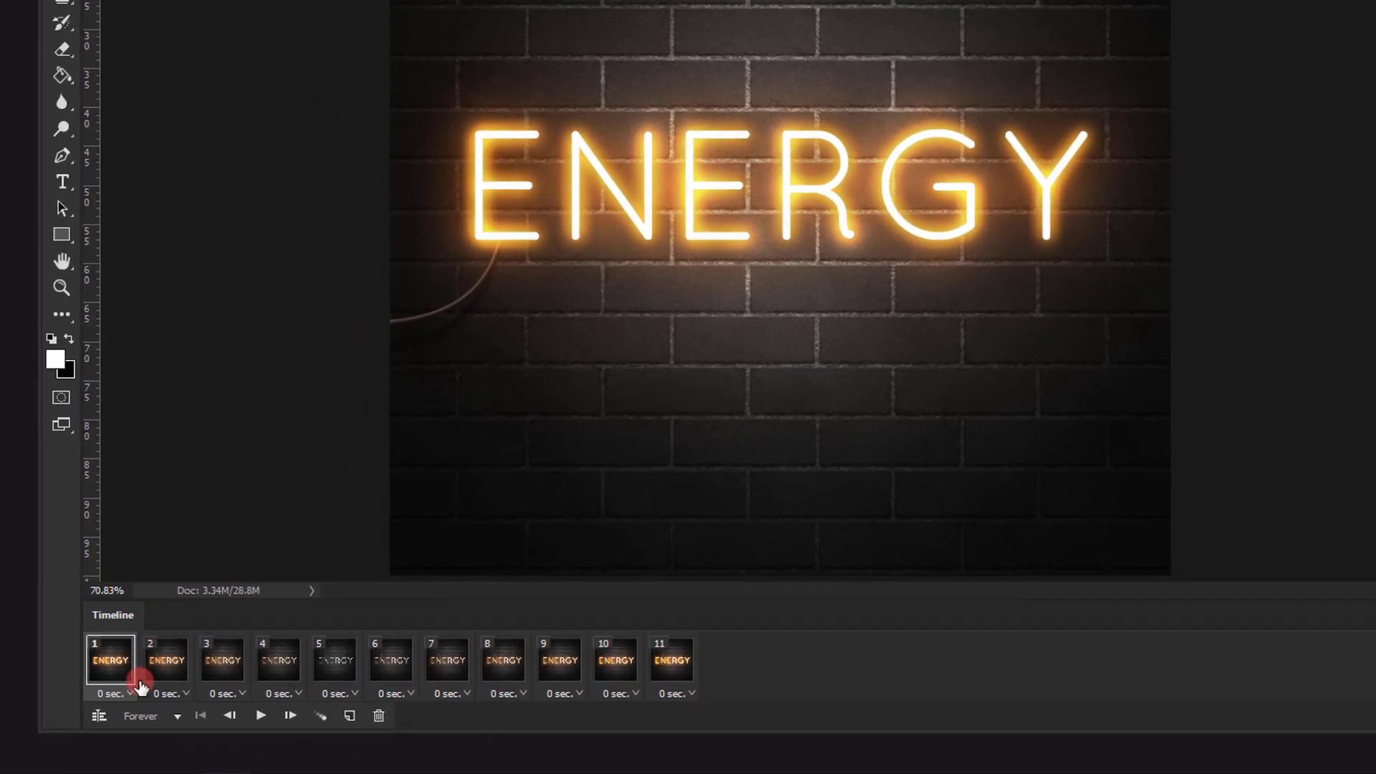
click(104, 702)
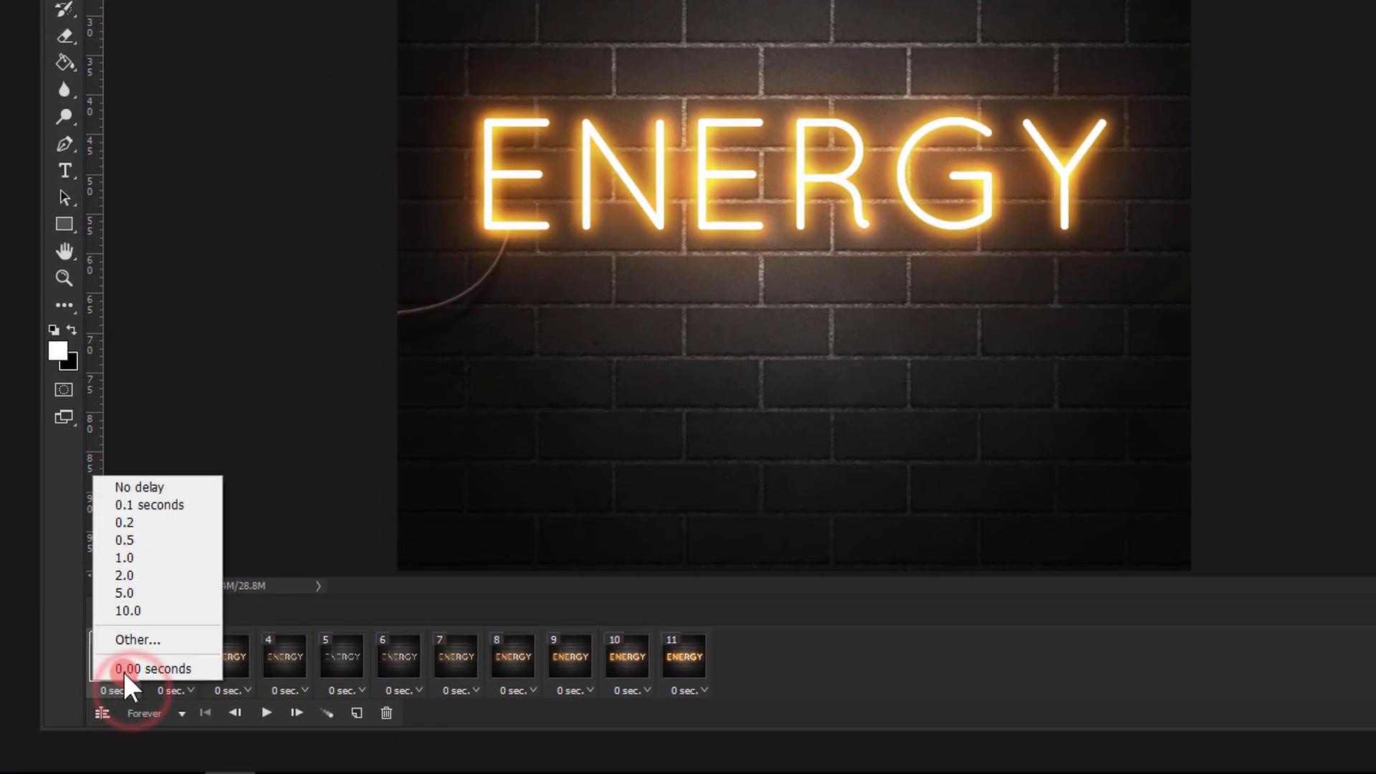
click(118, 523)
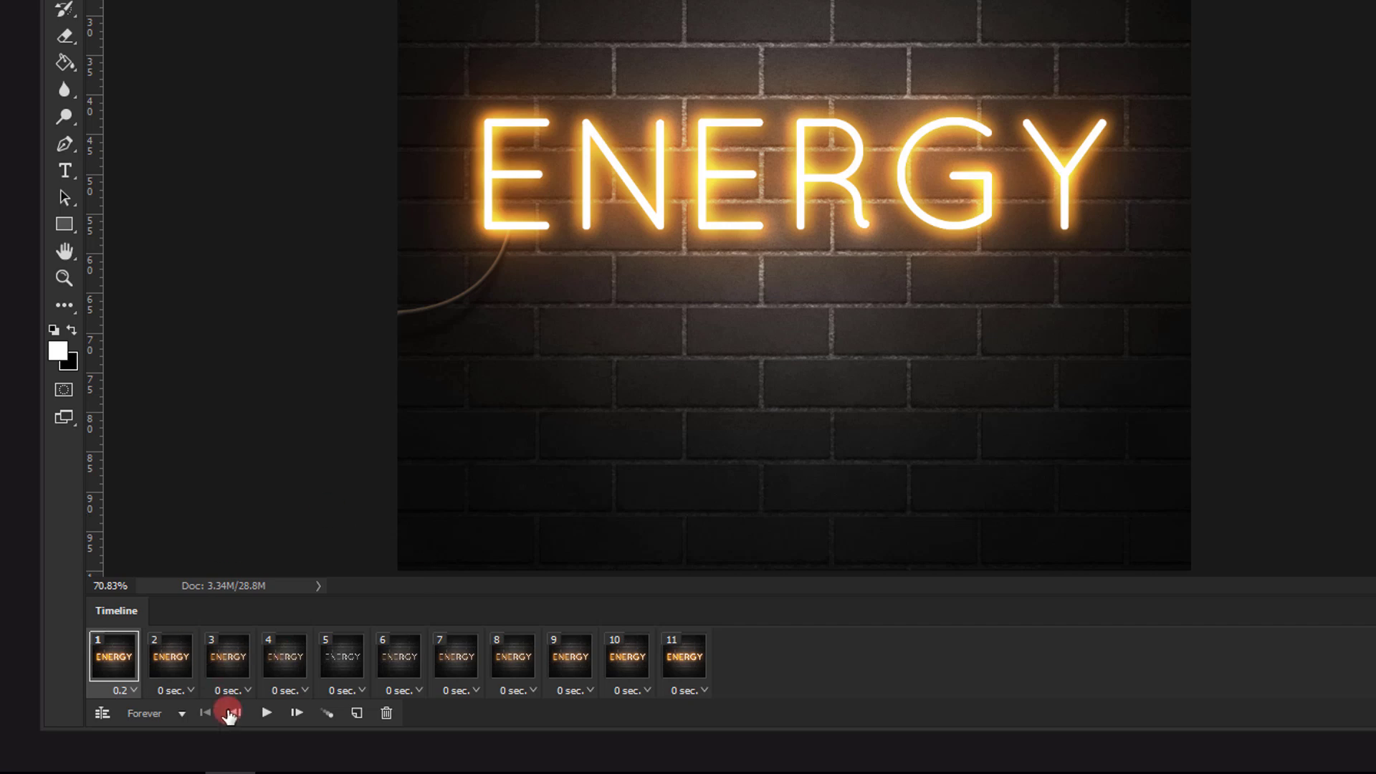
click(181, 713)
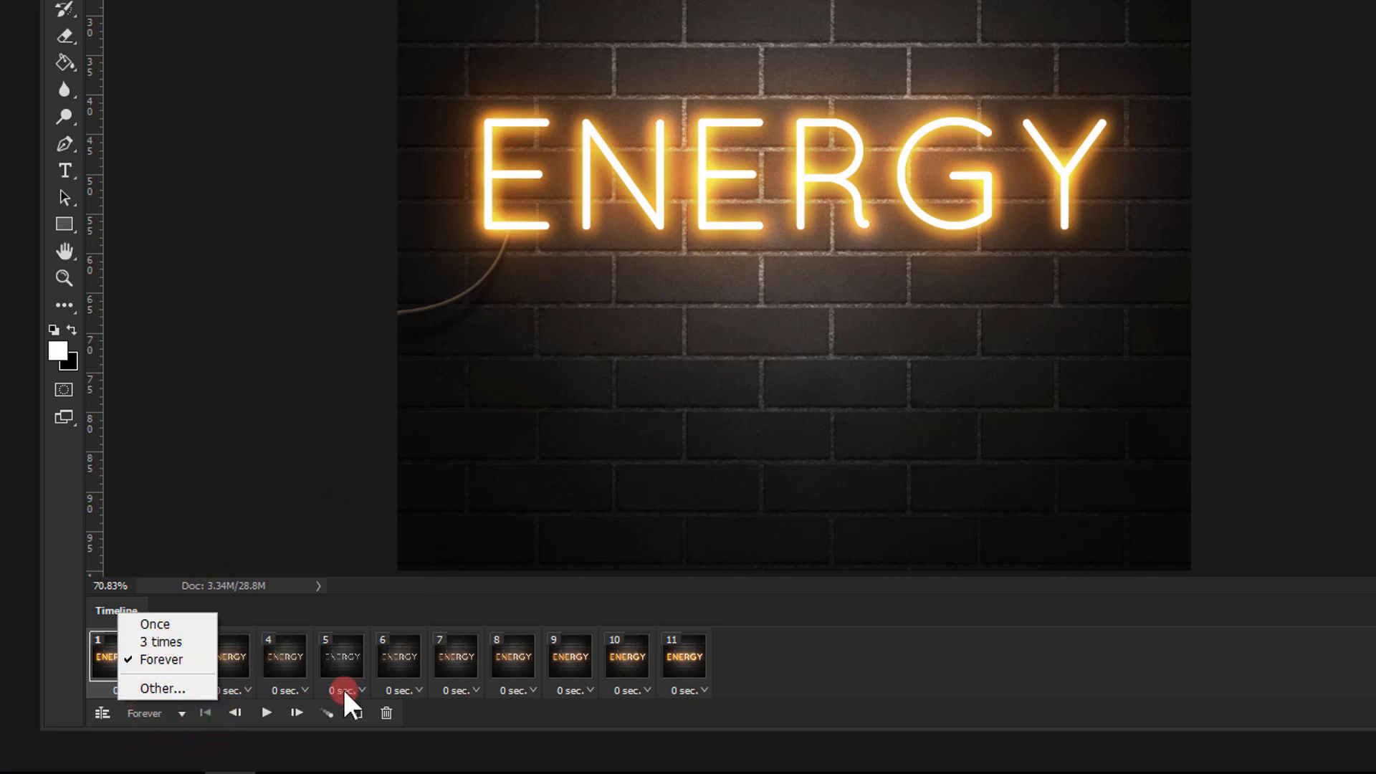
click(430, 708)
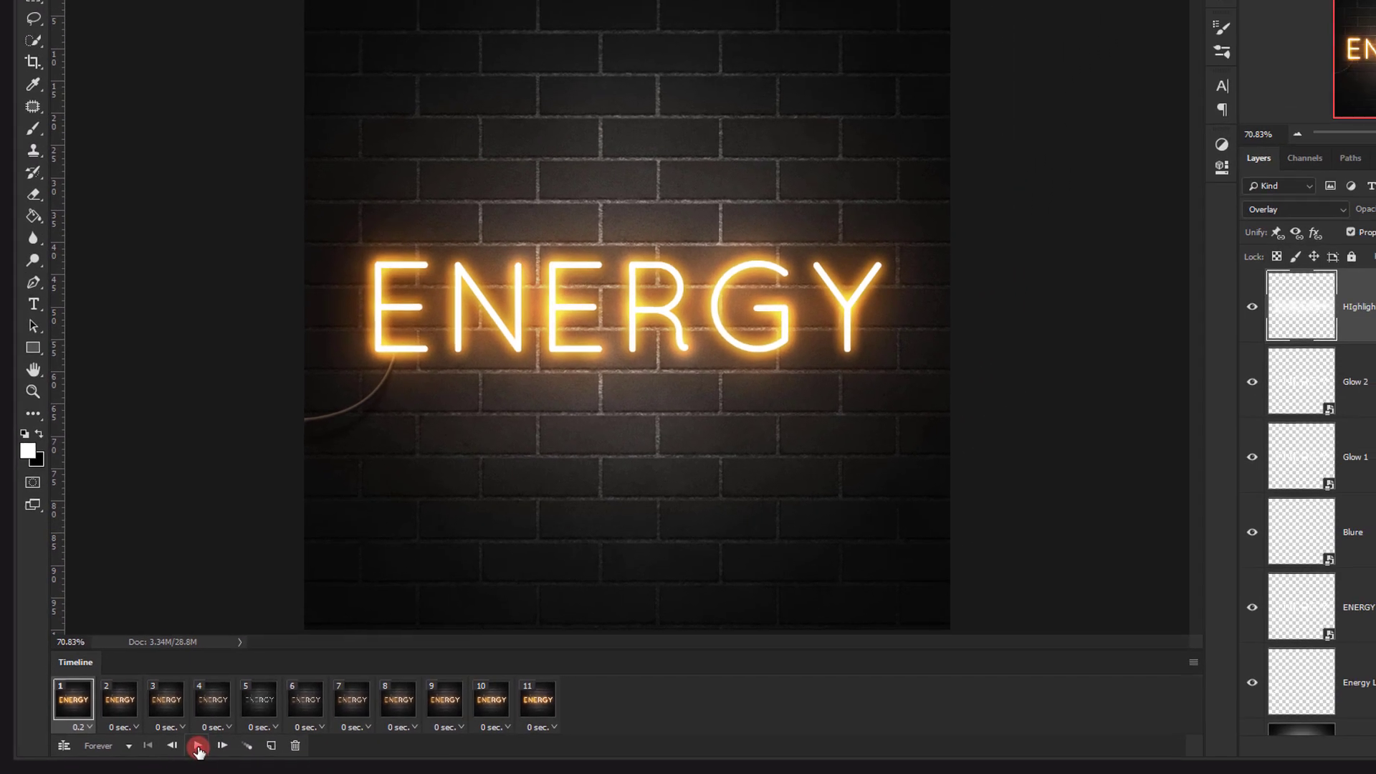
- Play the frame animation to preview the glow fading off and on, stop it and return to frame 1
click(254, 718)
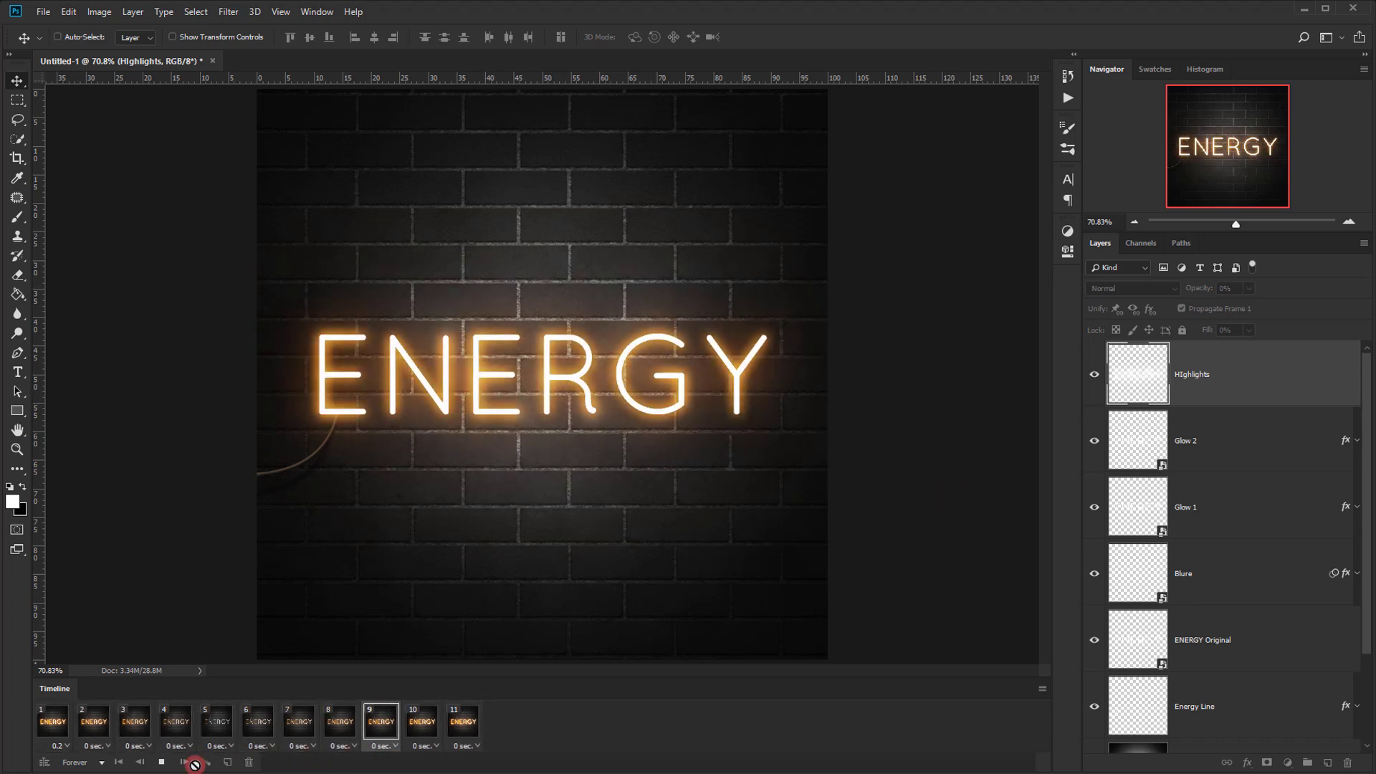
click(161, 762)
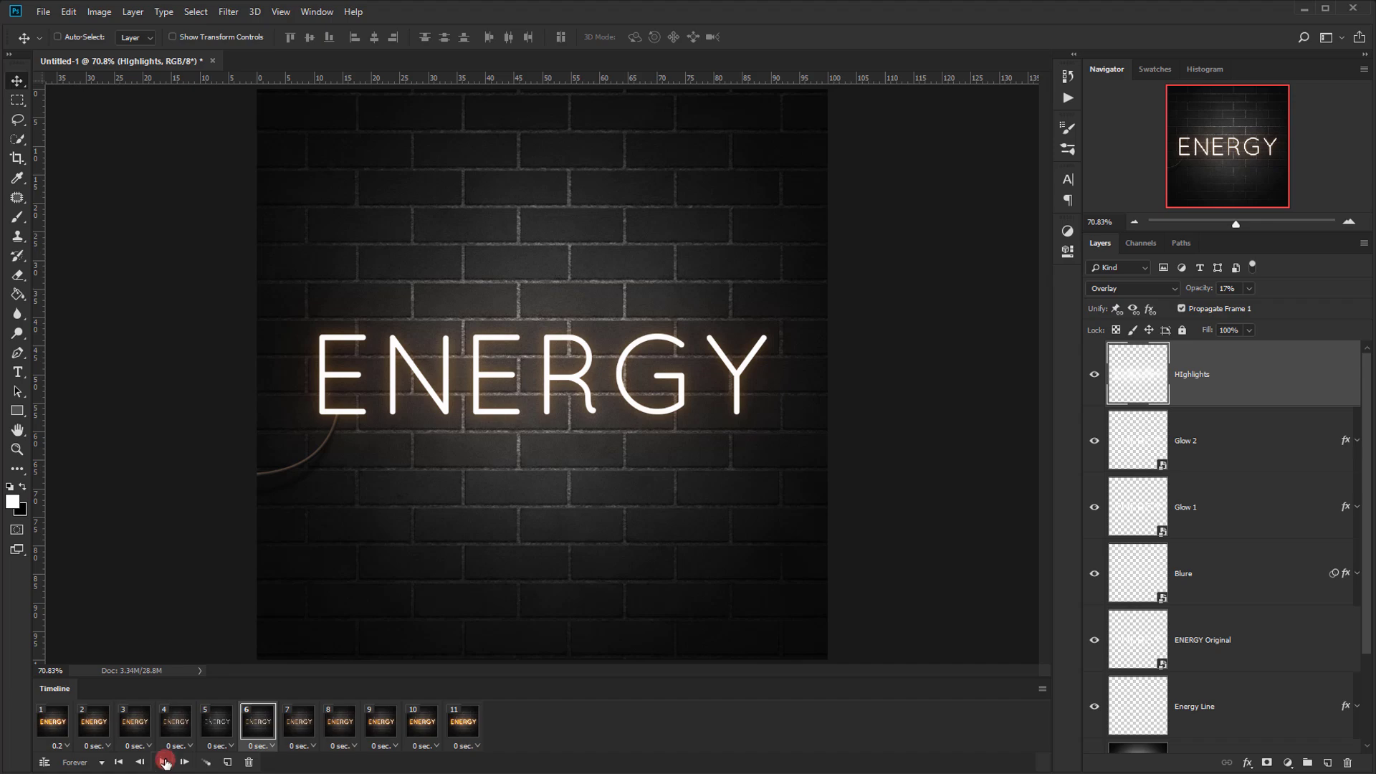
click(50, 723)
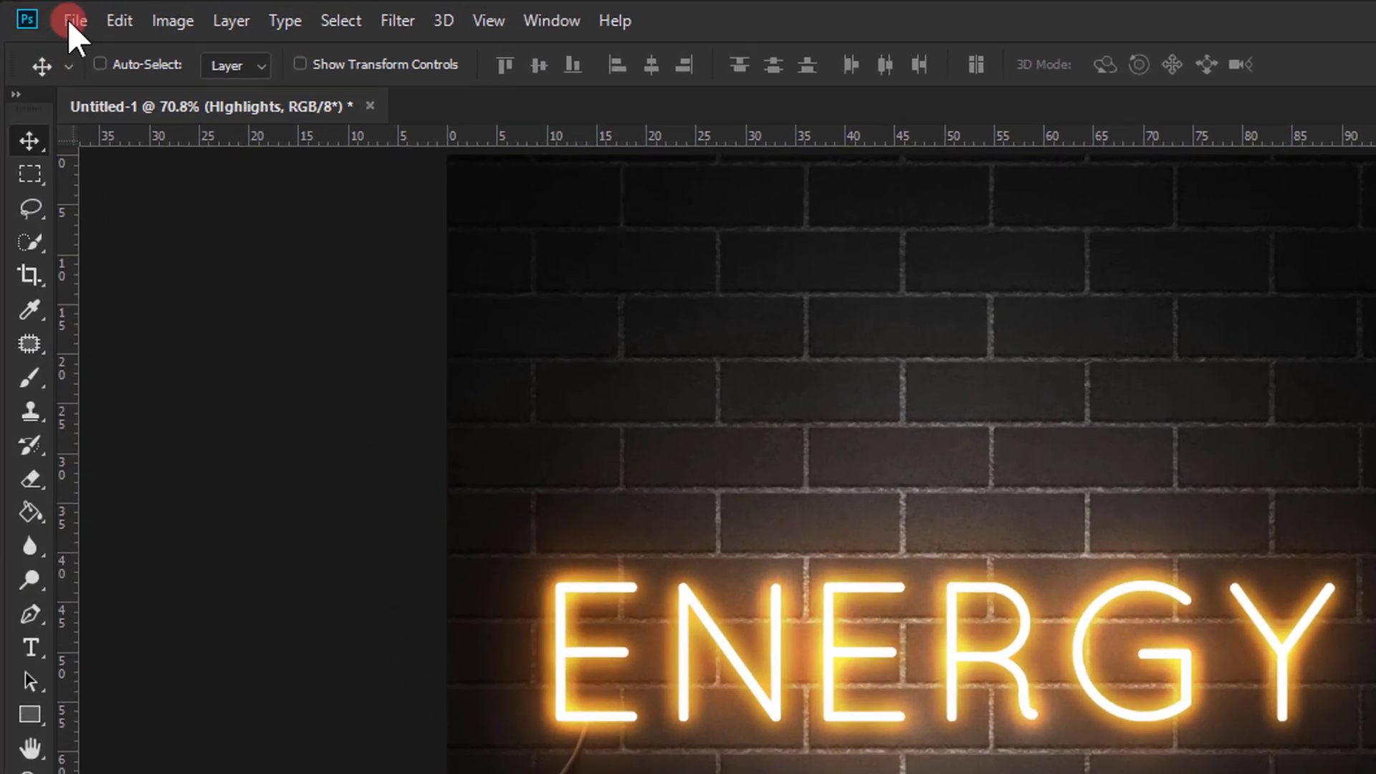
- Start a video render export of the animation and name the file Animated Neon Text.mp4
click(69, 23)
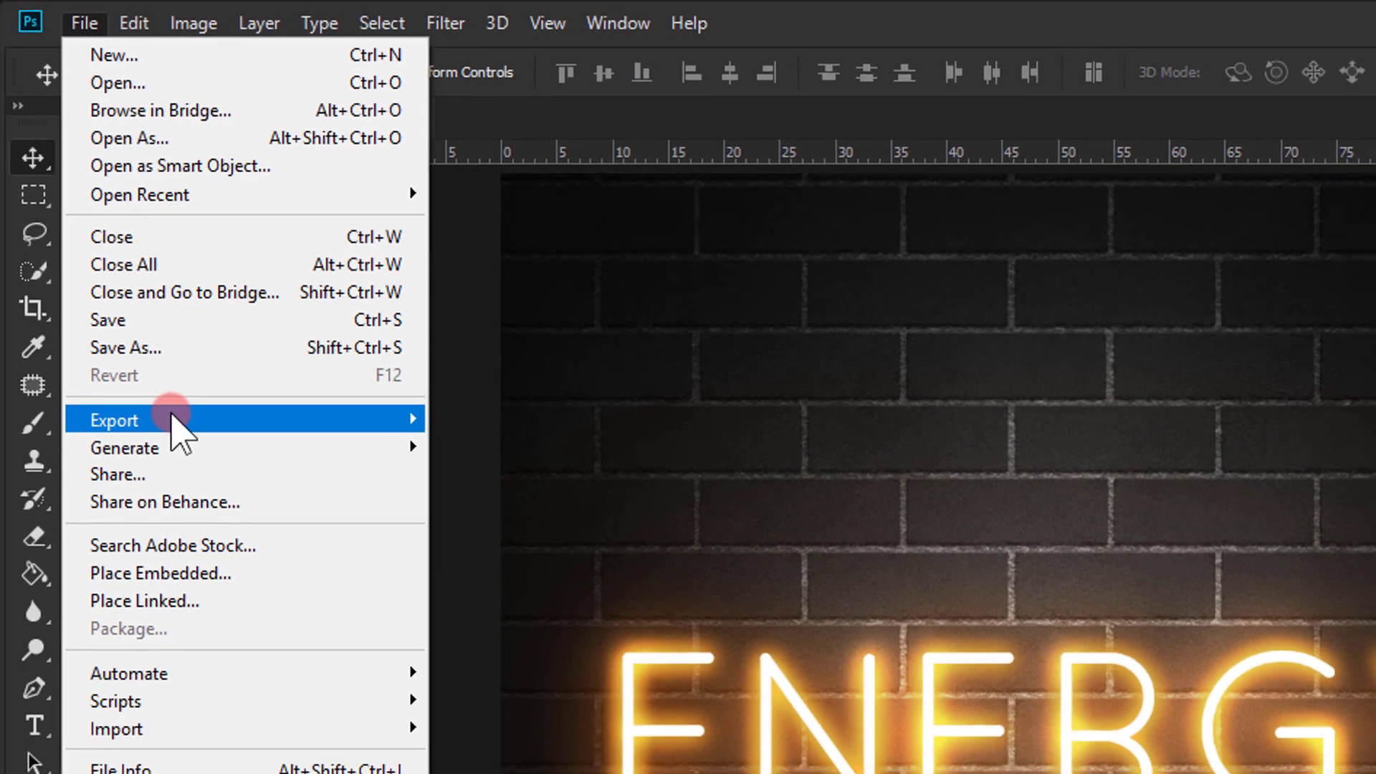
mouse_move(142, 379)
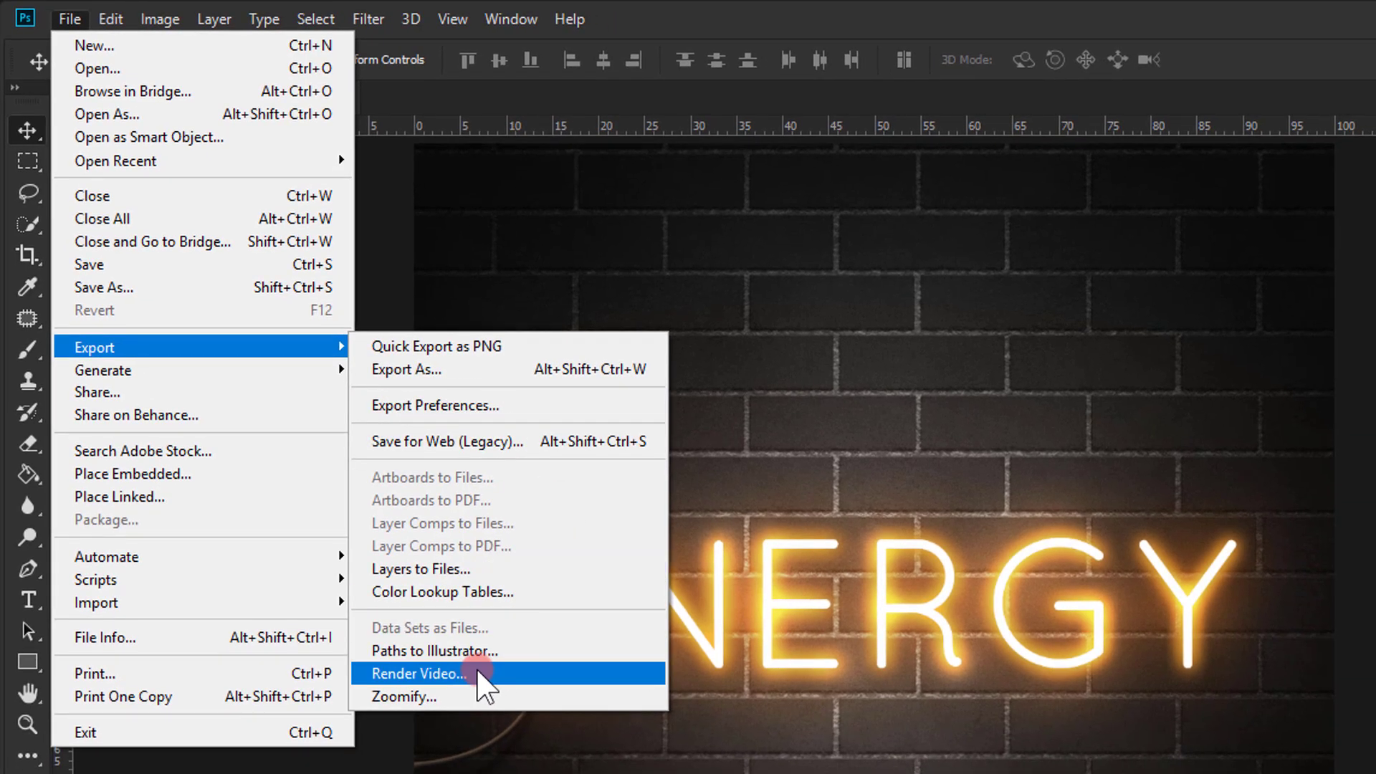
click(514, 725)
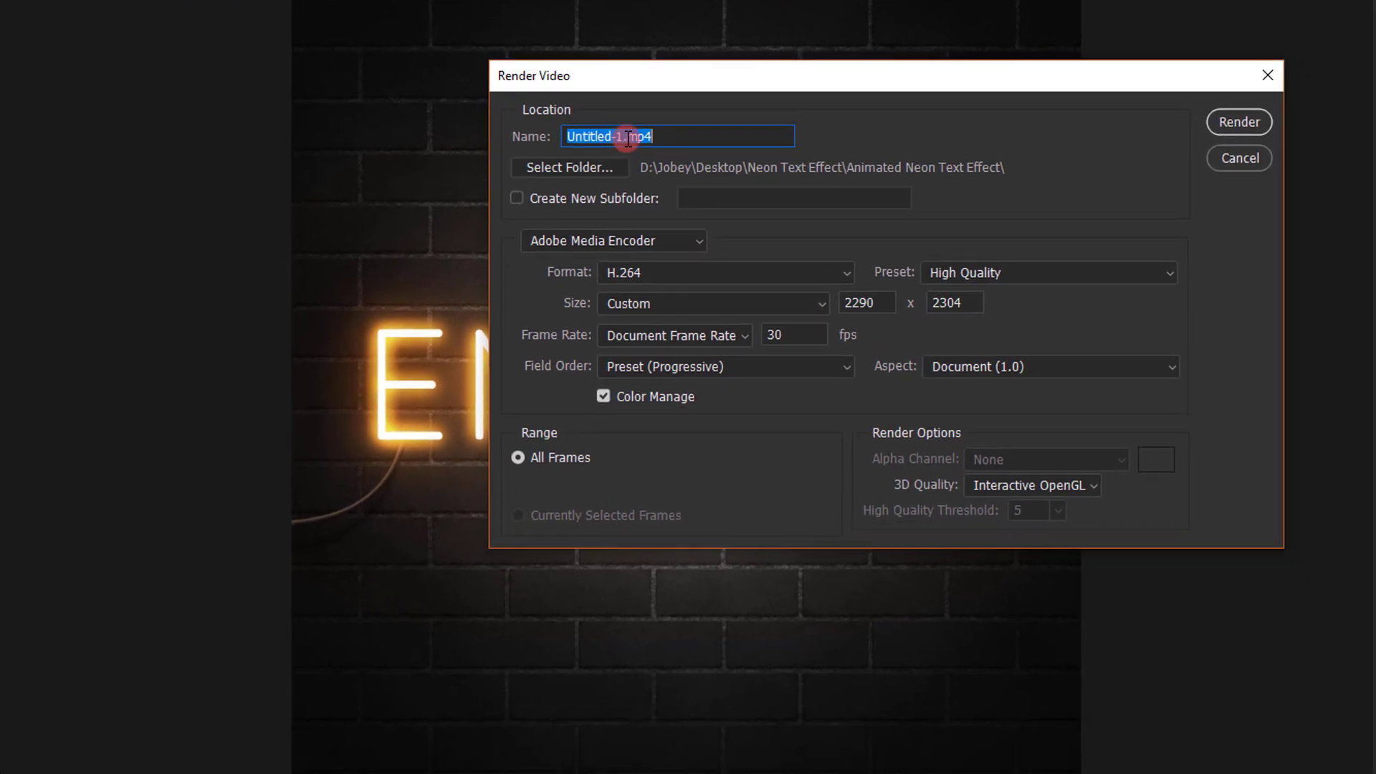
drag(621, 138, 408, 162)
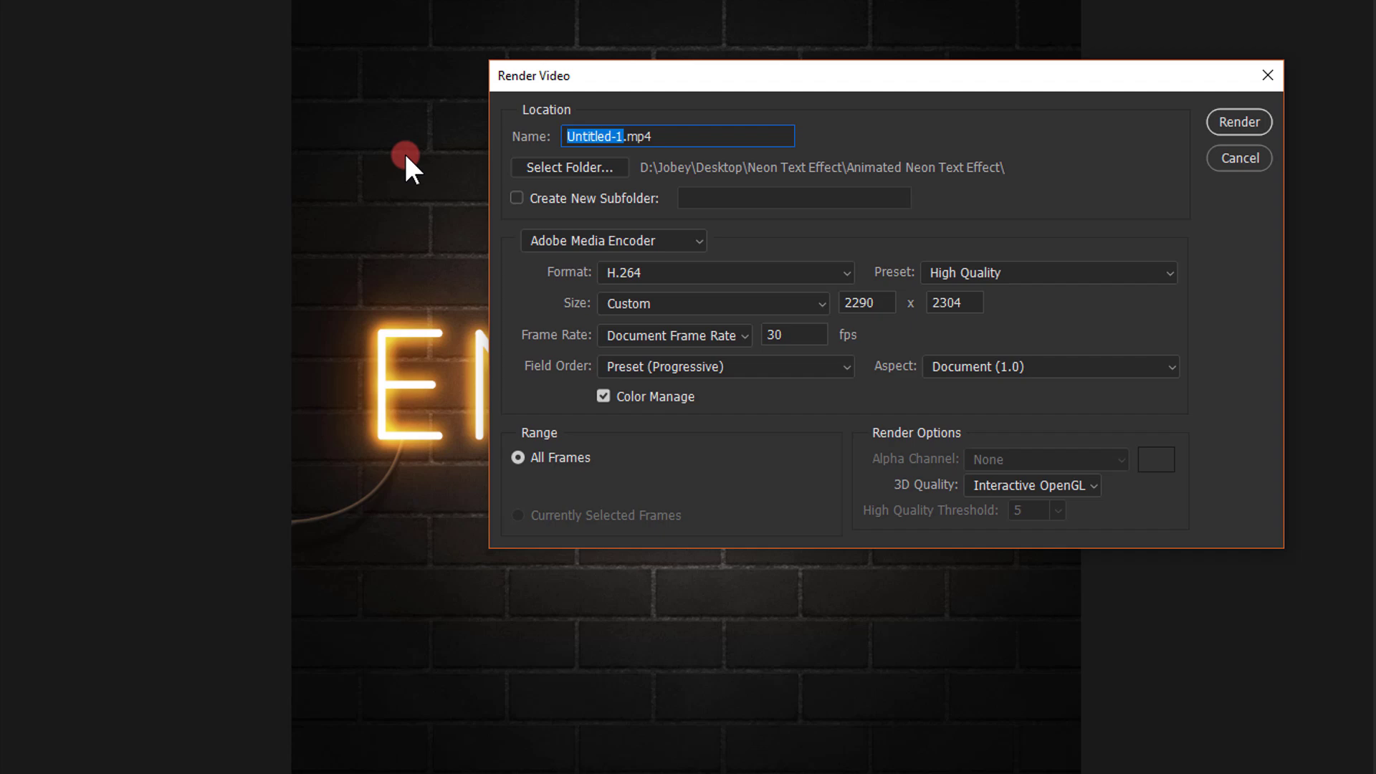
text(Animated Neon)
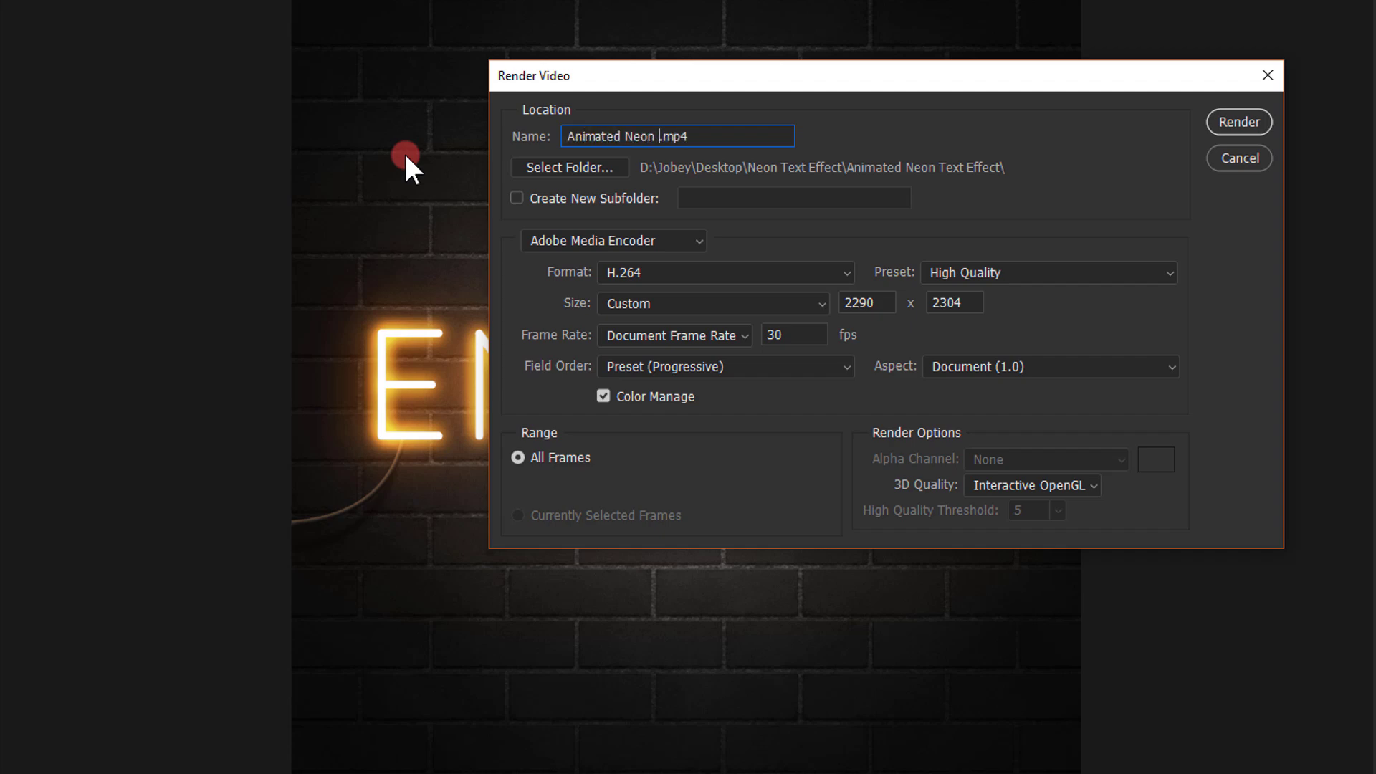
text( Text)
- Choose the Animated Neon Text Effect folder as the render destination and render all frames as an H.264 video
click(581, 164)
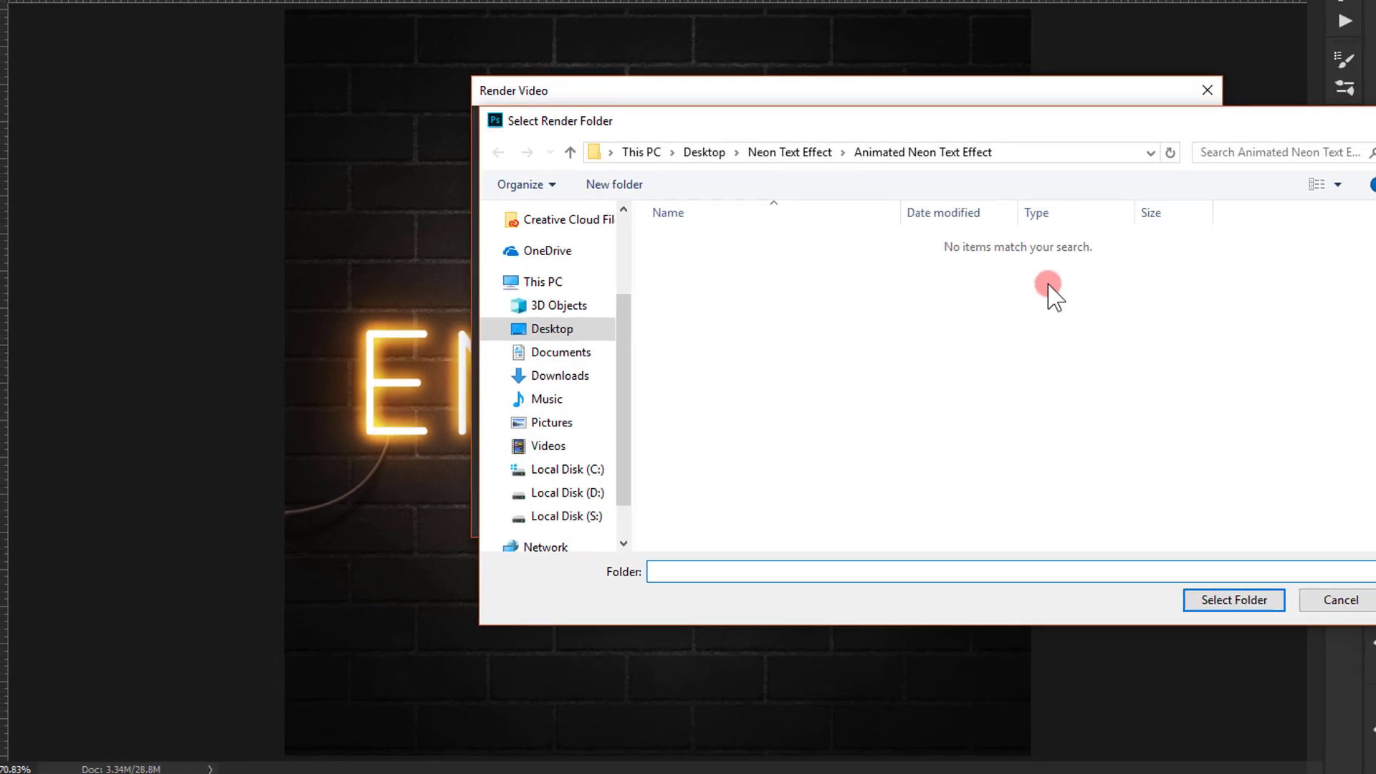
click(1150, 580)
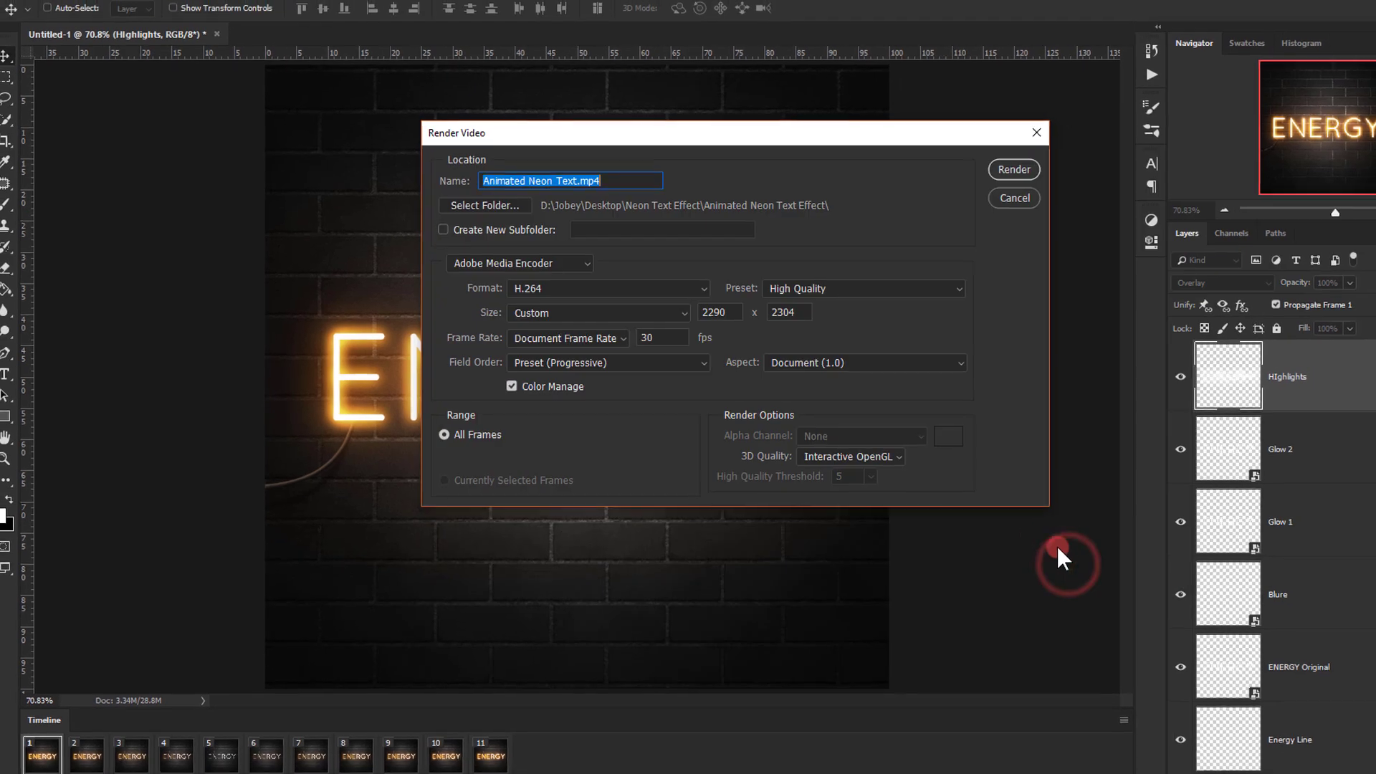
click(955, 181)
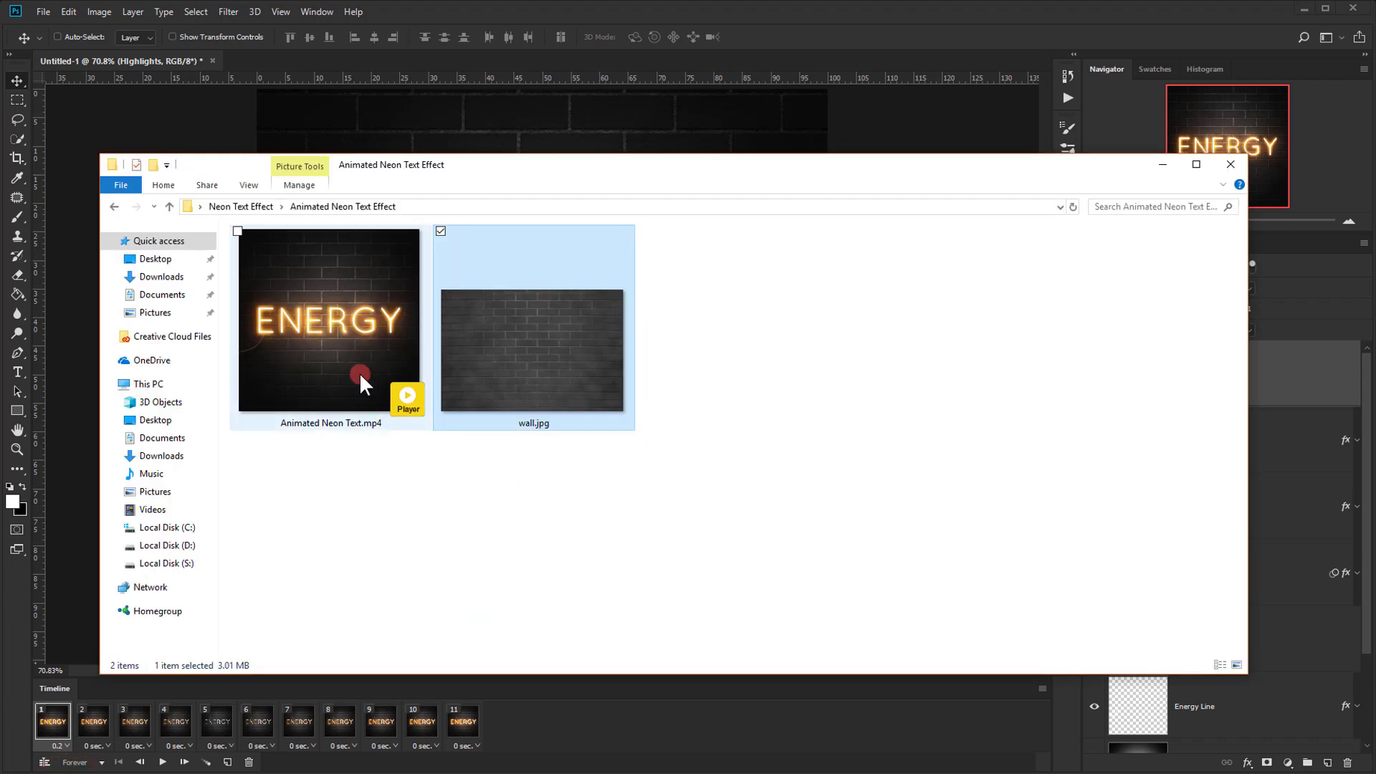
- In File Explorer, open the rendered Animated Neon Text.mp4 and watch it full screen in the video player
click(358, 367)
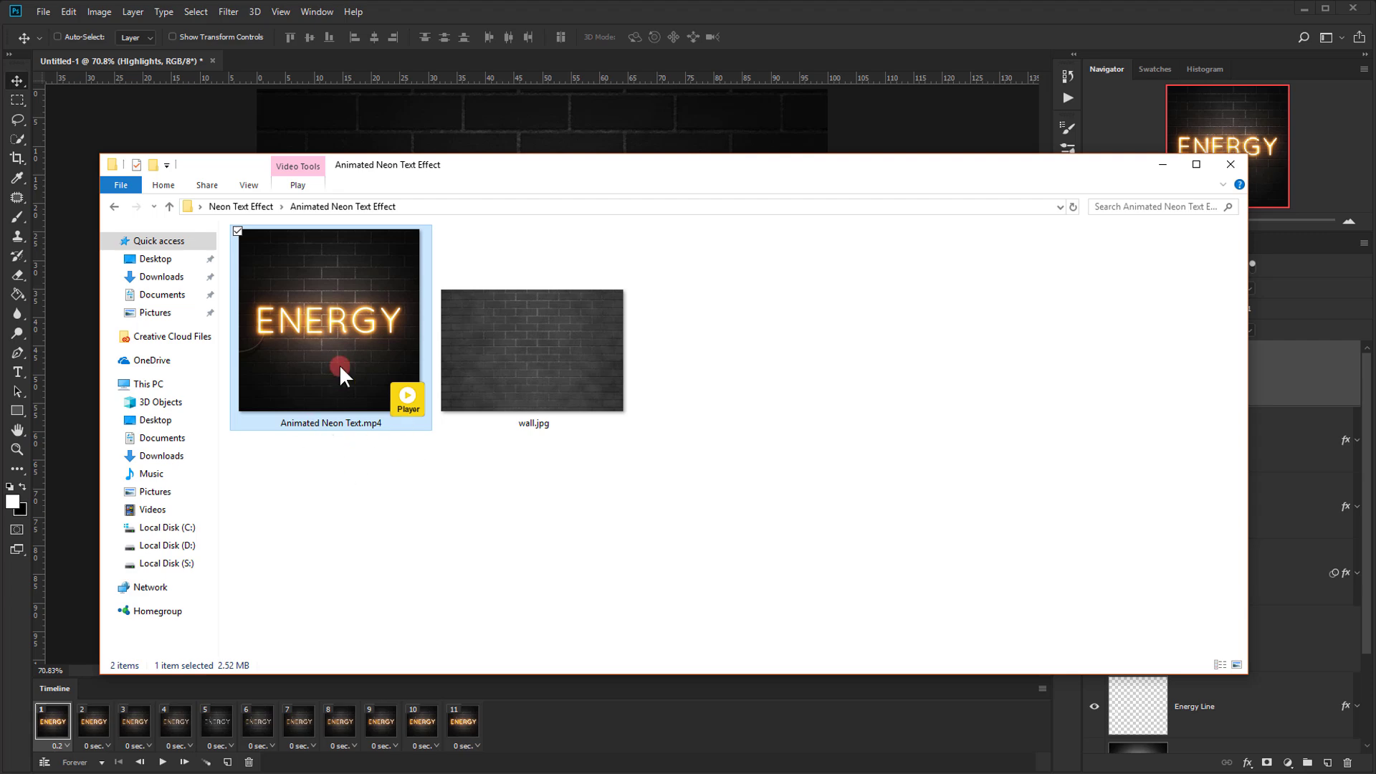
double_click(348, 309)
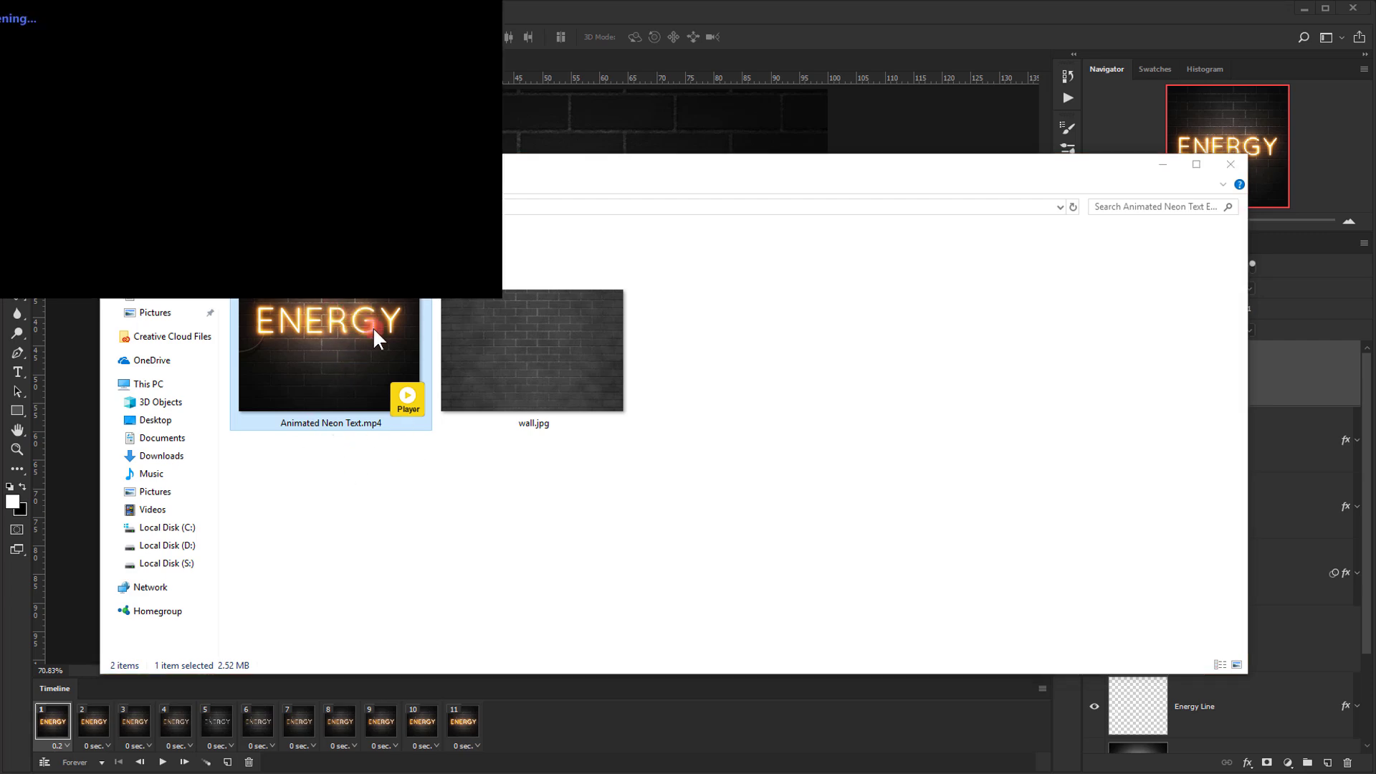
double_click(380, 294)
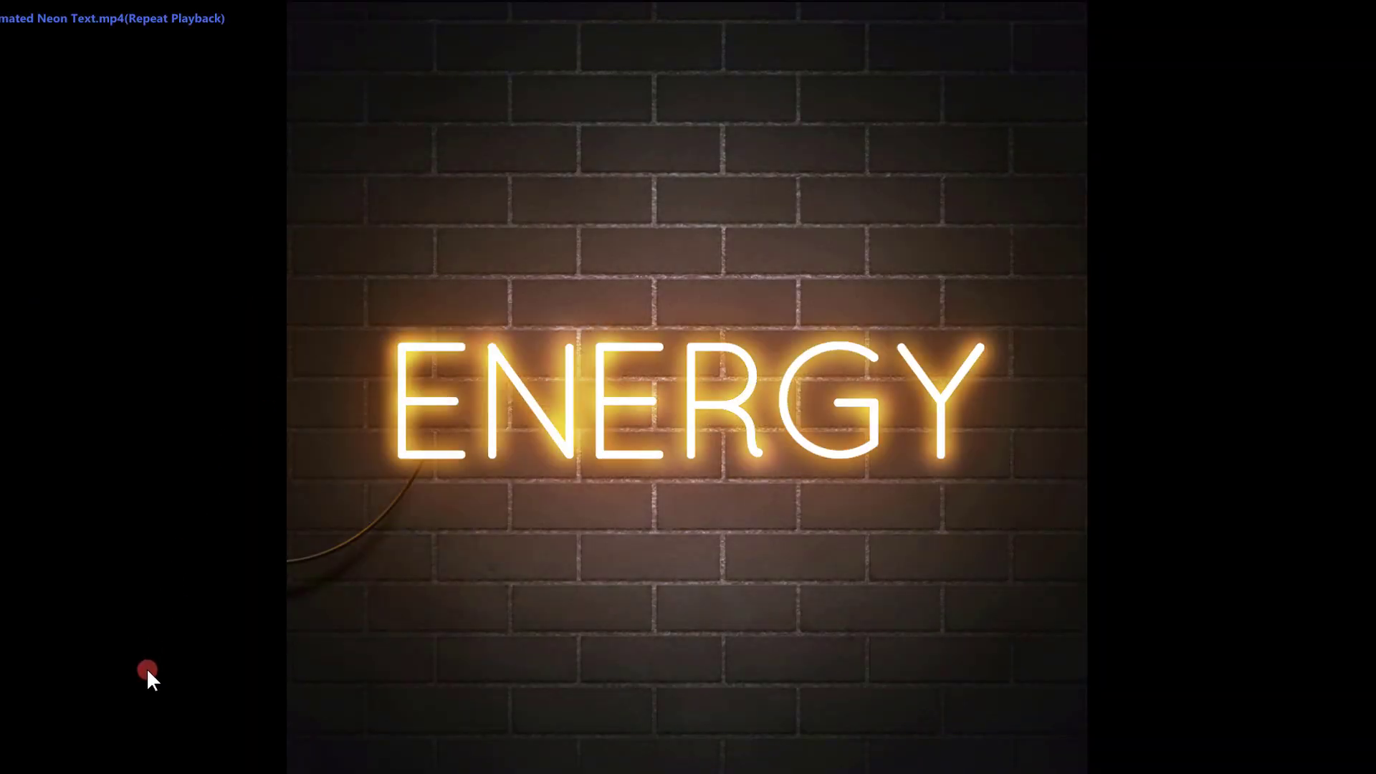